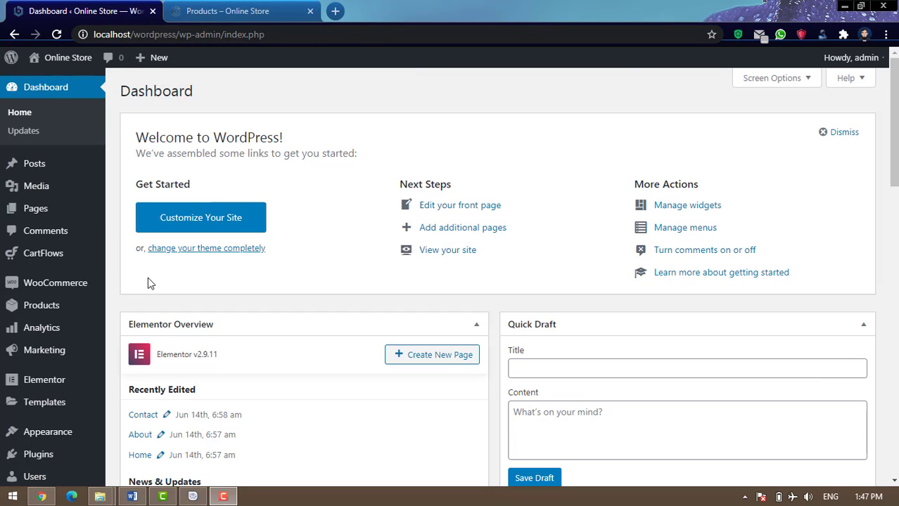
# Upload sprout-invoices.19.9.0.7.zip as a new plugin, install it, and activate it
pyautogui.moveTo(50, 457)
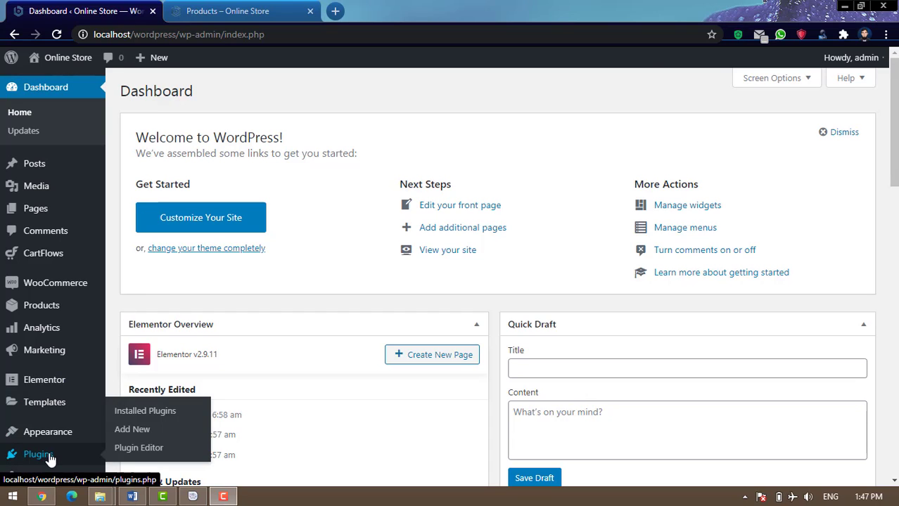
pyautogui.click(140, 436)
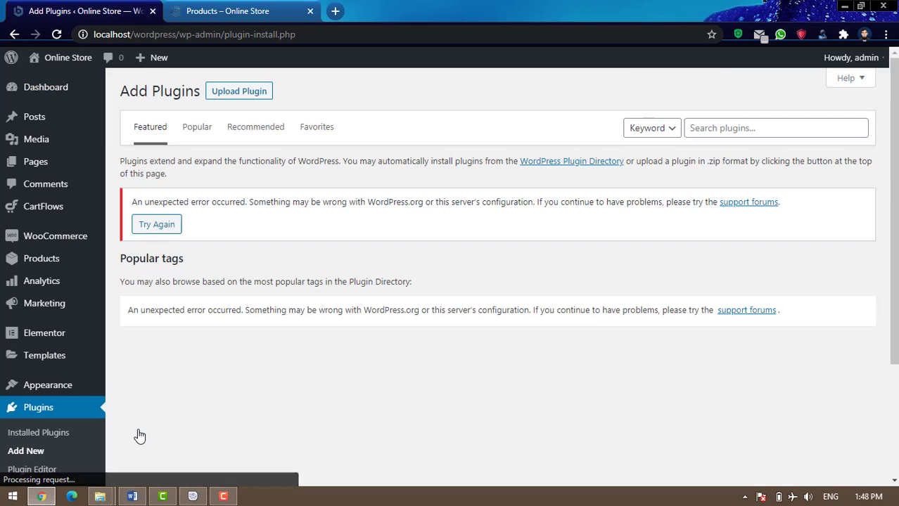
pyautogui.click(226, 100)
pyautogui.click(380, 210)
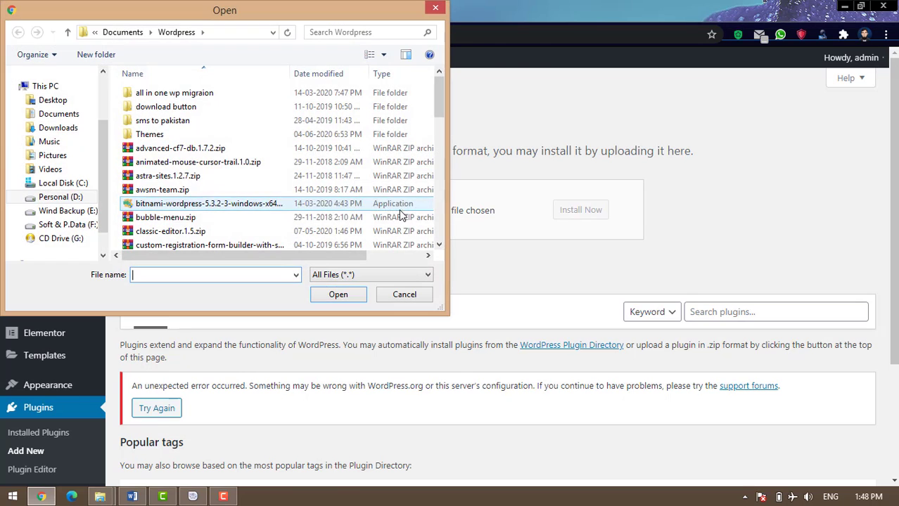
pyautogui.click(178, 219)
pyautogui.press('s')
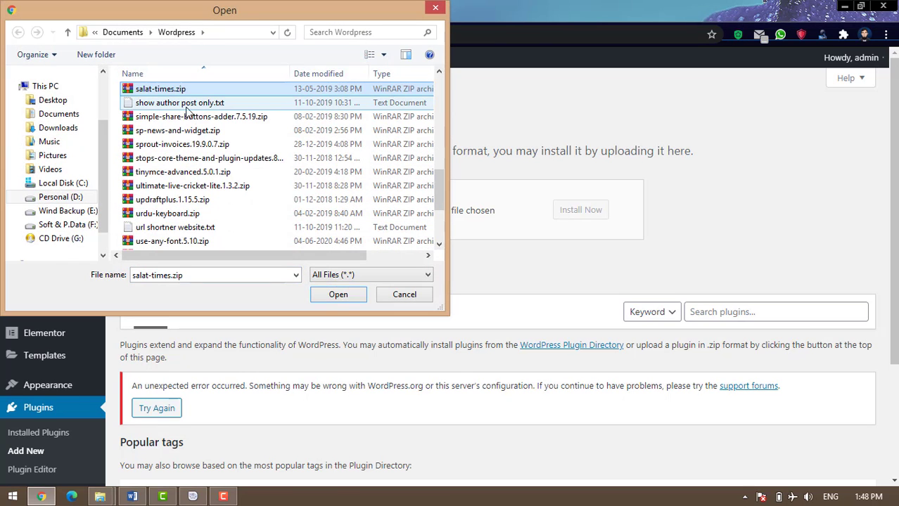
pyautogui.click(169, 146)
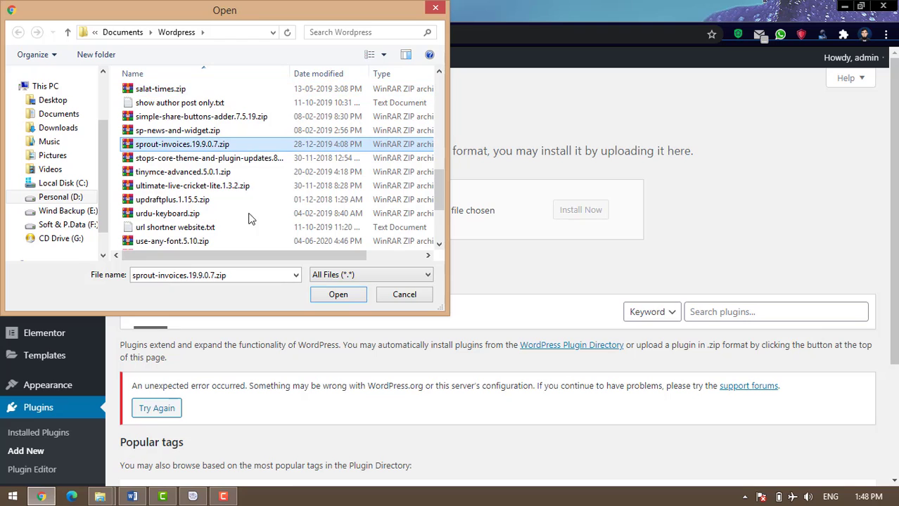
pyautogui.click(341, 295)
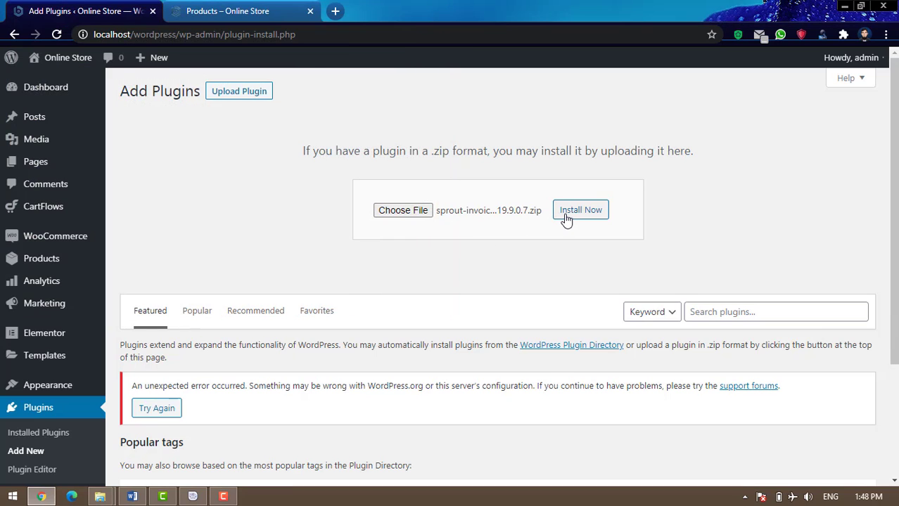
pyautogui.click(567, 218)
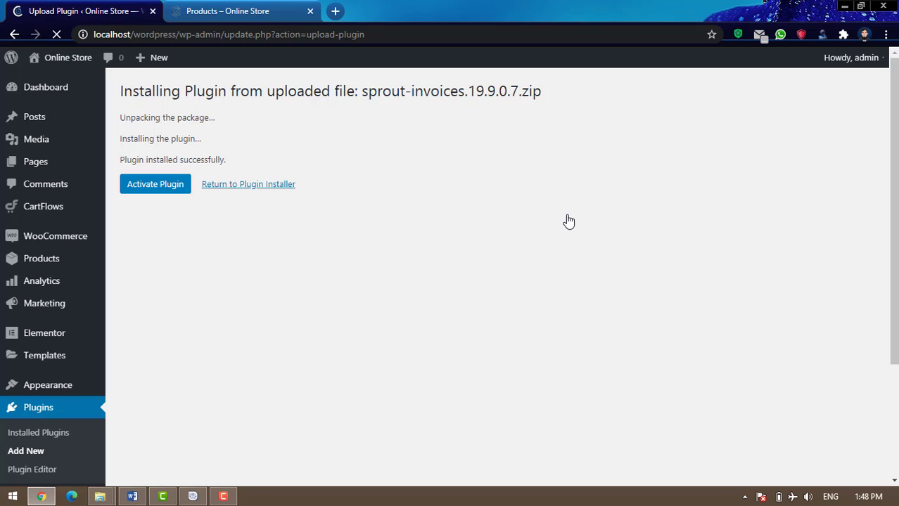
pyautogui.click(167, 193)
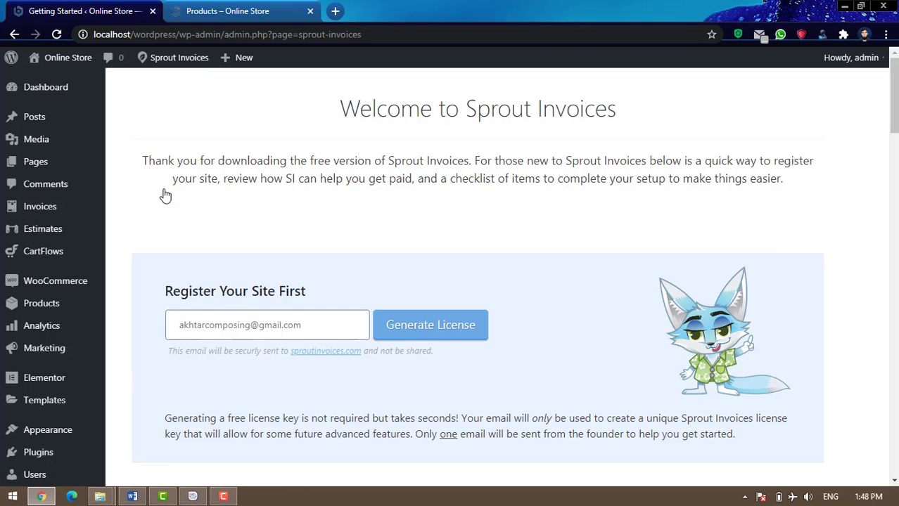
# Scroll the Getting Started page to the Complete Your Setup list, Activate License through Review Import Methods
pyautogui.scroll(-6, 173, 190)
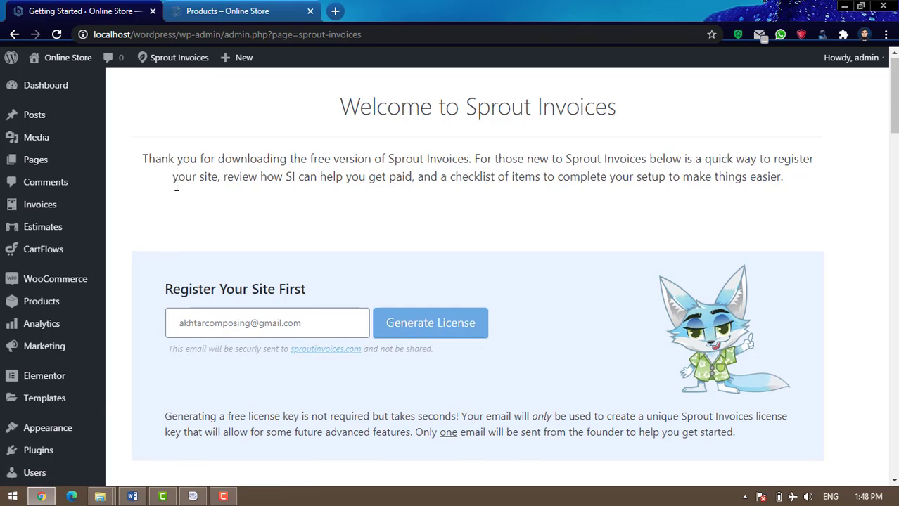
pyautogui.scroll(-2, 241, 250)
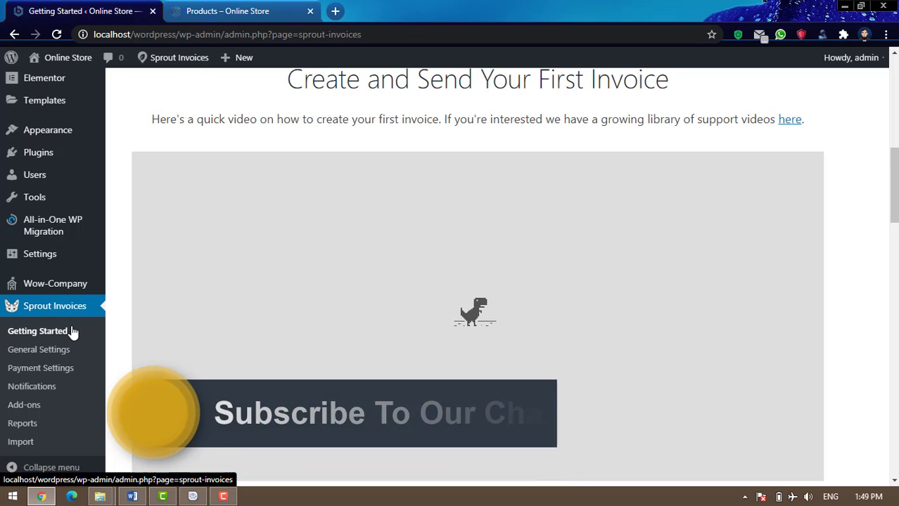
pyautogui.scroll(-6, 440, 341)
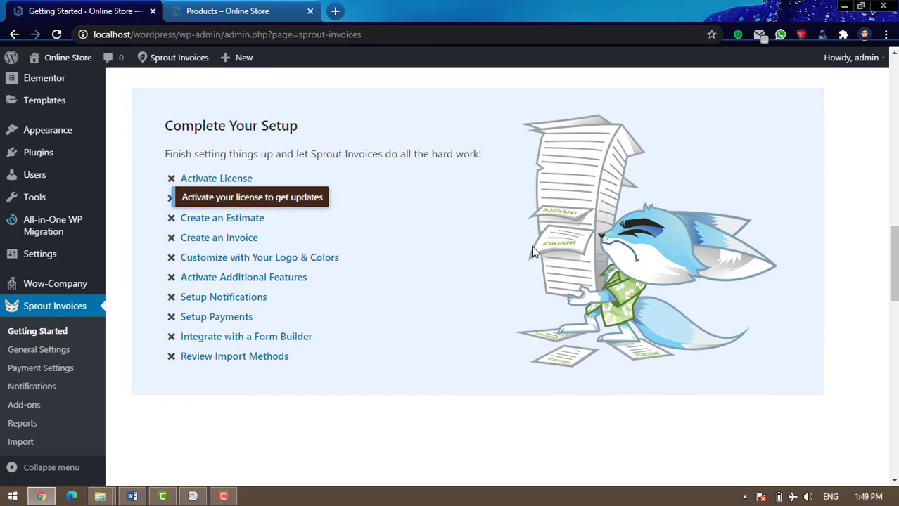
pyautogui.scroll(-3, 533, 251)
pyautogui.scroll(-5, 533, 252)
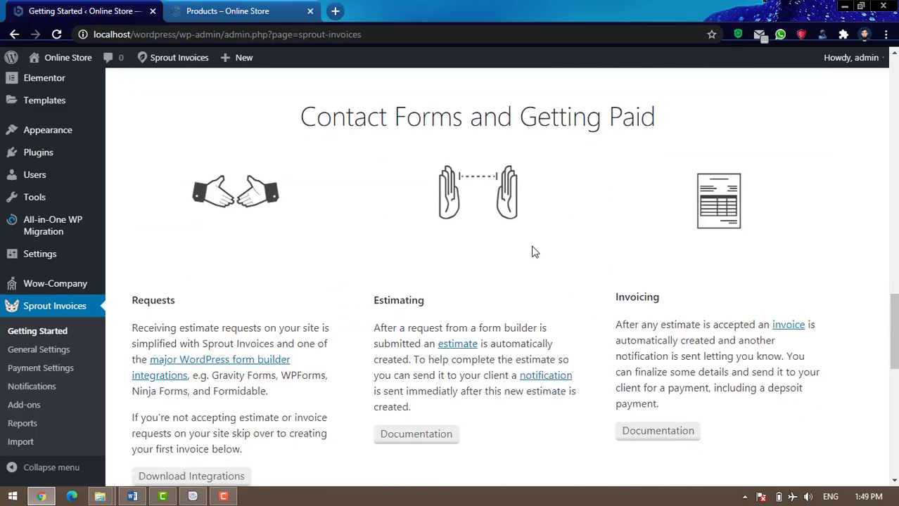
pyautogui.scroll(7, 532, 251)
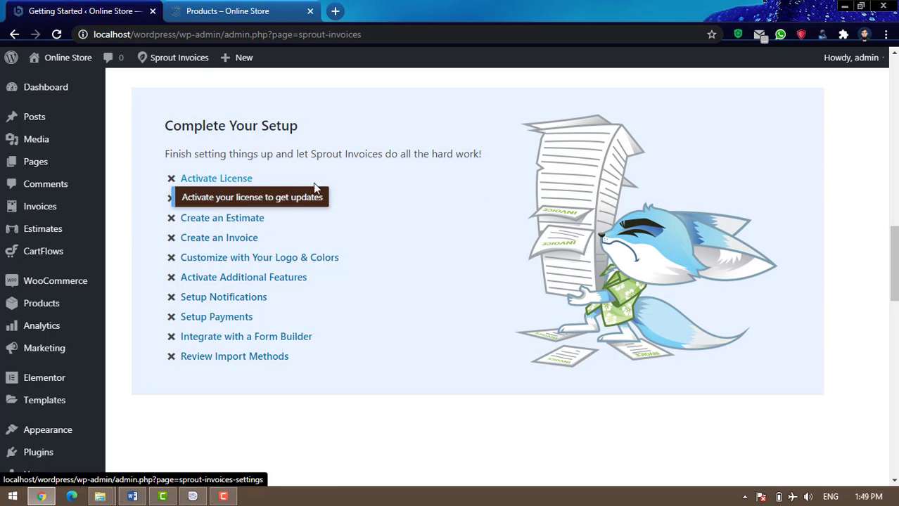
pyautogui.scroll(2, 424, 327)
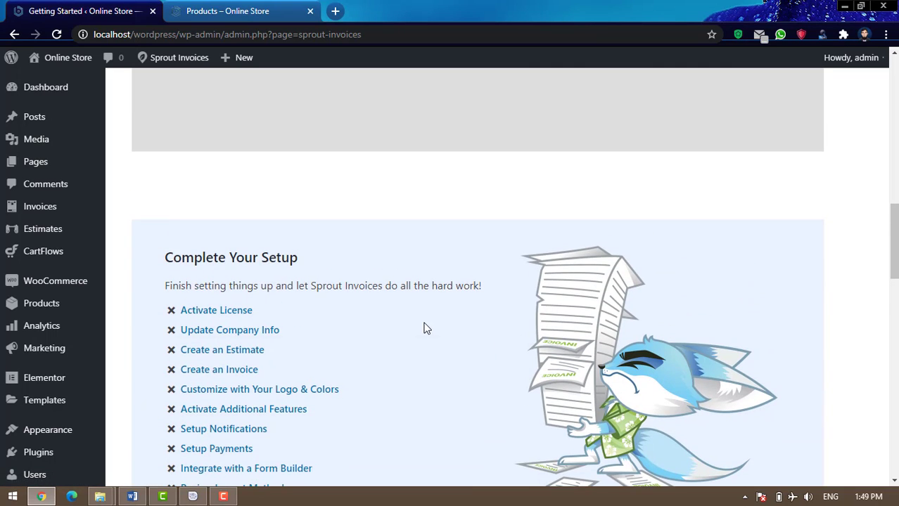
pyautogui.scroll(-2, 424, 328)
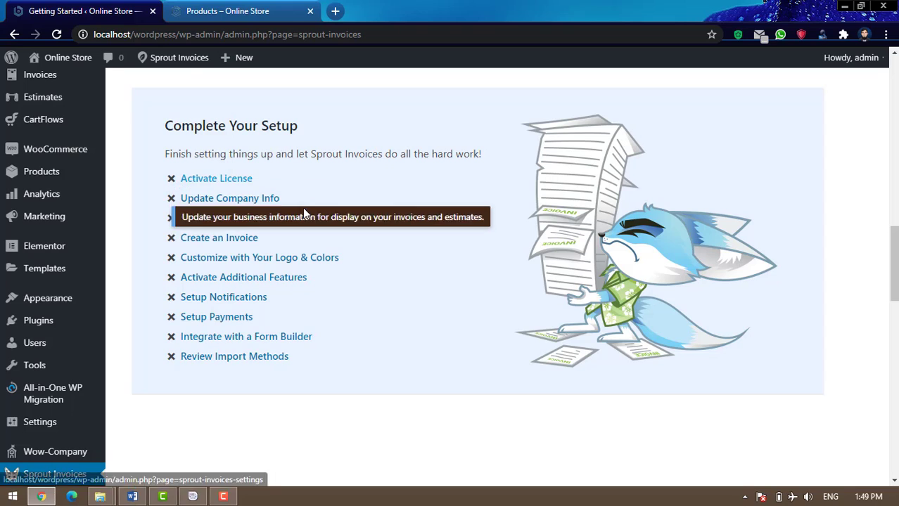
# Open the Update Company Info settings and locate the contact name and address fields
pyautogui.click(249, 204)
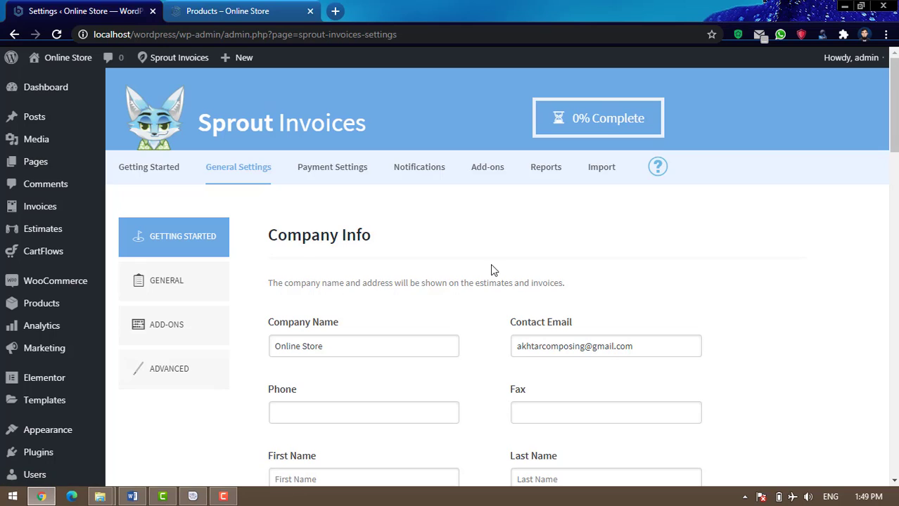
pyautogui.scroll(-2, 491, 270)
pyautogui.scroll(1, 427, 254)
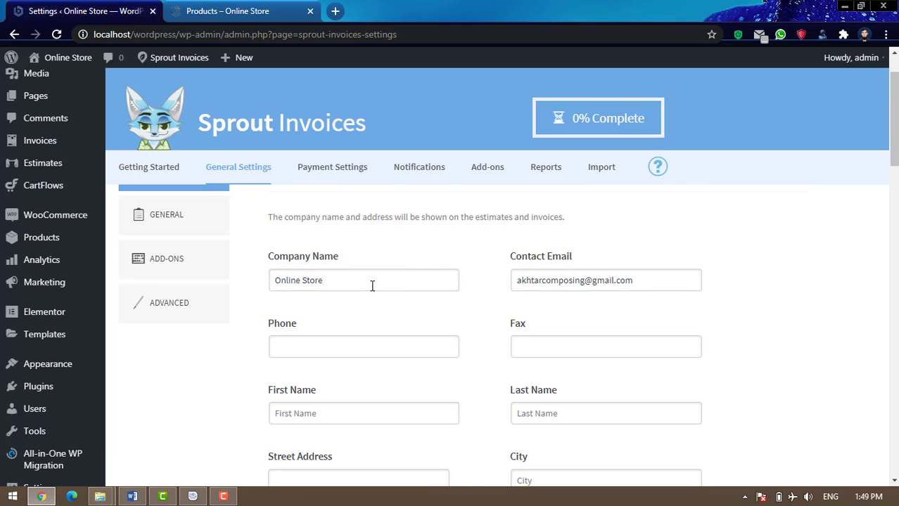
pyautogui.scroll(1, 373, 295)
pyautogui.scroll(-1, 633, 340)
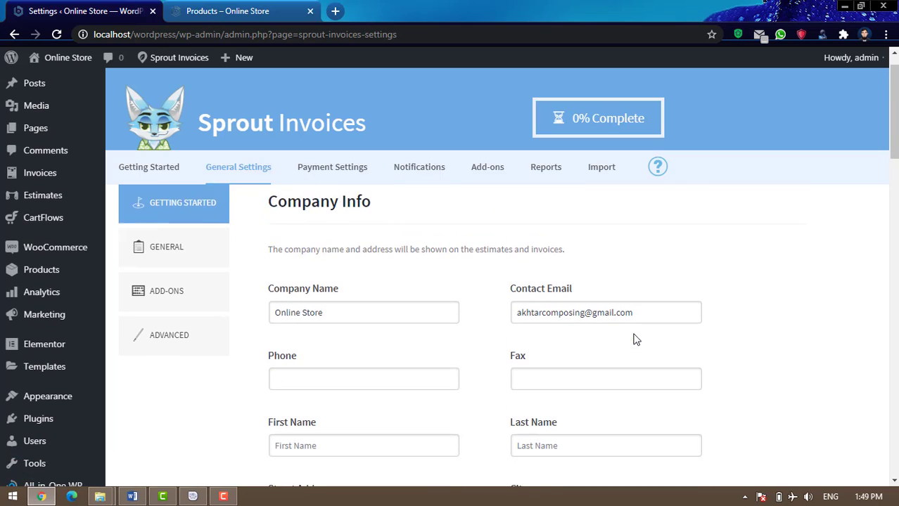
pyautogui.scroll(-2, 636, 340)
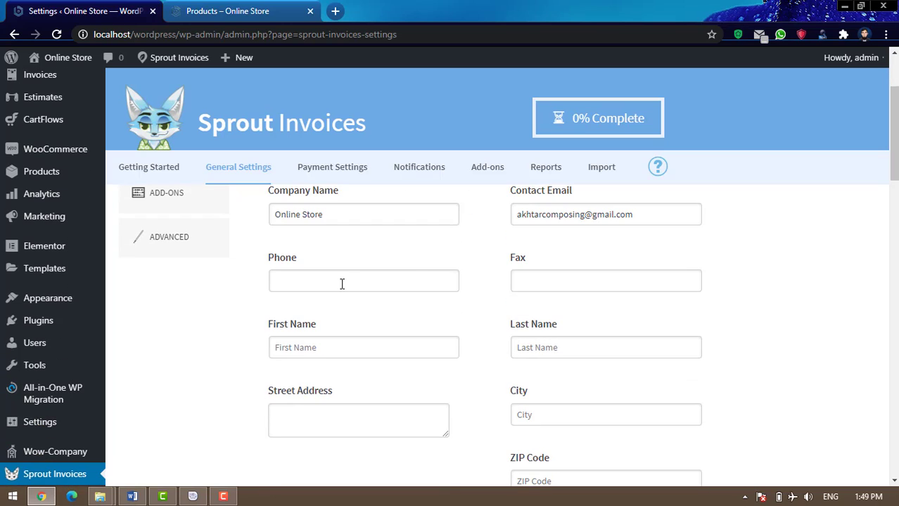
pyautogui.scroll(-1, 644, 284)
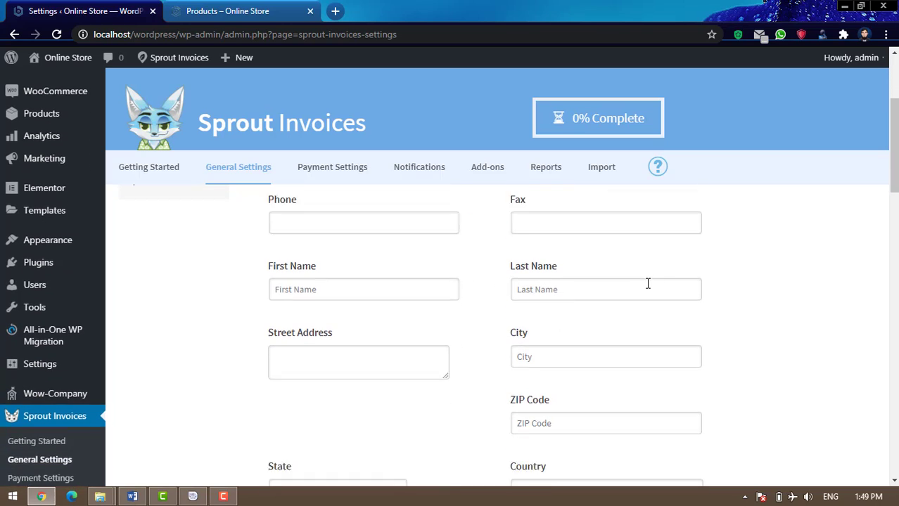
# Autofill the contact's first and last name, street, city and ZIP from saved browser details
pyautogui.click(385, 281)
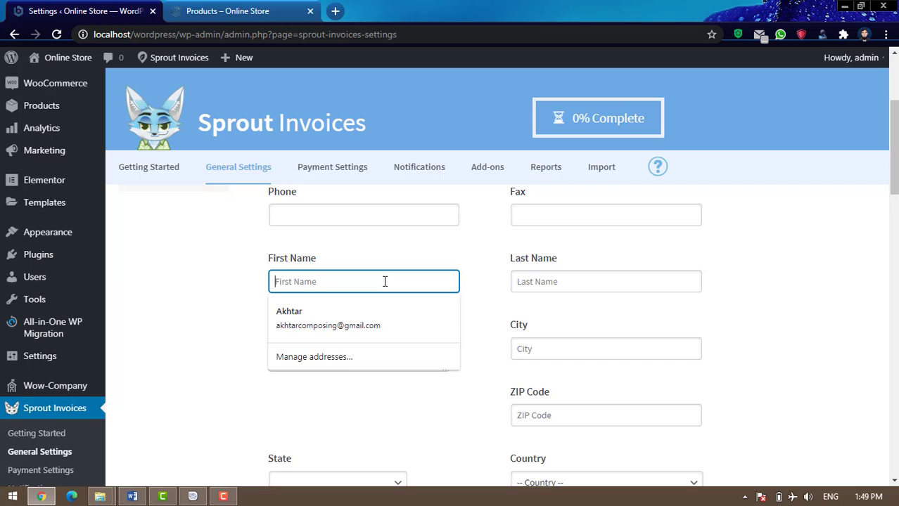
pyautogui.click(332, 315)
pyautogui.scroll(-2, 718, 327)
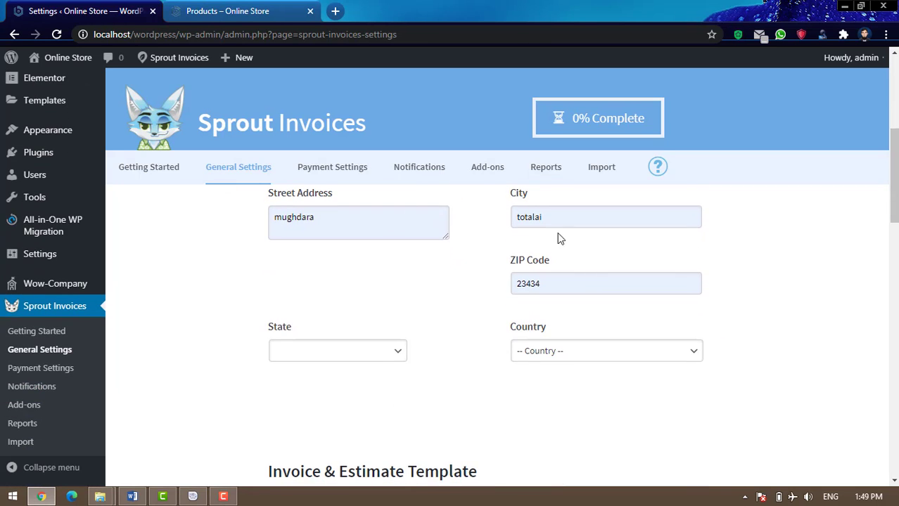
pyautogui.scroll(-1, 602, 277)
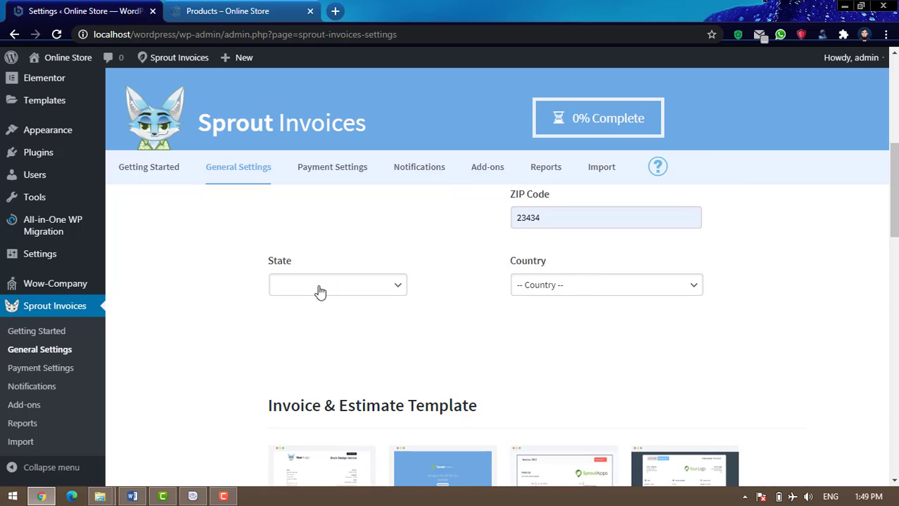
# Try state options such as Kansas and Puerto Rico, then reset State to no selection
pyautogui.click(382, 287)
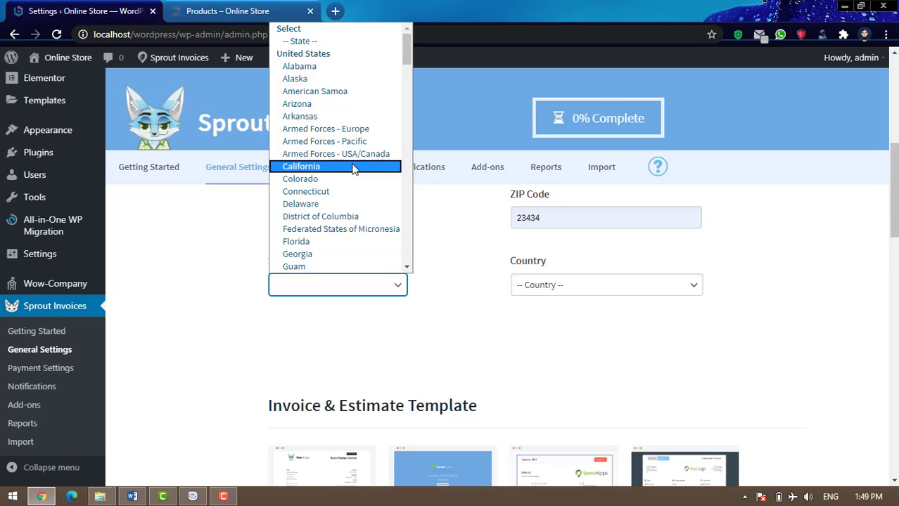
pyautogui.press('k')
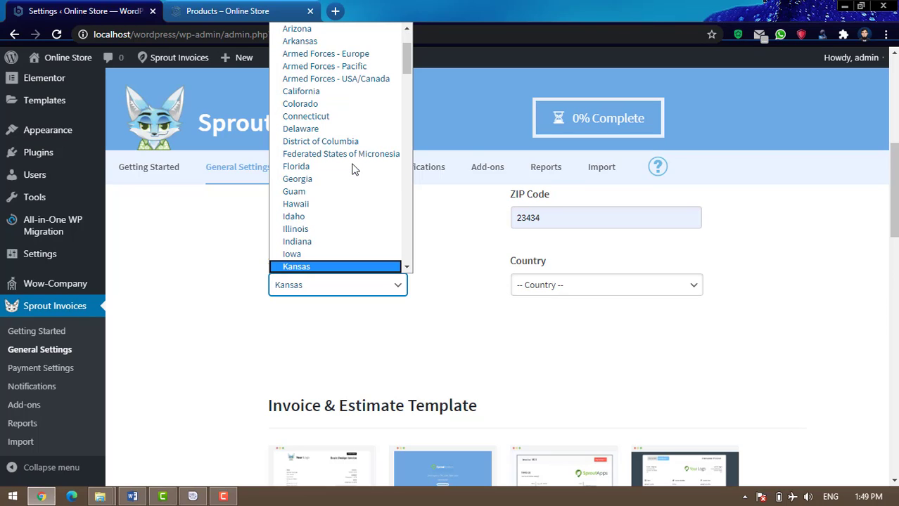
pyautogui.scroll(2, 337, 200)
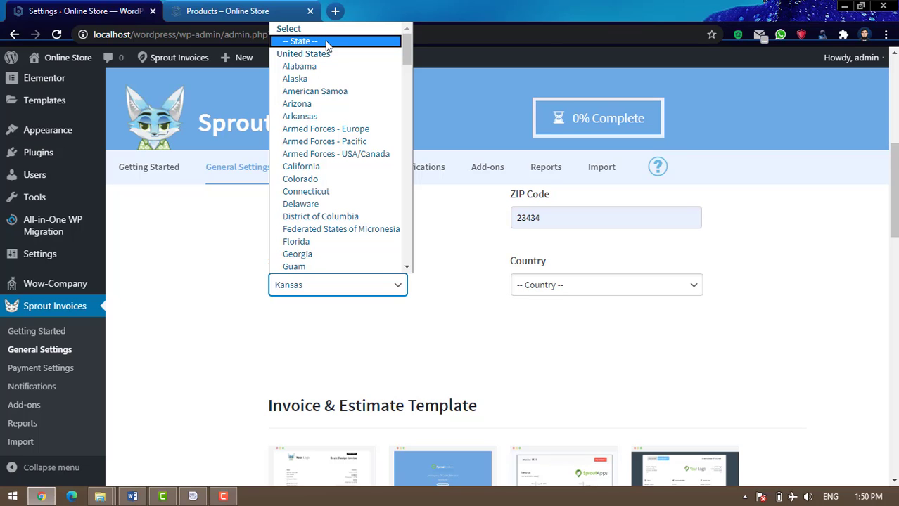
pyautogui.press('p')
pyautogui.press('p')
pyautogui.press('p')
pyautogui.press('p')
pyautogui.press('p')
pyautogui.press('p')
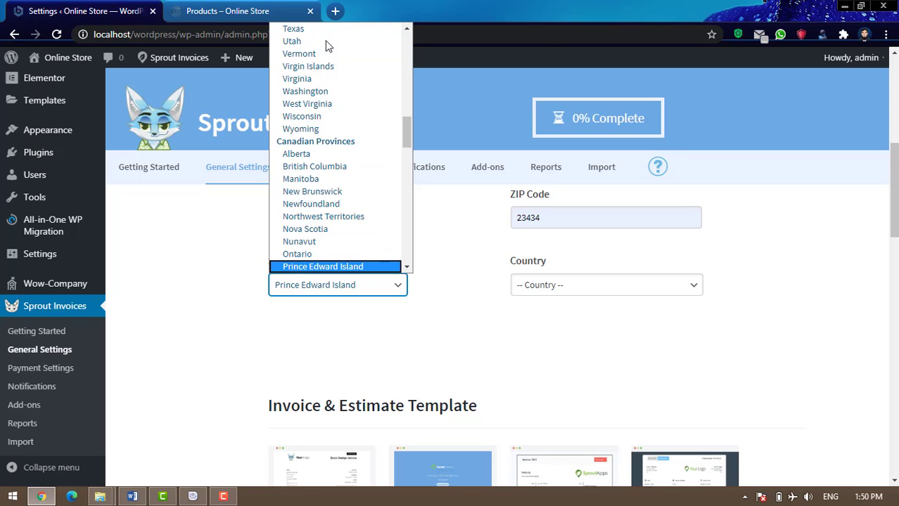
pyautogui.press('p')
pyautogui.press('p')
pyautogui.press('p')
pyautogui.press('p')
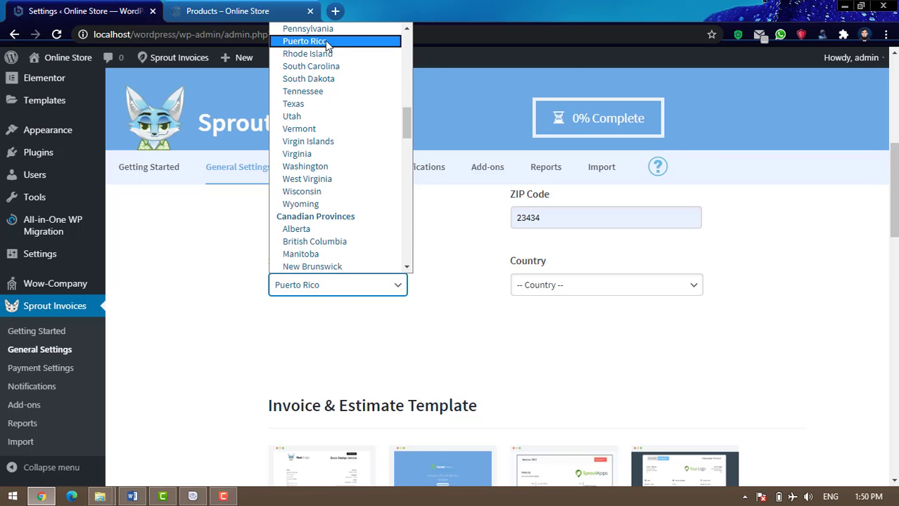
pyautogui.moveTo(407, 122); pyautogui.dragTo(413, 43)
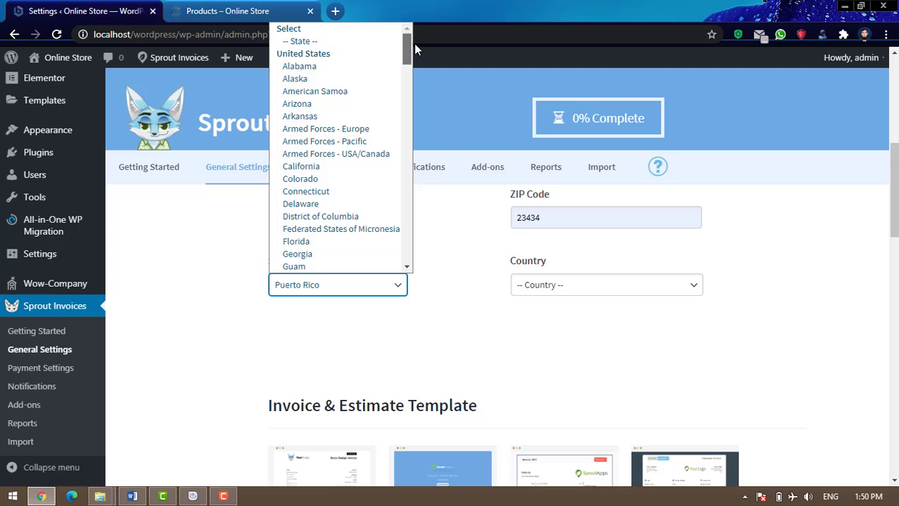
pyautogui.click(360, 43)
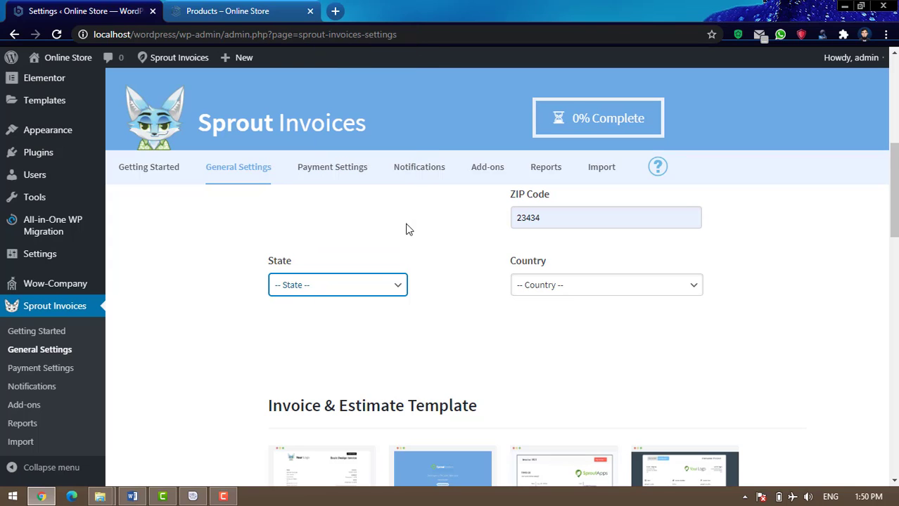
# Set the company's Country to Pakistan
pyautogui.click(617, 285)
pyautogui.press('p')
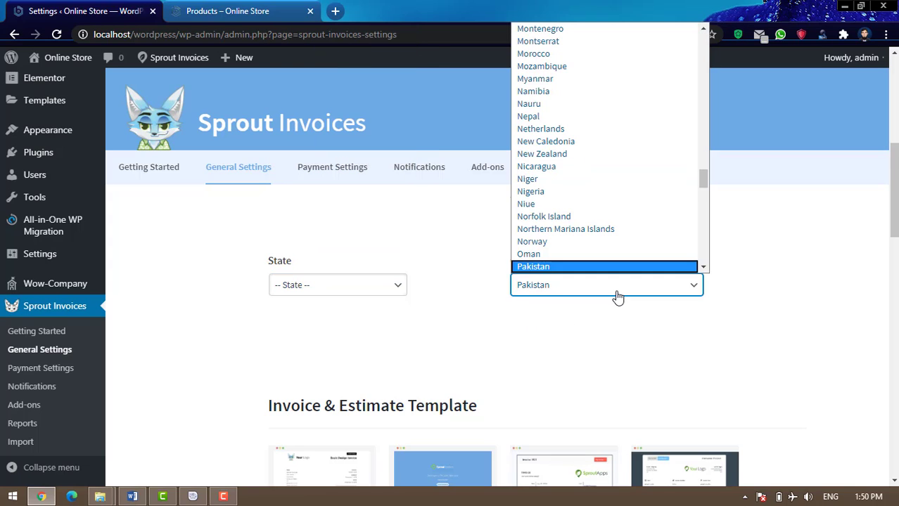
pyautogui.press('Return')
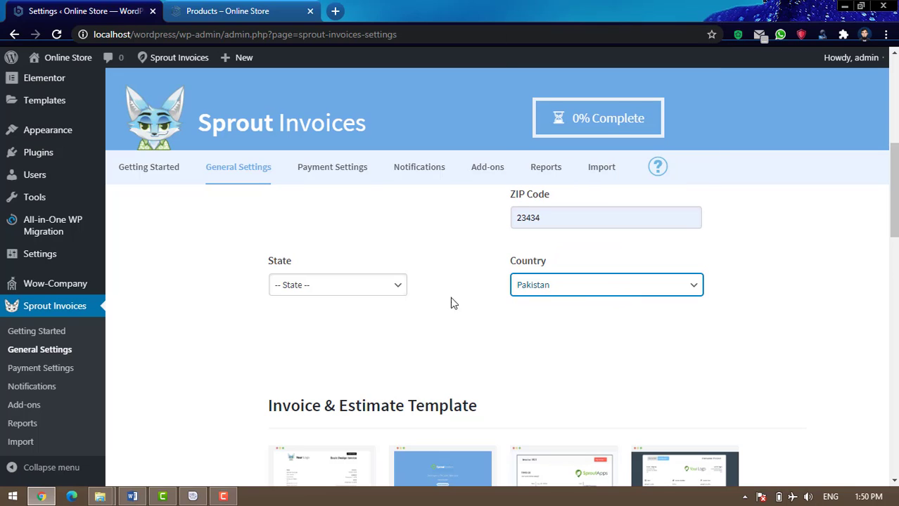
pyautogui.click(398, 290)
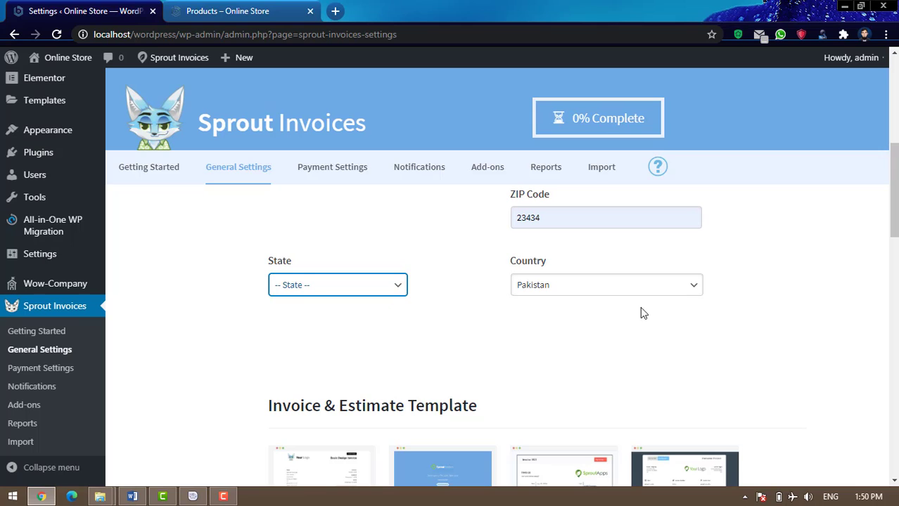
# Choose Original as the Invoice Theme
pyautogui.scroll(-2, 805, 301)
pyautogui.scroll(-2, 805, 301)
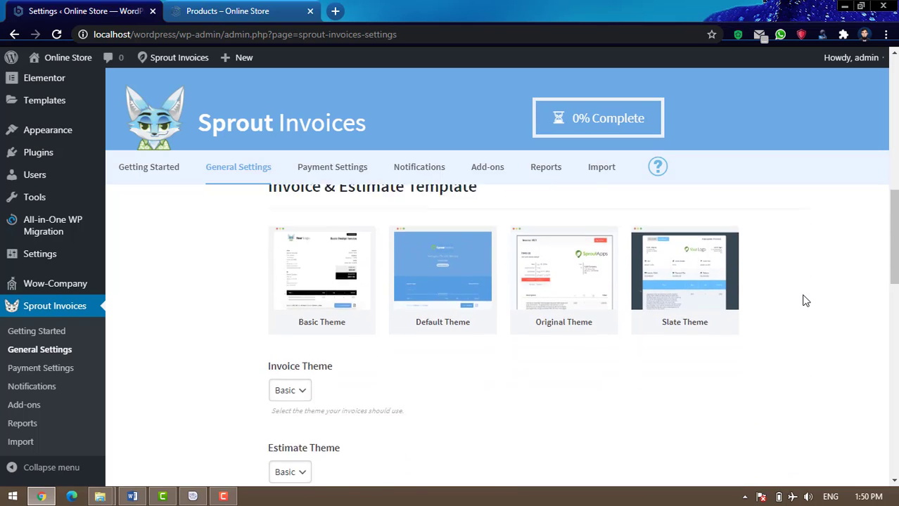
pyautogui.scroll(2, 803, 299)
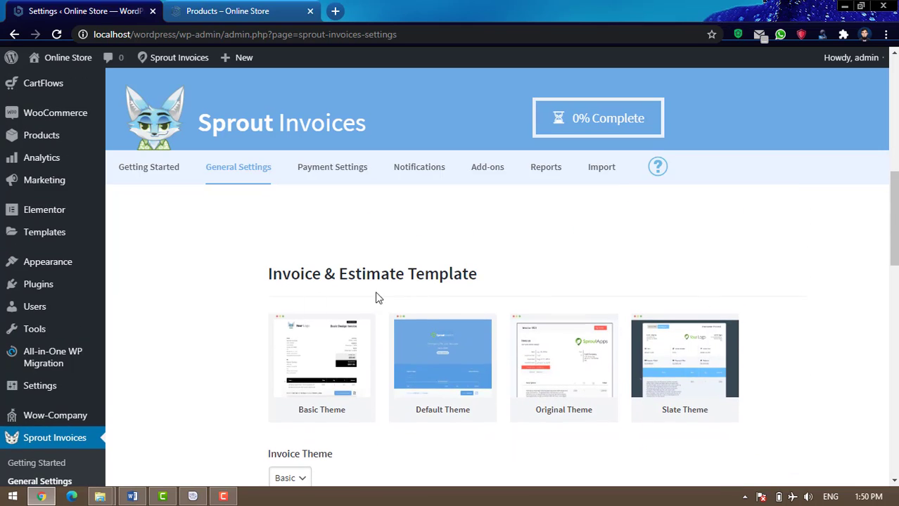
pyautogui.scroll(-1, 416, 284)
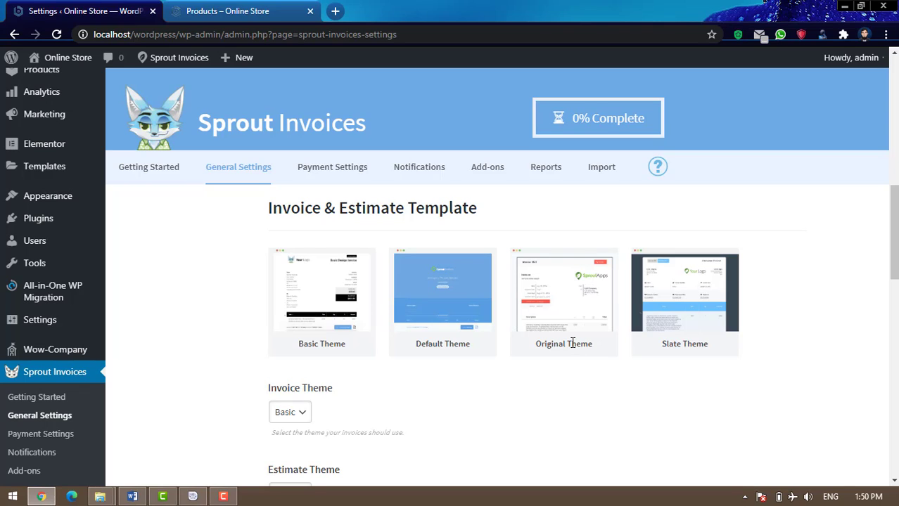
pyautogui.scroll(-1, 556, 307)
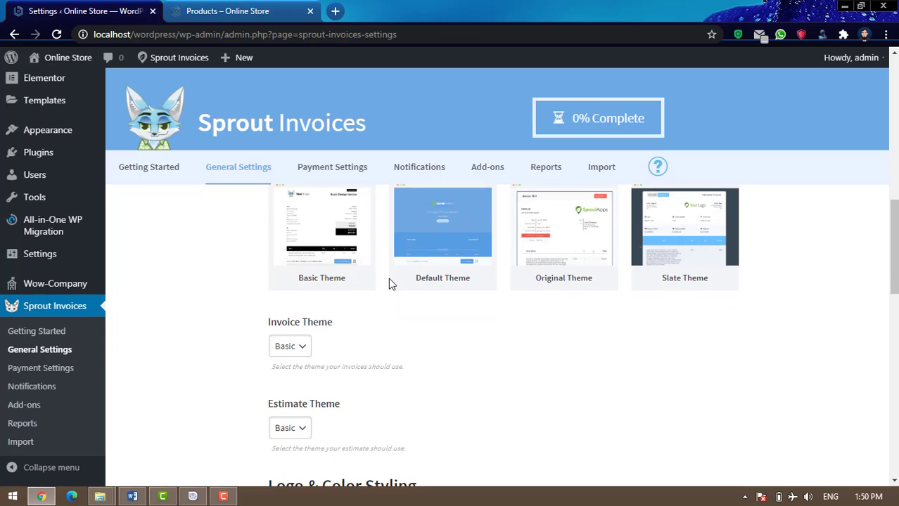
pyautogui.click(306, 351)
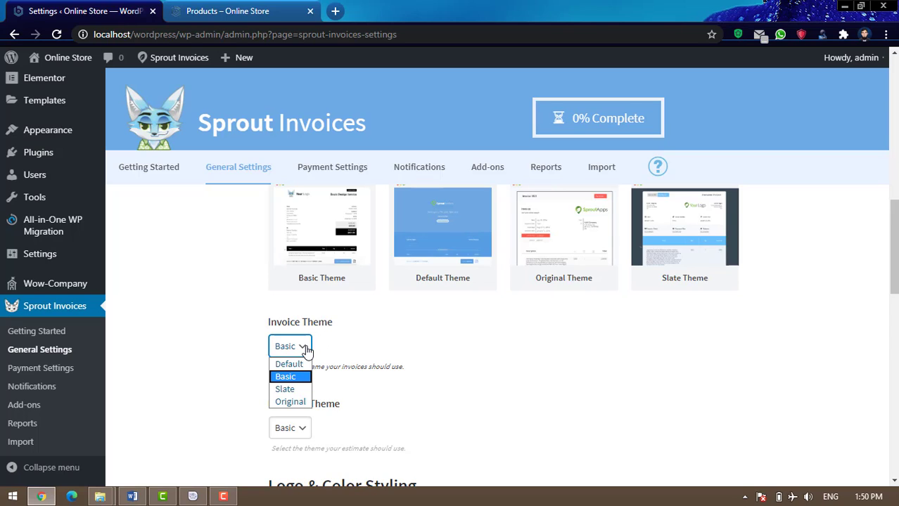
pyautogui.click(295, 400)
# Save the general settings, bringing setup progress to 20% Complete
pyautogui.scroll(-2, 566, 307)
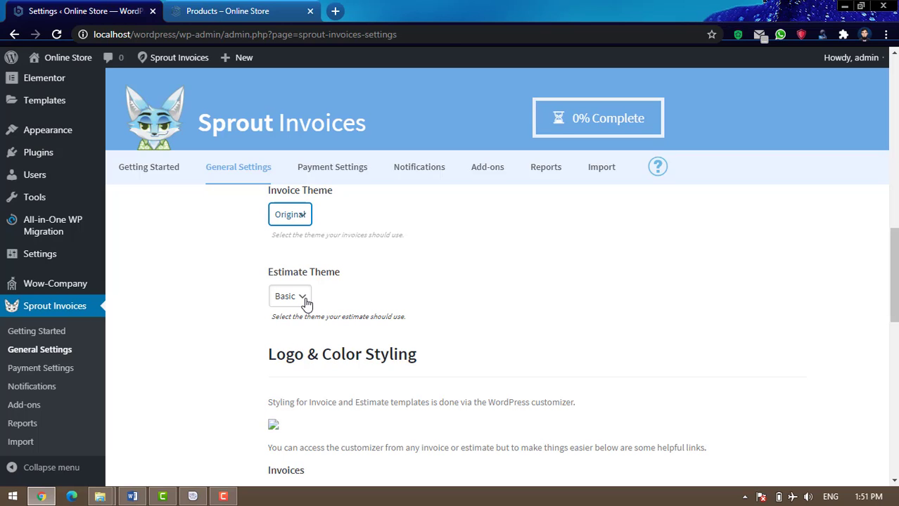
pyautogui.scroll(3, 303, 302)
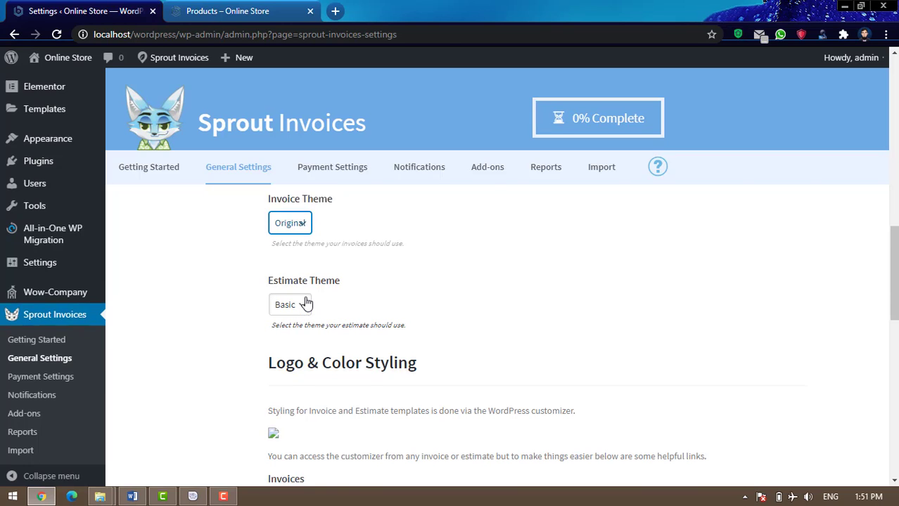
pyautogui.scroll(-1, 429, 325)
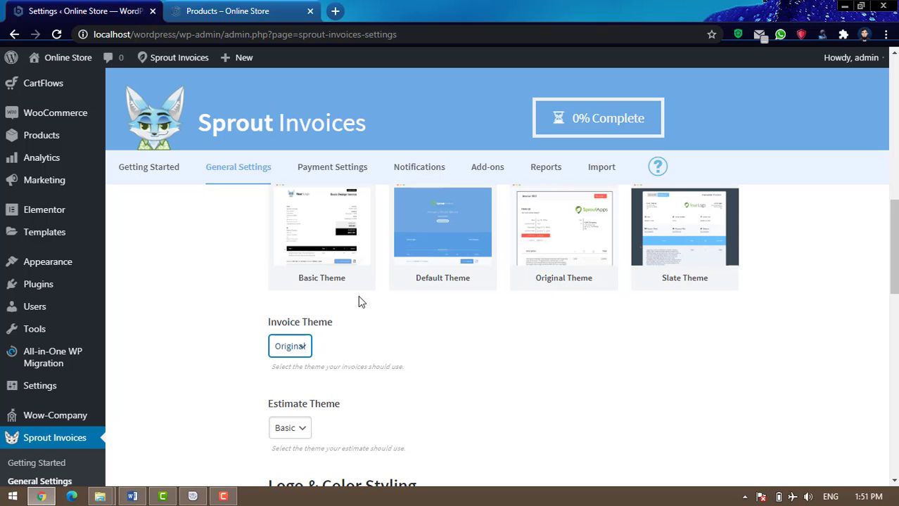
pyautogui.scroll(-3, 426, 324)
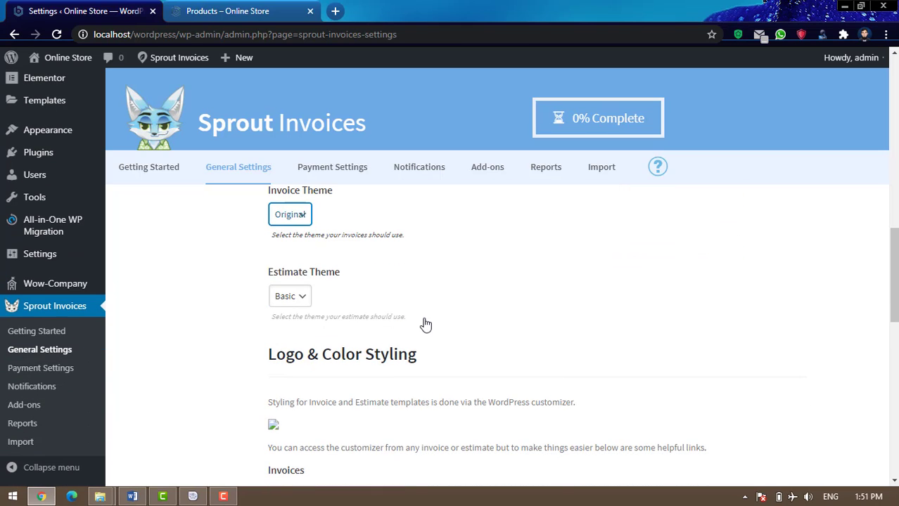
pyautogui.scroll(-2, 425, 324)
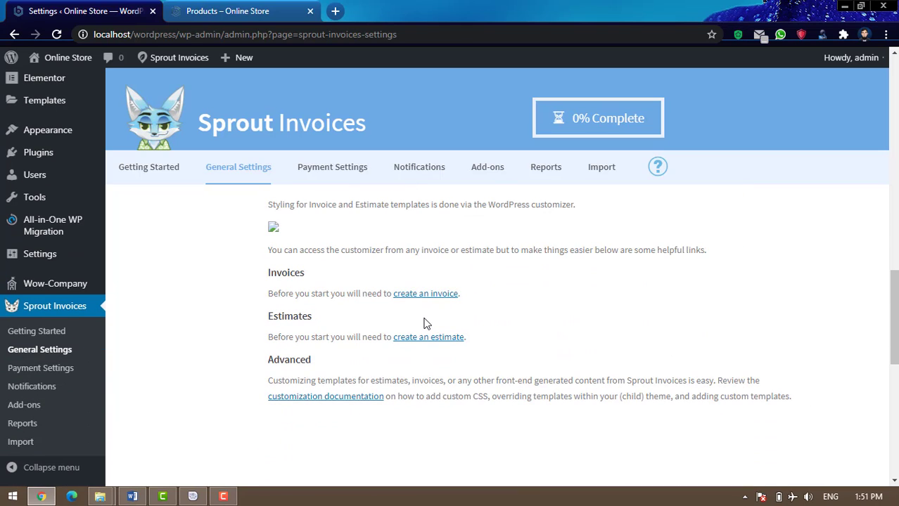
pyautogui.scroll(3, 616, 363)
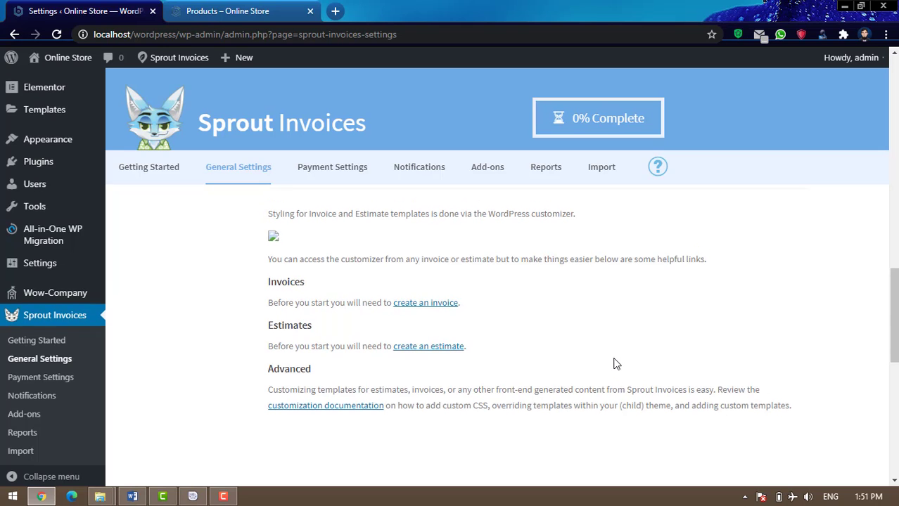
pyautogui.scroll(5, 616, 363)
pyautogui.scroll(-10, 616, 363)
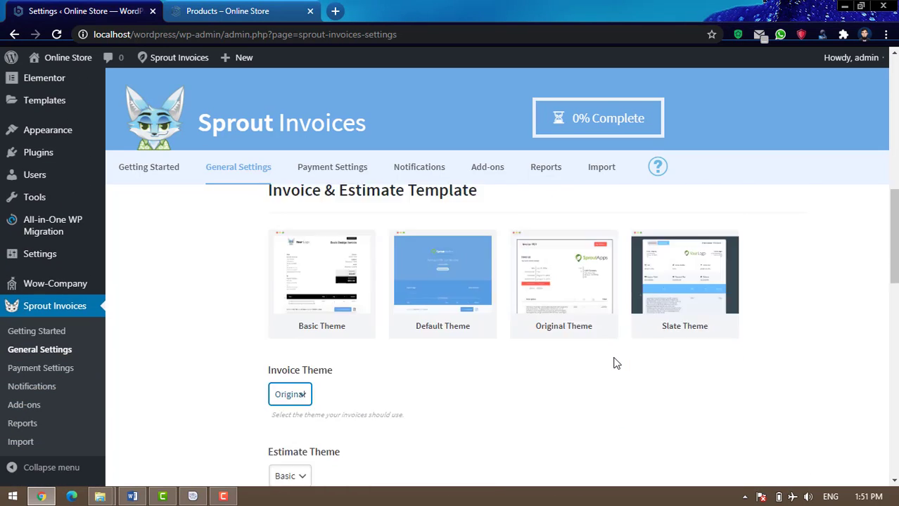
pyautogui.scroll(-8, 614, 363)
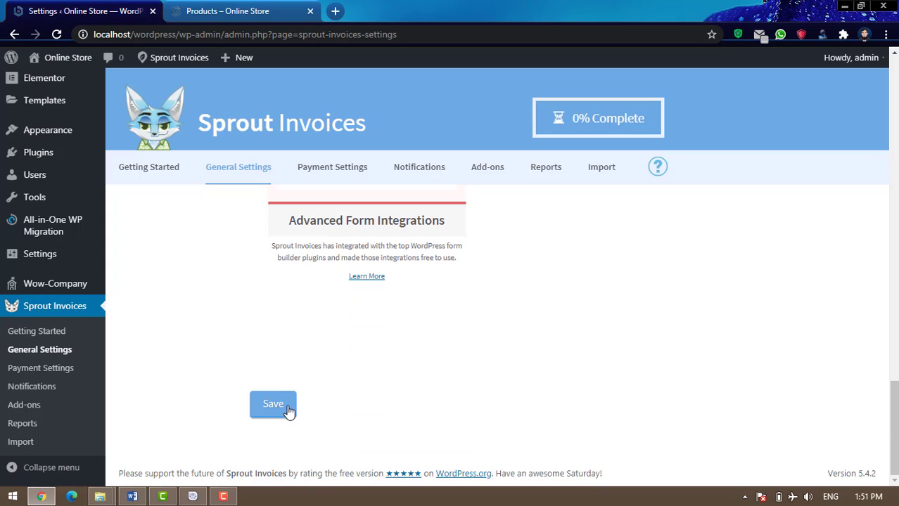
pyautogui.click(273, 404)
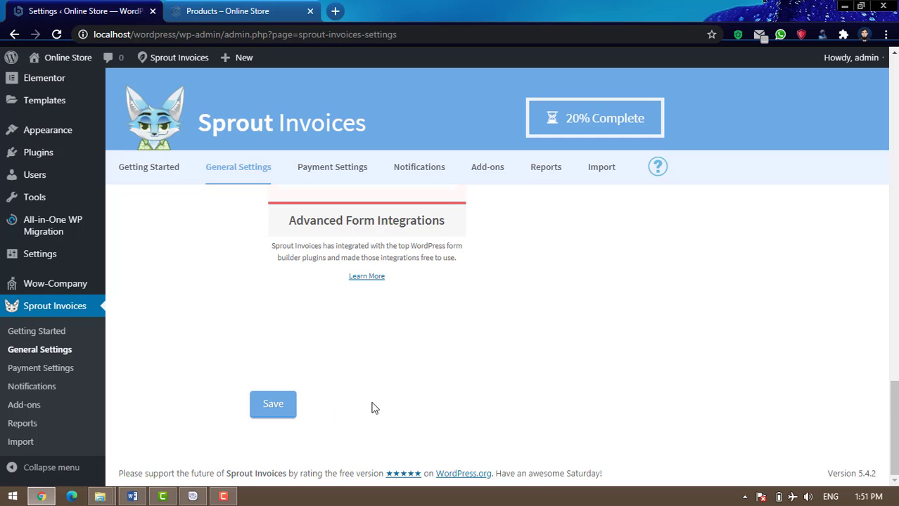
pyautogui.scroll(15, 374, 408)
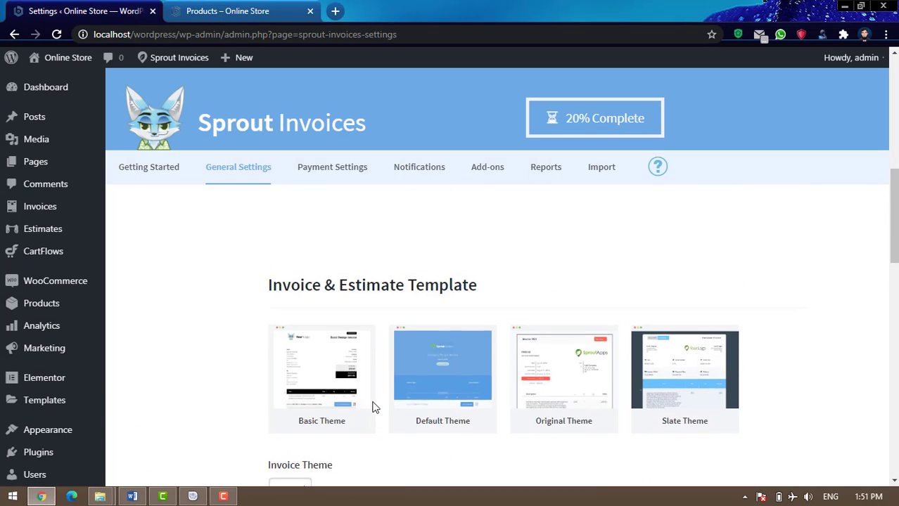
pyautogui.scroll(10, 373, 406)
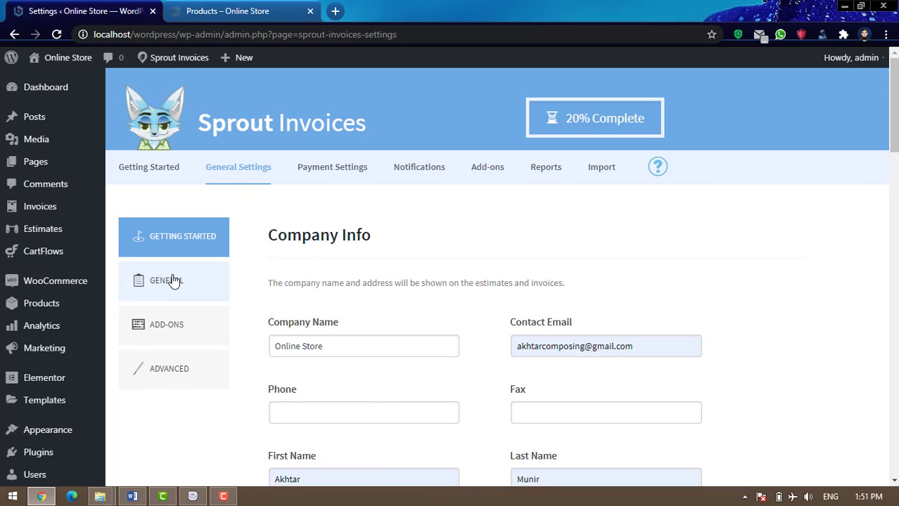
# In the GENERAL tab, overwrite Invoice Default Terms with 'please pay this bill urgent', fixing typos
pyautogui.click(174, 281)
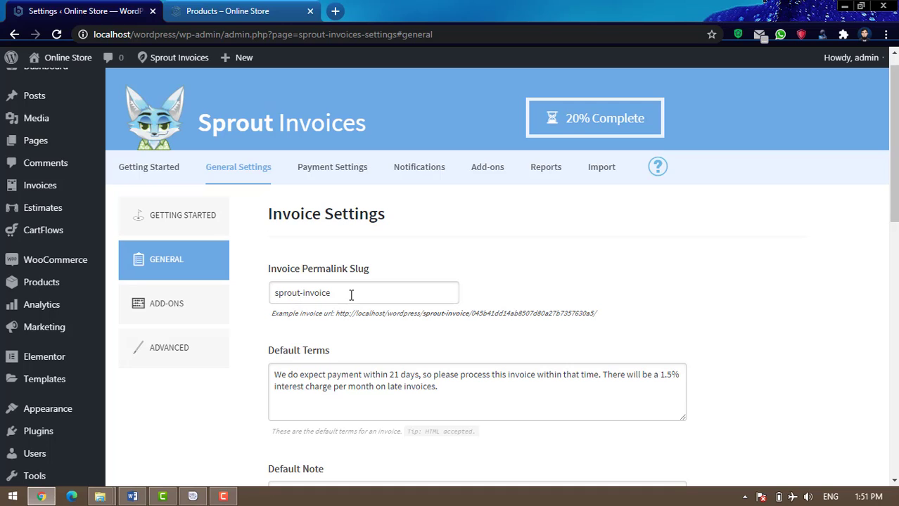
pyautogui.scroll(-2, 416, 296)
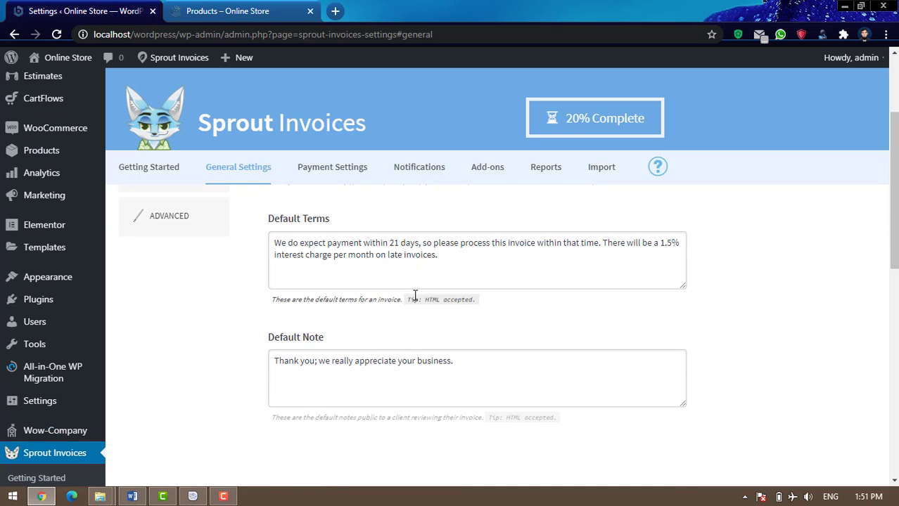
pyautogui.moveTo(463, 260); pyautogui.dragTo(274, 243)
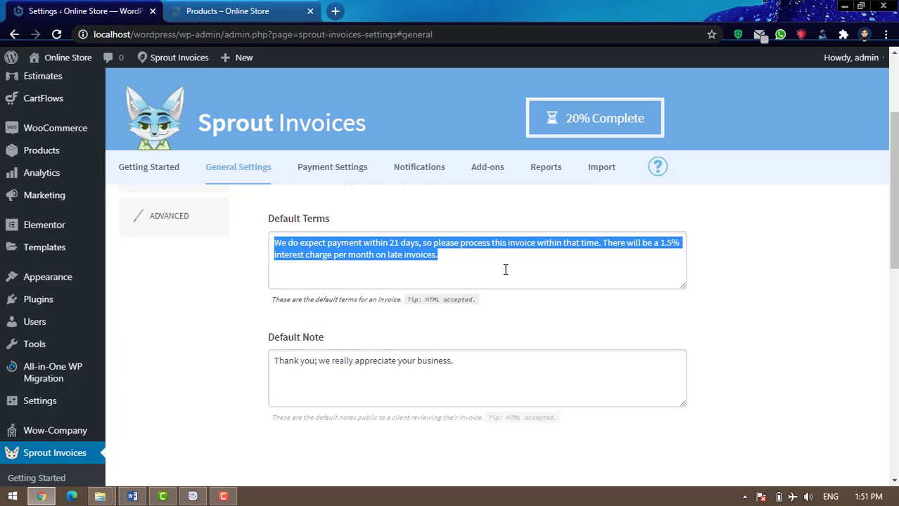
pyautogui.write('please ')
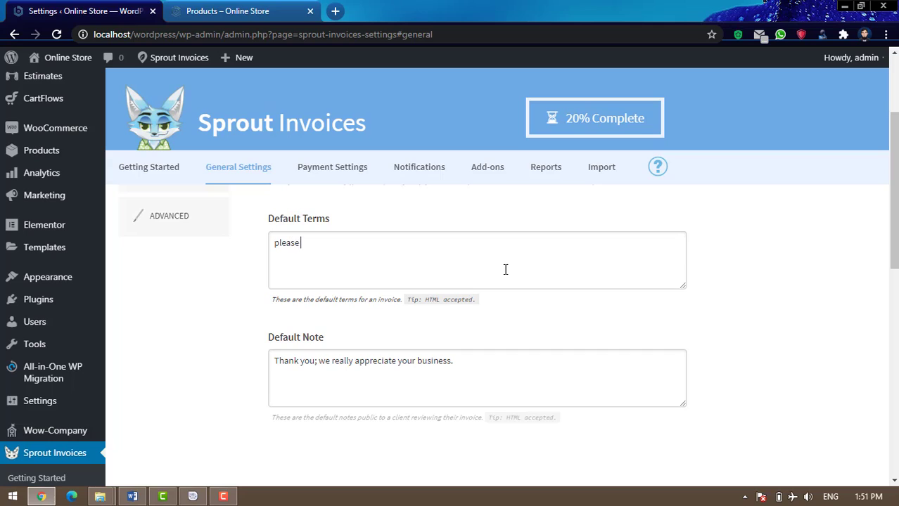
pyautogui.write('pay this bill')
pyautogui.write('on')
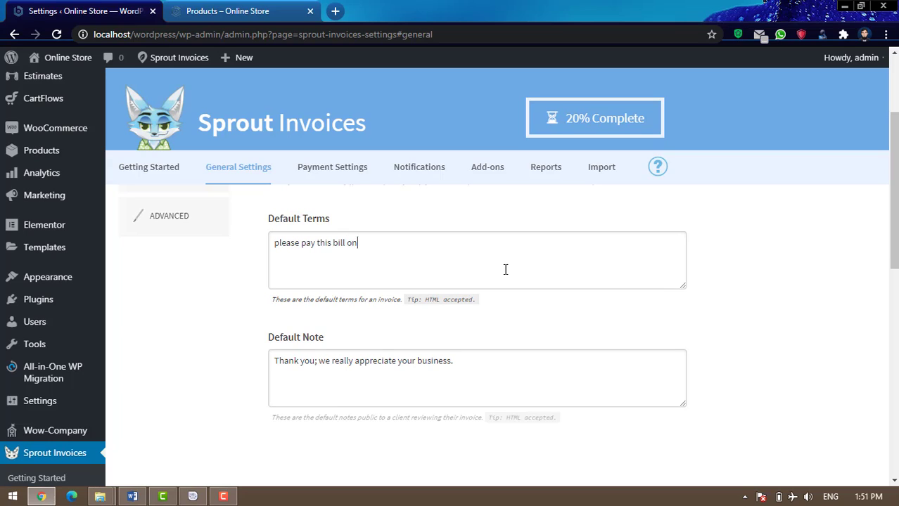
pyautogui.write(' due')
pyautogui.press('BackSpace')
pyautogui.press('BackSpace')
pyautogui.press('BackSpace')
pyautogui.press('BackSpace')
pyautogui.press('BackSpace')
pyautogui.press('BackSpace')
pyautogui.write('urgert')
pyautogui.press('BackSpace')
pyautogui.press('BackSpace')
pyautogui.write('nt')
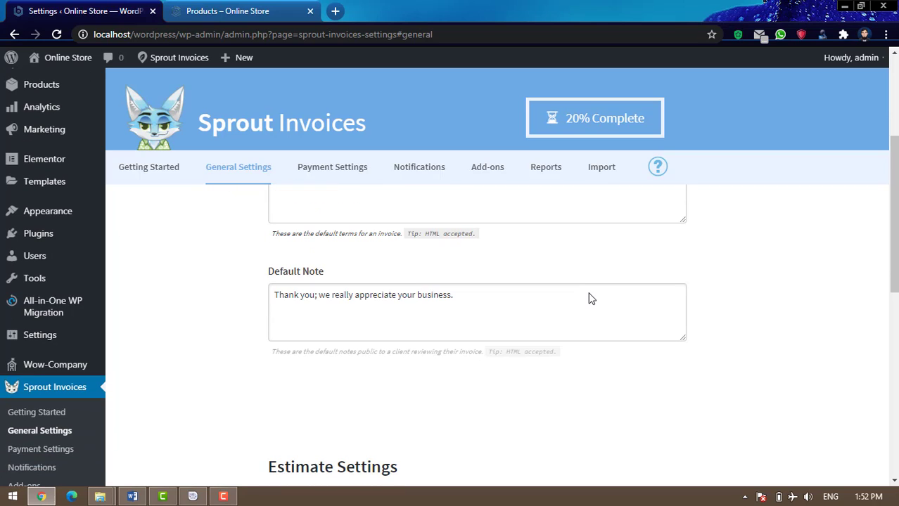
# Set the estimate Default Terms to 'This is the estimate bill for only 7 days.' and save
pyautogui.scroll(-1, 590, 296)
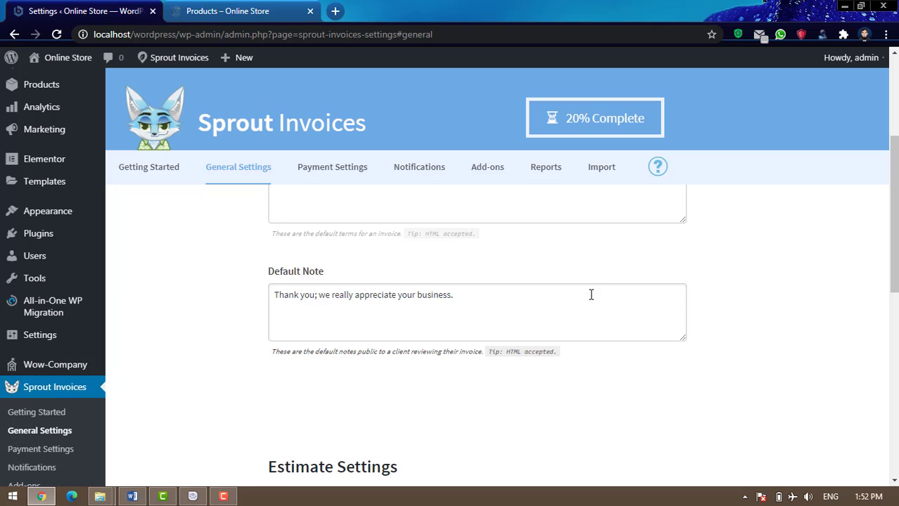
pyautogui.scroll(-5, 590, 296)
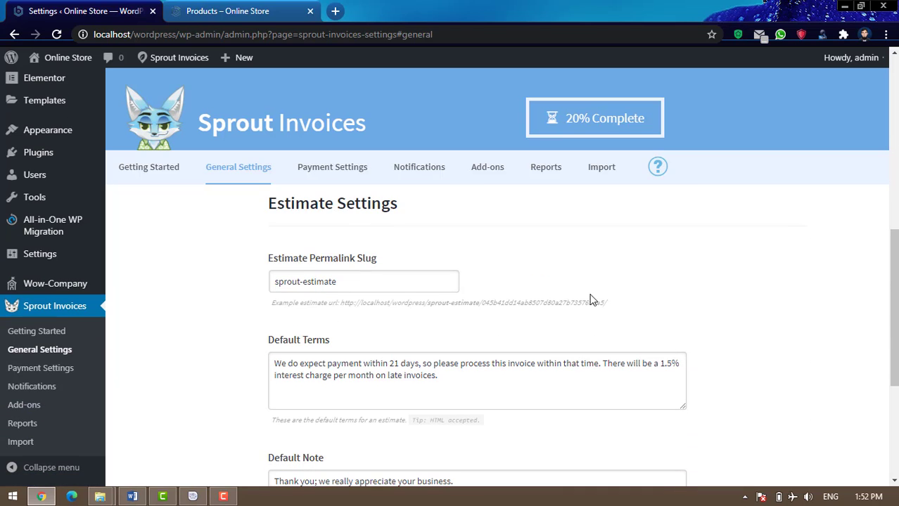
pyautogui.scroll(2, 591, 299)
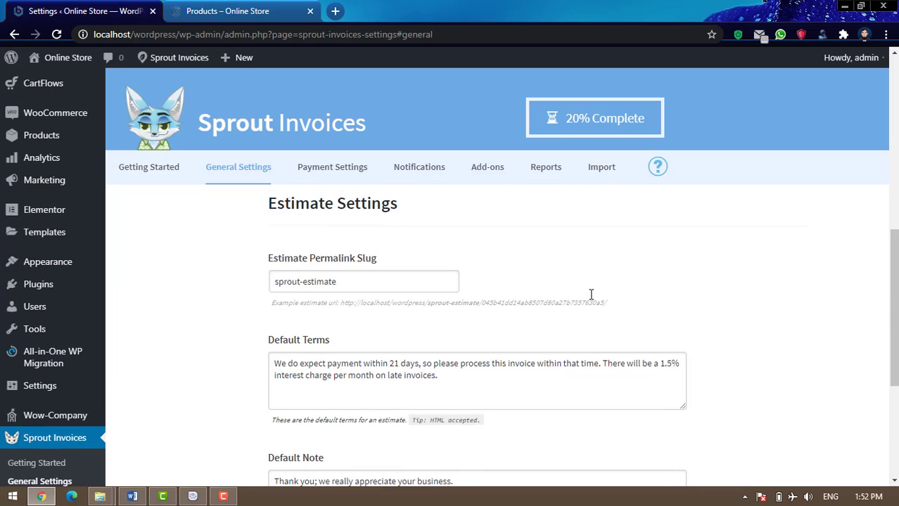
pyautogui.scroll(-2, 591, 299)
pyautogui.moveTo(461, 245); pyautogui.dragTo(238, 234)
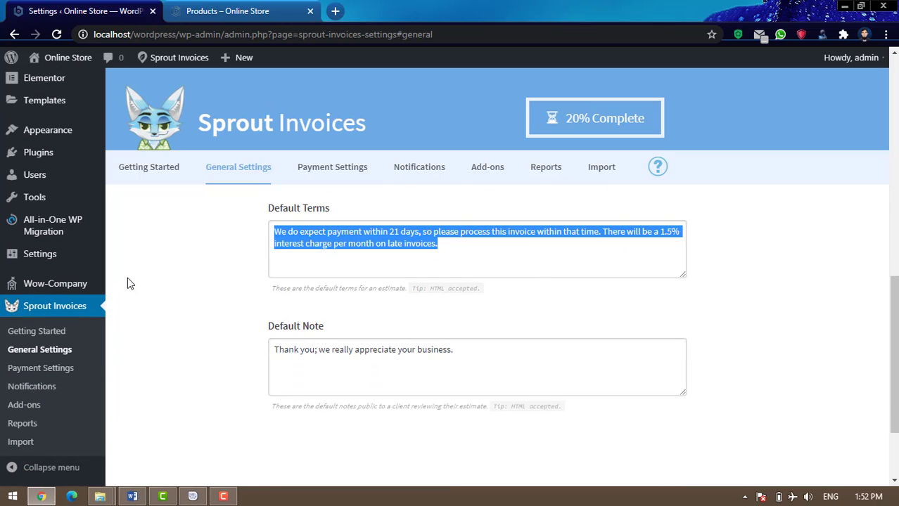
pyautogui.write('This is the ')
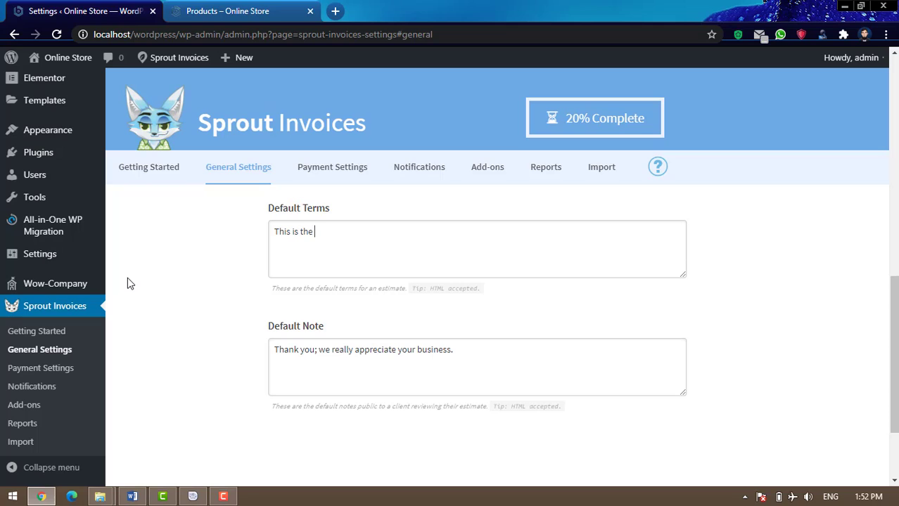
pyautogui.write('estimate bill for only 7 day')
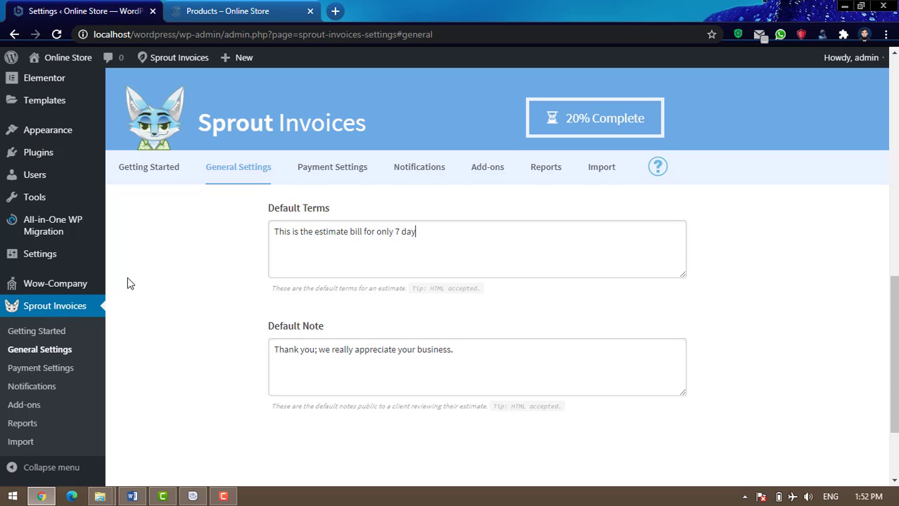
pyautogui.write('s.')
pyautogui.scroll(-2, 538, 307)
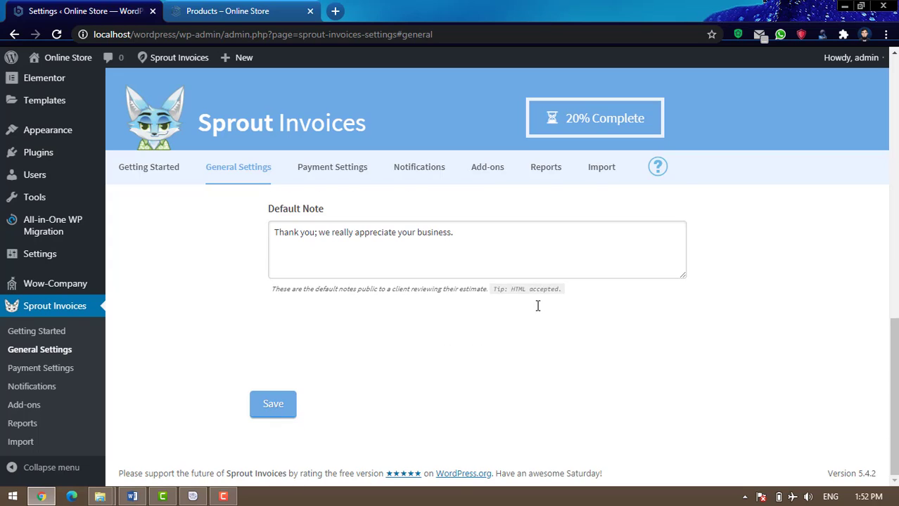
pyautogui.click(275, 406)
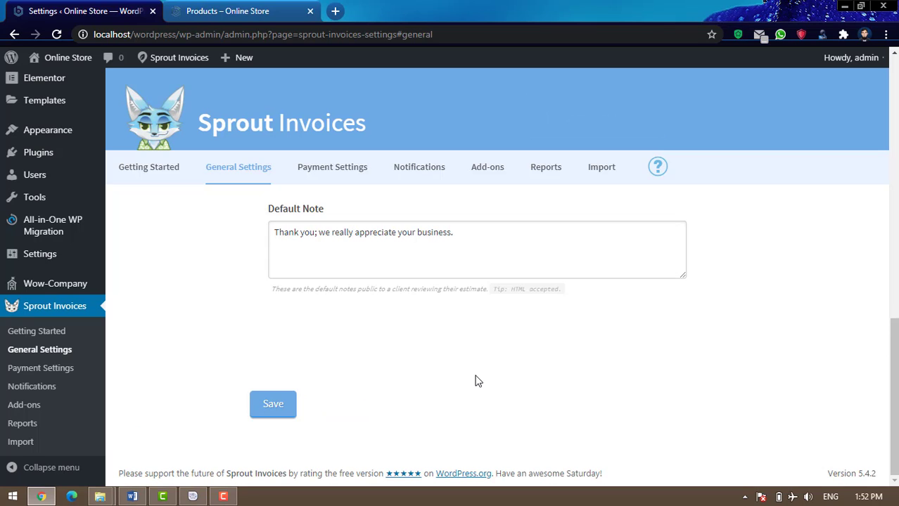
pyautogui.scroll(10, 475, 378)
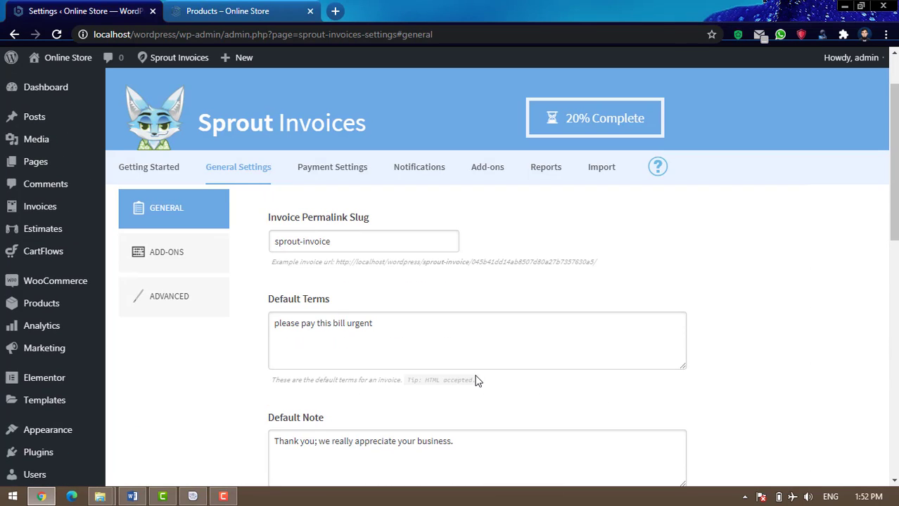
# In Advanced currency formatting, change the international symbol USD to PKR and $ to Rs
pyautogui.click(191, 254)
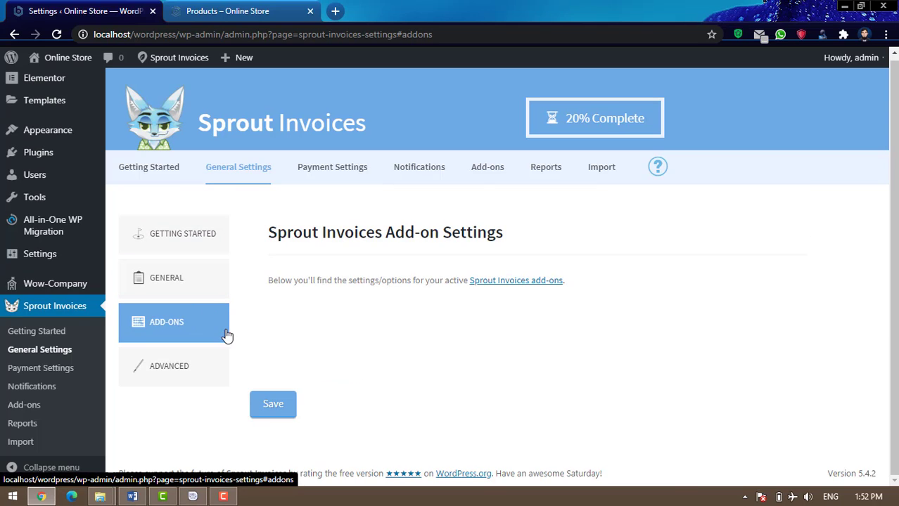
pyautogui.click(193, 376)
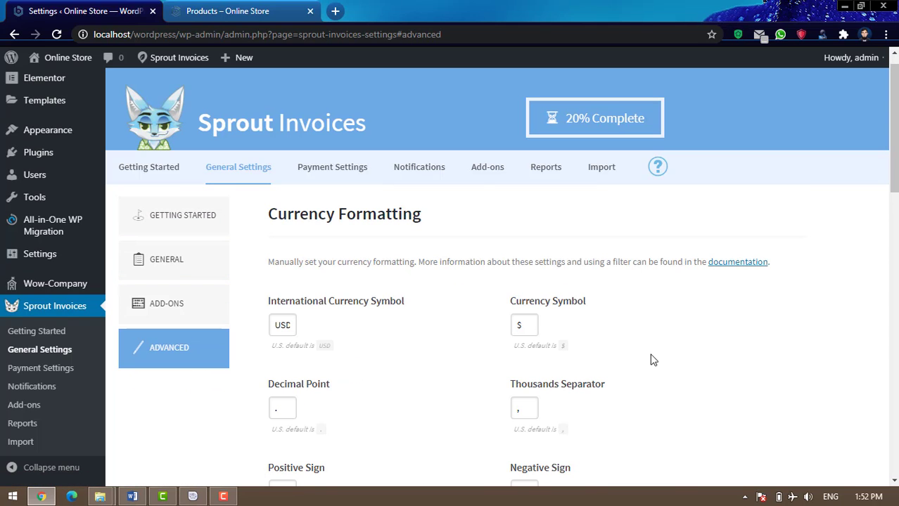
pyautogui.scroll(-1, 675, 357)
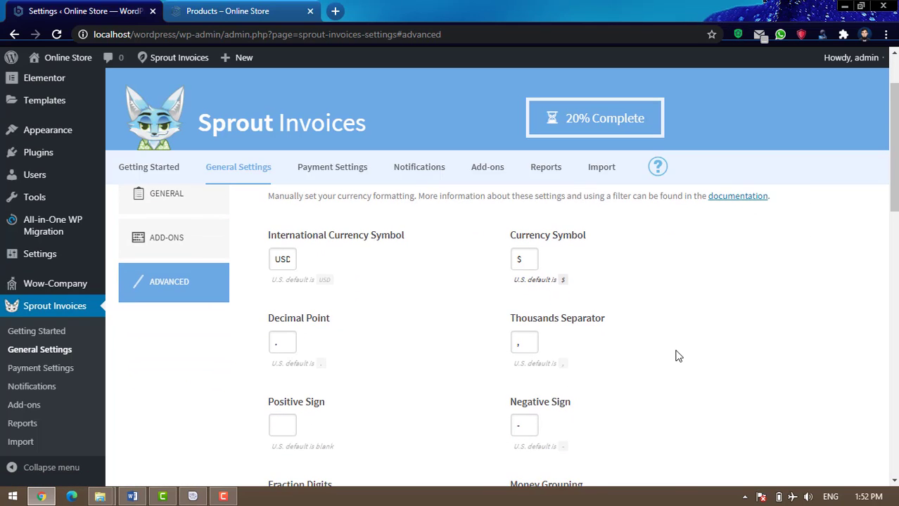
pyautogui.click(276, 259)
pyautogui.doubleClick(282, 259)
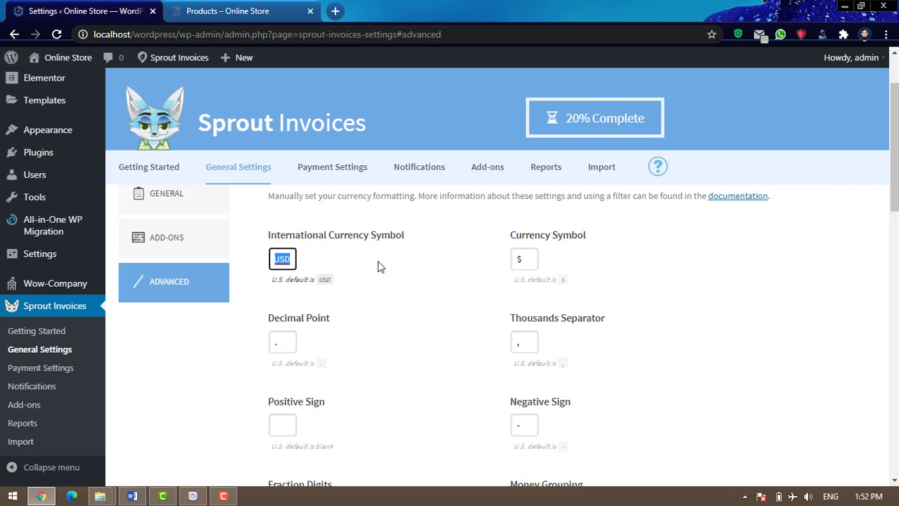
pyautogui.write('PKR')
pyautogui.doubleClick(519, 259)
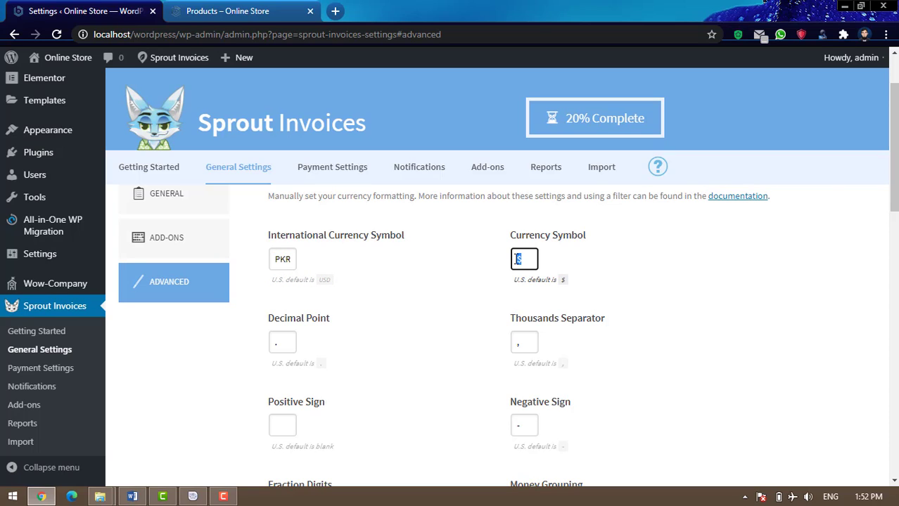
pyautogui.write('Rs')
# Save the PKR / Rs currency settings
pyautogui.scroll(-2, 608, 327)
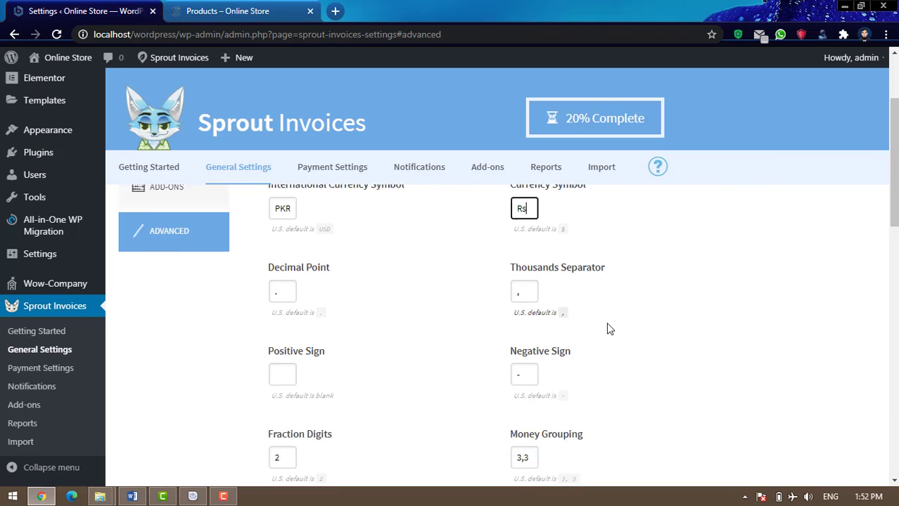
pyautogui.scroll(-2, 662, 341)
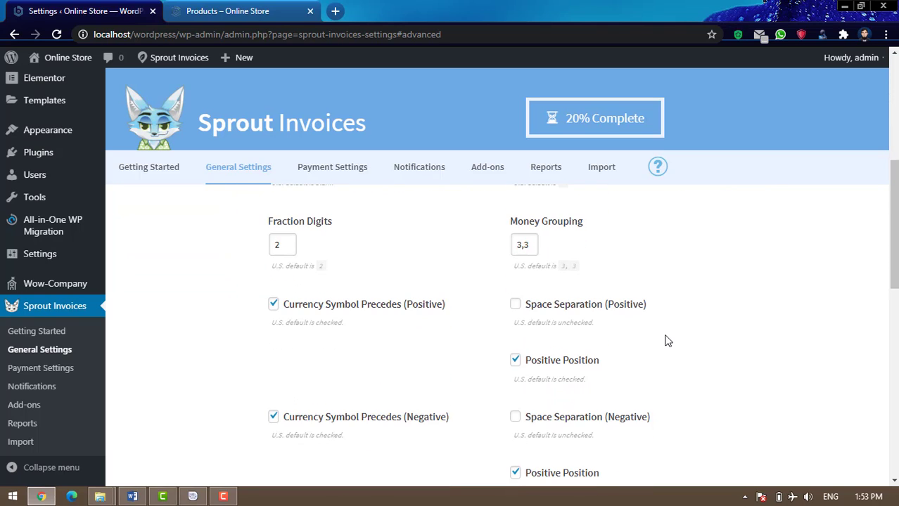
pyautogui.scroll(-6, 668, 340)
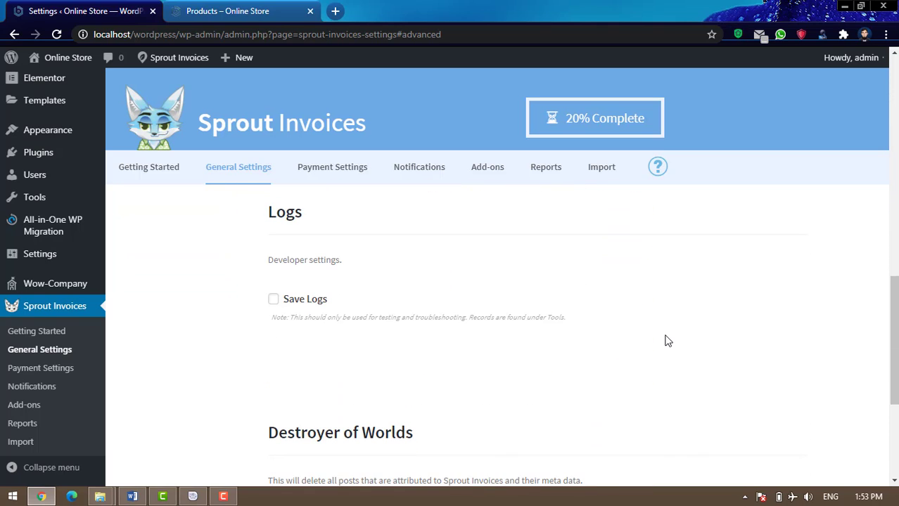
pyautogui.scroll(-3, 667, 340)
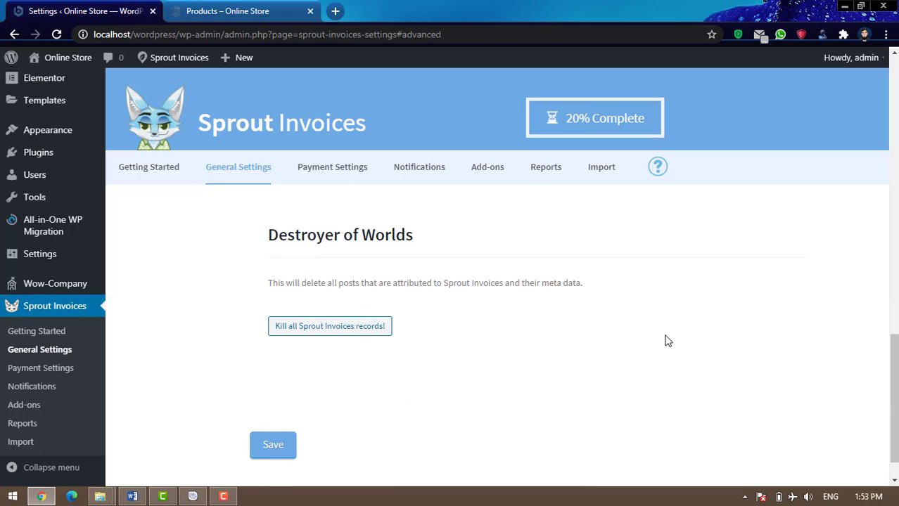
pyautogui.click(280, 447)
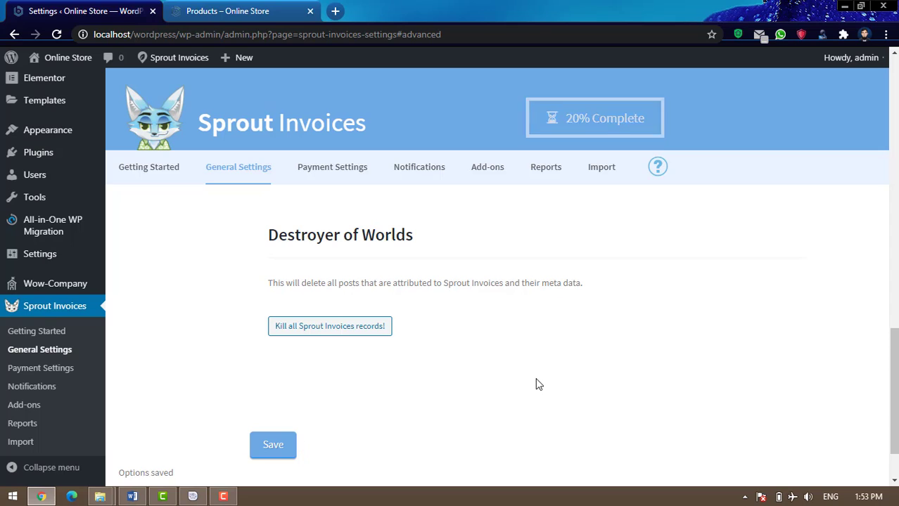
pyautogui.scroll(10, 537, 384)
pyautogui.scroll(2, 535, 382)
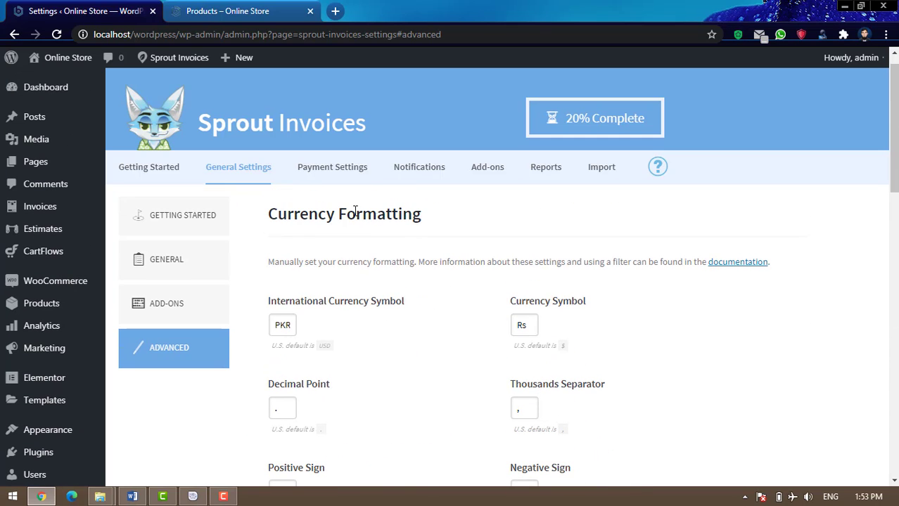
# Open Payment Settings and scroll through the processor list and PayPal section
pyautogui.click(334, 174)
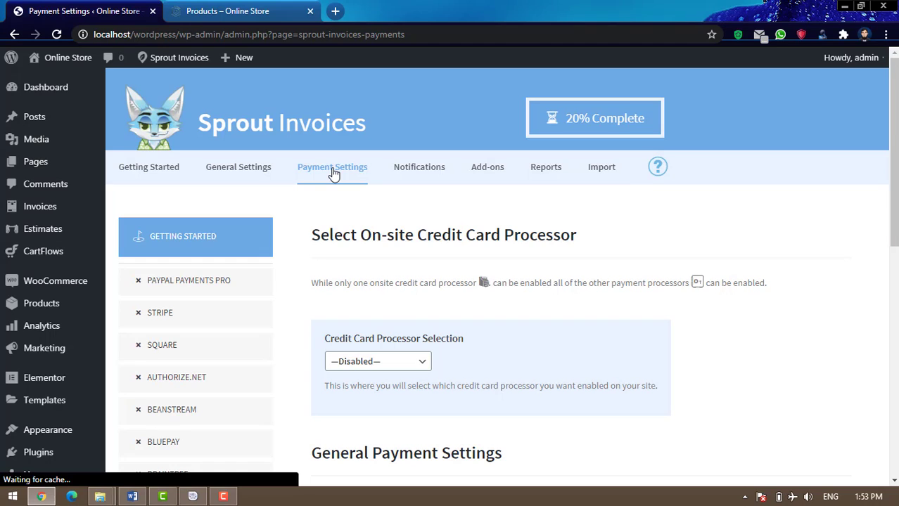
pyautogui.scroll(-4, 574, 352)
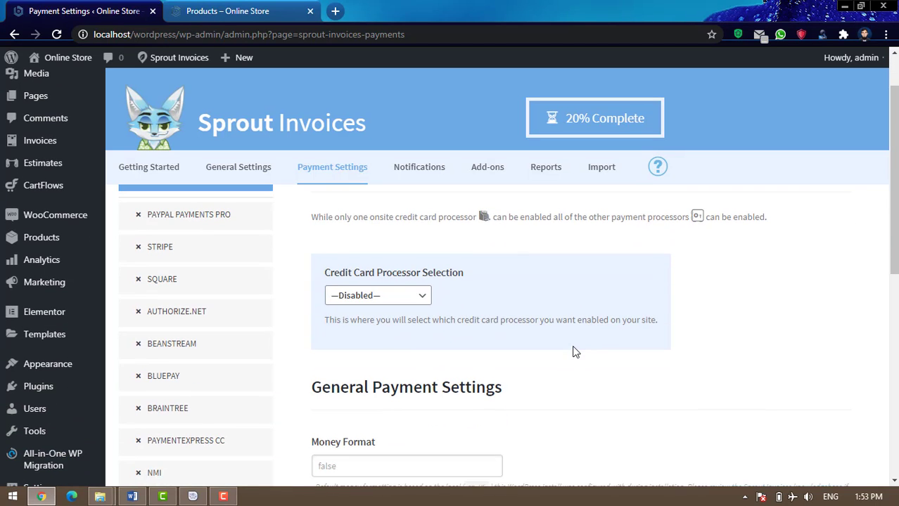
pyautogui.scroll(-2, 573, 351)
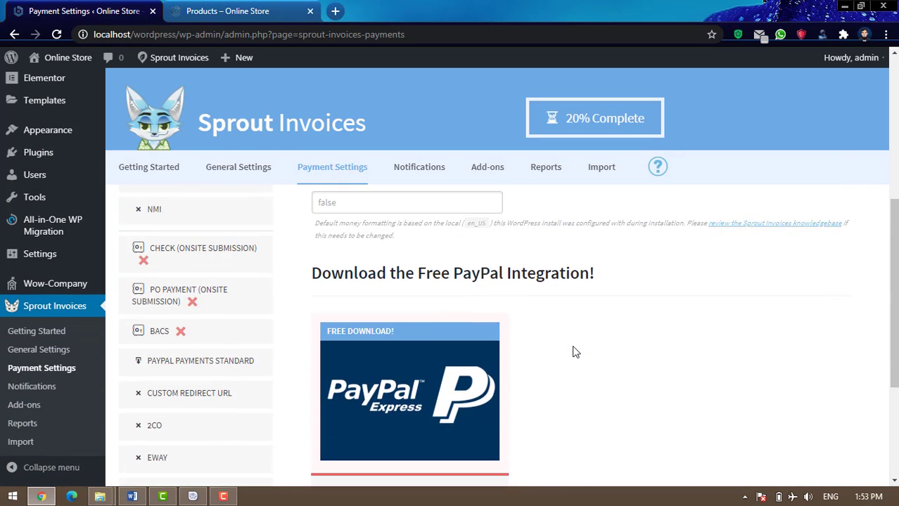
pyautogui.scroll(1, 573, 352)
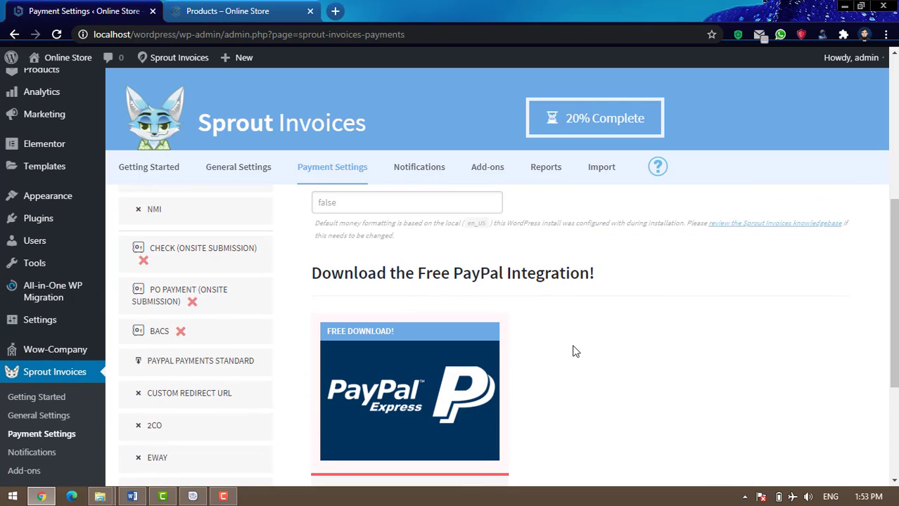
pyautogui.scroll(-2, 574, 351)
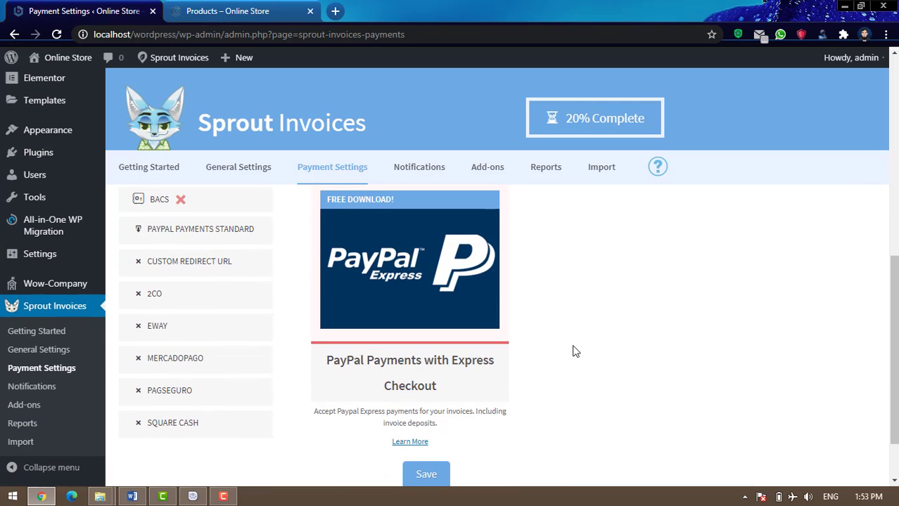
pyautogui.scroll(2, 574, 352)
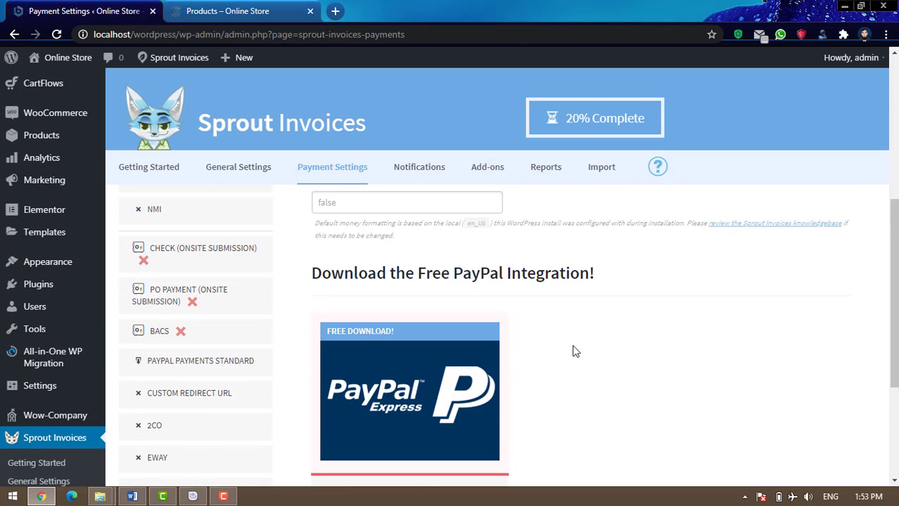
pyautogui.scroll(5, 573, 352)
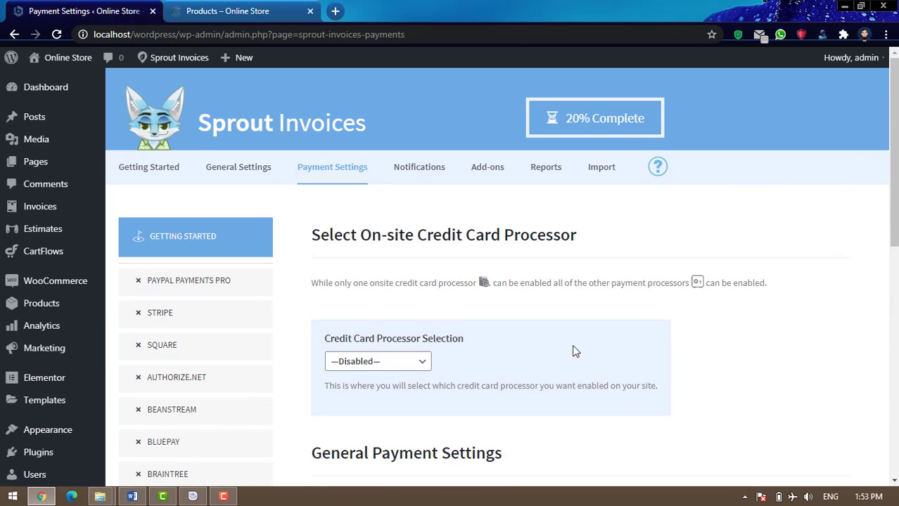
pyautogui.scroll(-1, 574, 352)
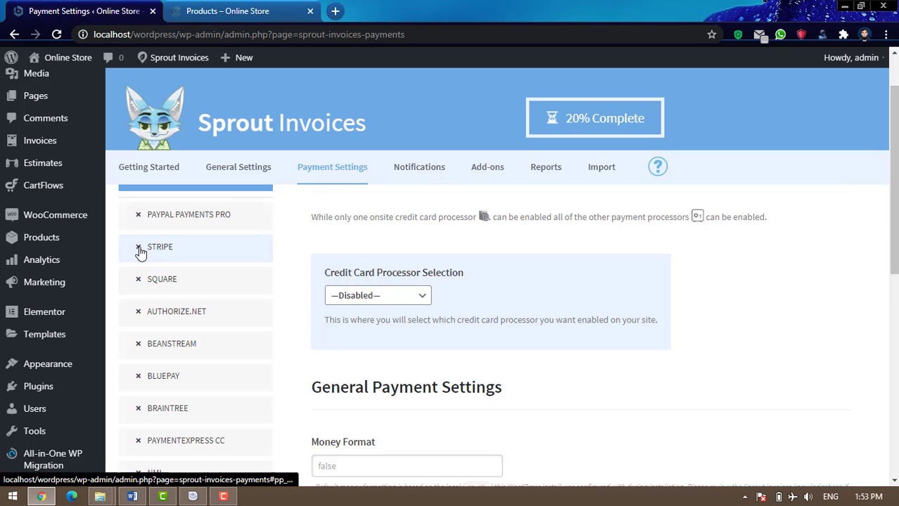
pyautogui.scroll(-1, 251, 284)
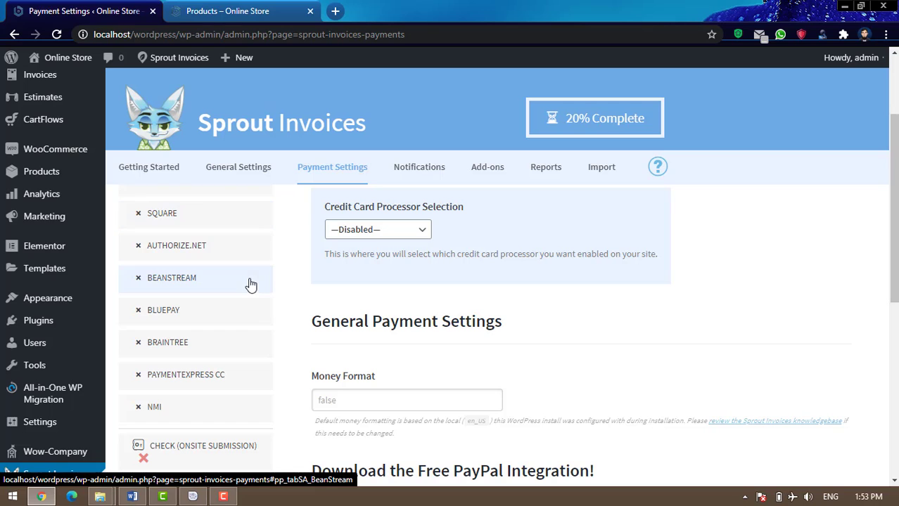
pyautogui.scroll(1, 606, 359)
pyautogui.scroll(1, 609, 364)
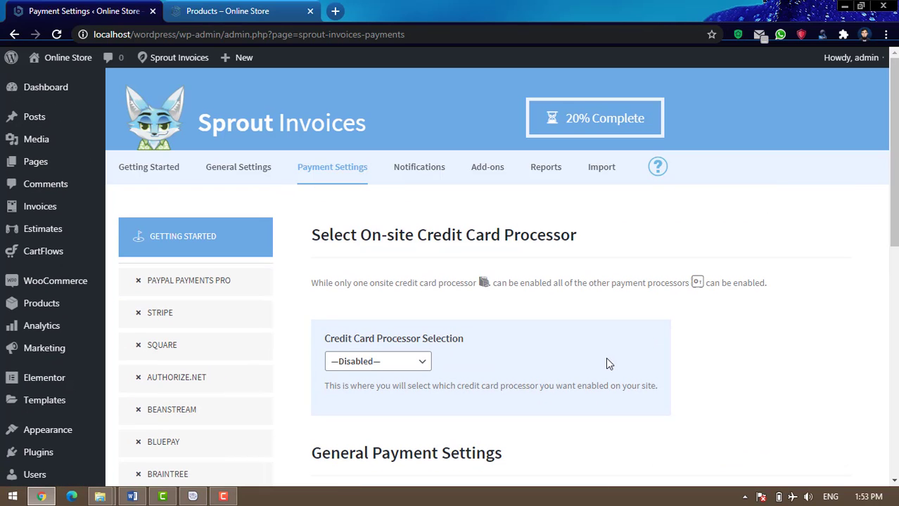
pyautogui.scroll(-8, 611, 307)
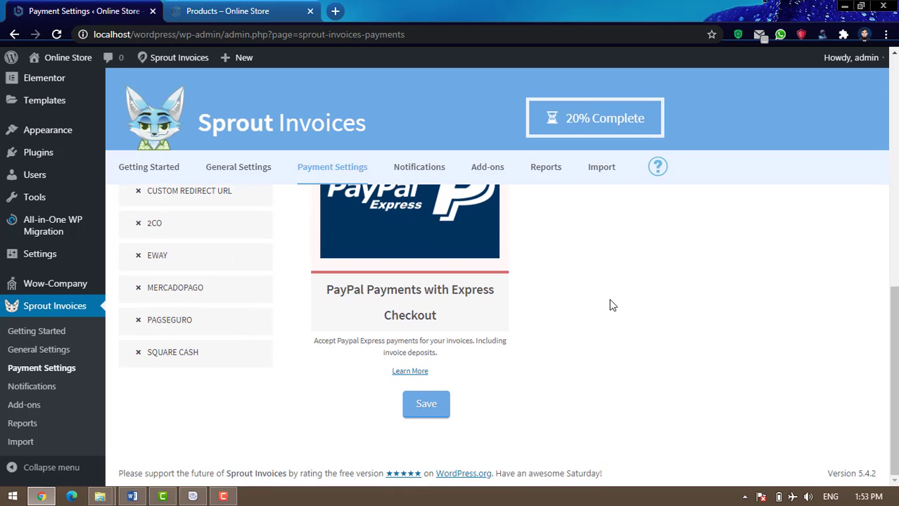
pyautogui.scroll(1, 611, 306)
pyautogui.scroll(3, 609, 300)
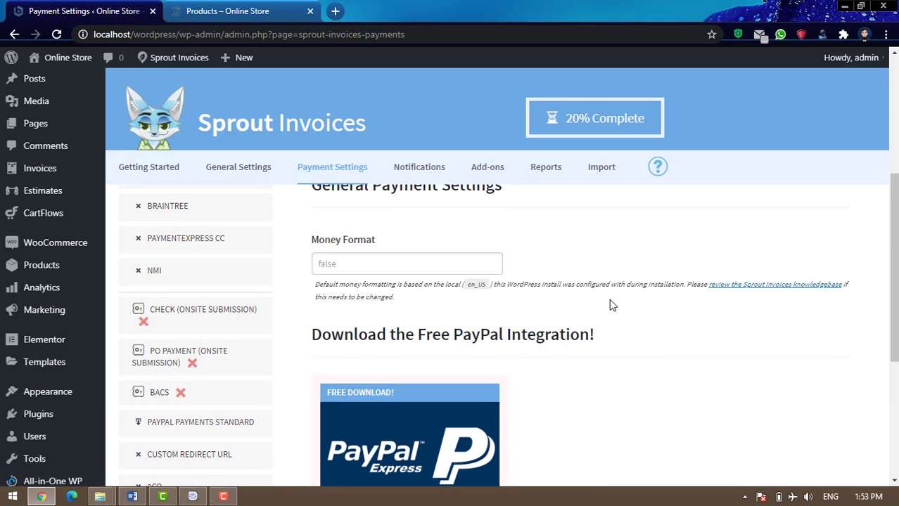
pyautogui.scroll(5, 609, 299)
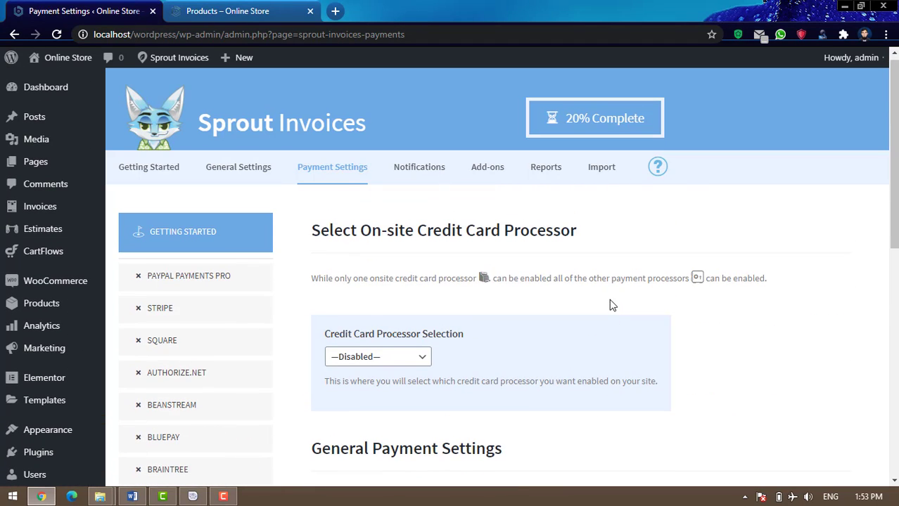
pyautogui.scroll(1, 611, 304)
# Look over the Notifications sender, email format and test settings, then return to Getting Started
pyautogui.click(415, 172)
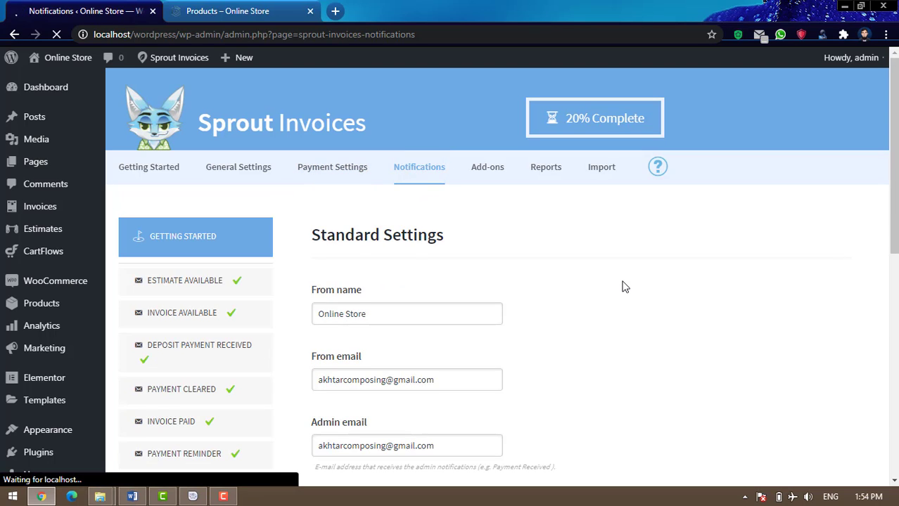
pyautogui.scroll(-1, 622, 286)
pyautogui.scroll(-3, 621, 286)
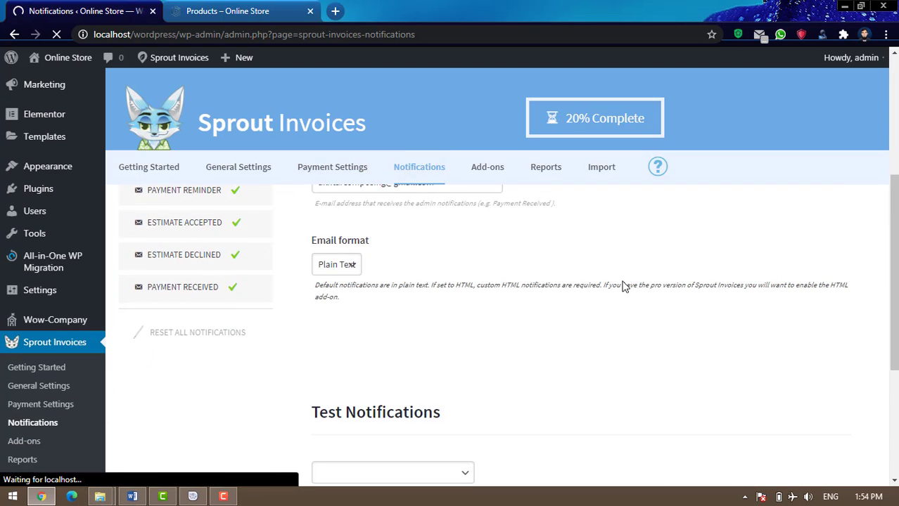
pyautogui.scroll(-3, 622, 282)
pyautogui.scroll(5, 623, 283)
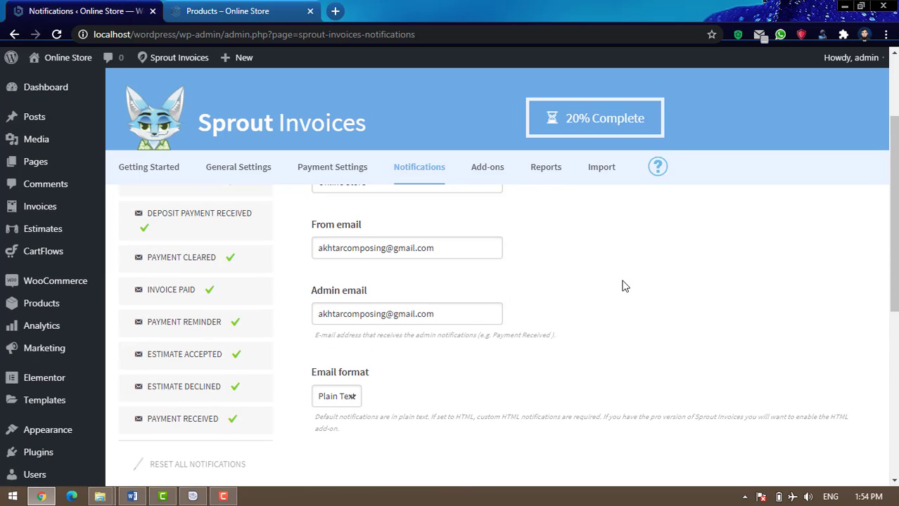
pyautogui.scroll(-5, 622, 285)
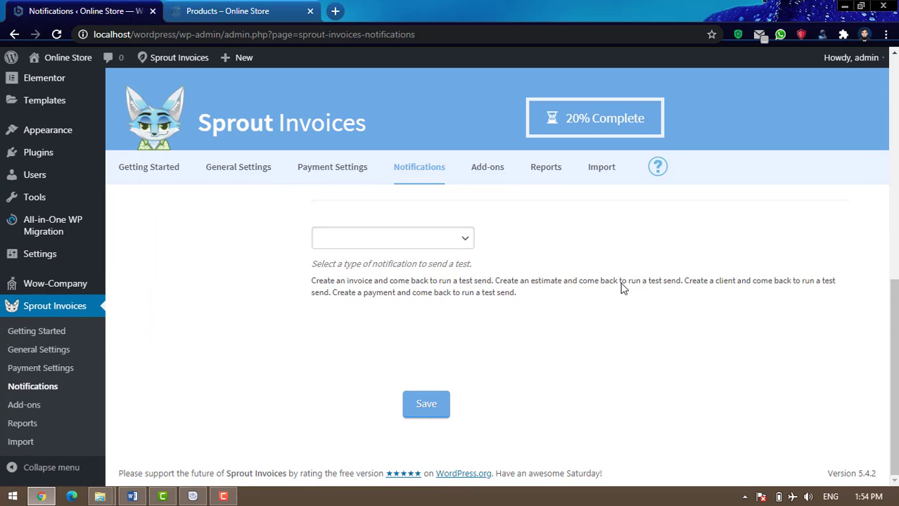
pyautogui.click(37, 332)
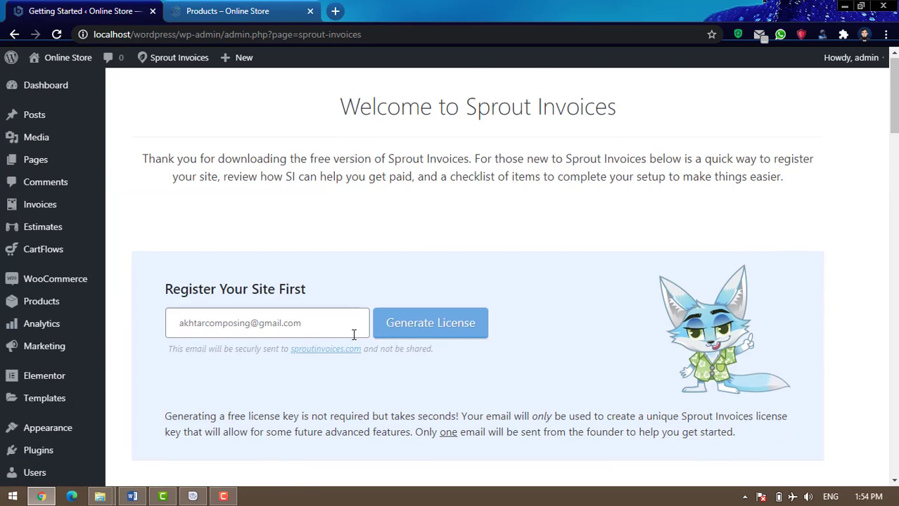
# Open the checklist's Create an Estimate link in a new tab and switch to draft #3237
pyautogui.scroll(-10, 353, 339)
pyautogui.scroll(-6, 355, 340)
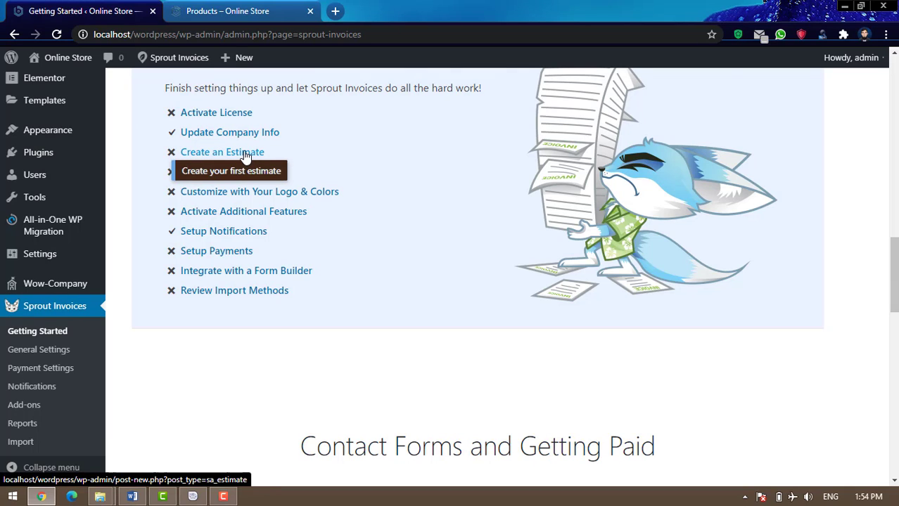
pyautogui.rightClick(246, 157)
pyautogui.click(267, 161)
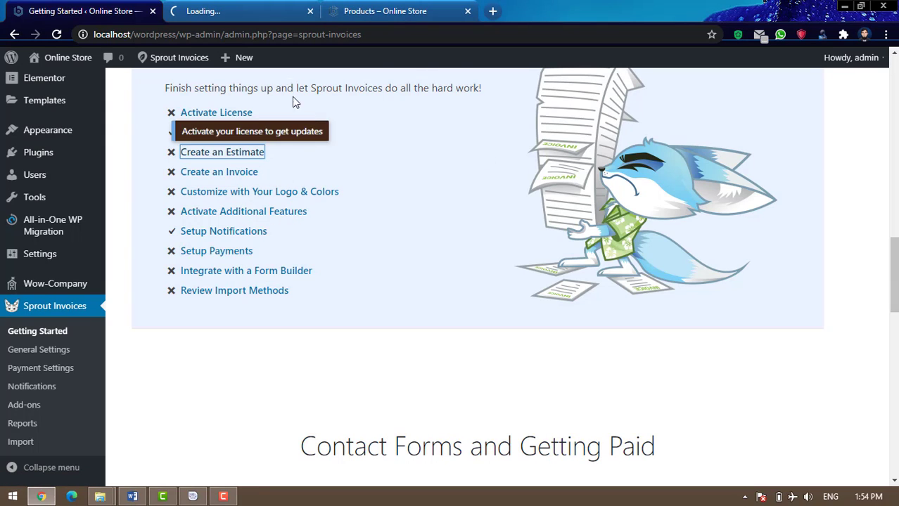
pyautogui.click(229, 13)
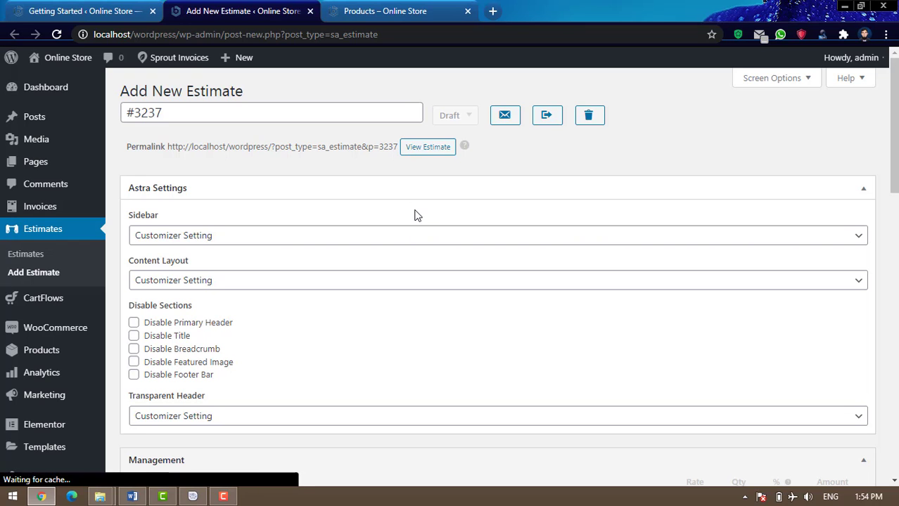
# Look over the draft estimate #3237 page, then return to the Getting Started checklist tab
pyautogui.scroll(-11, 416, 218)
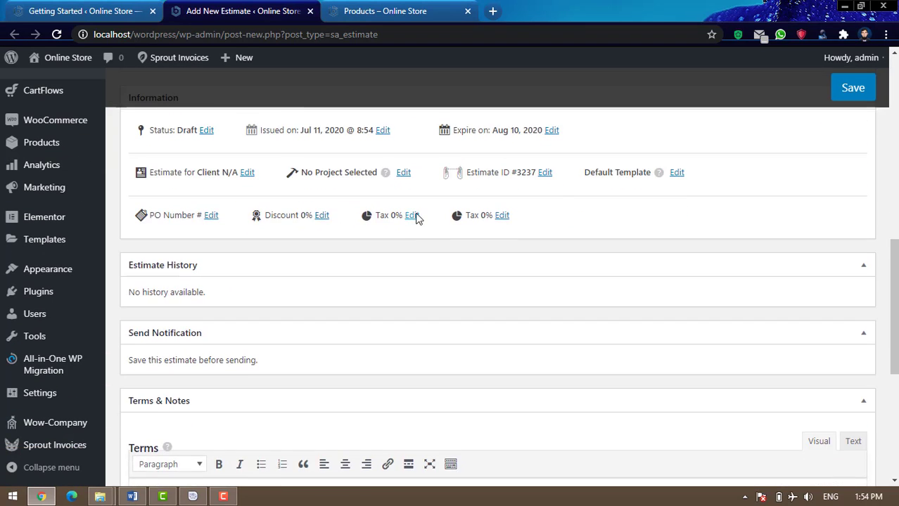
pyautogui.scroll(5, 493, 289)
pyautogui.scroll(7, 515, 297)
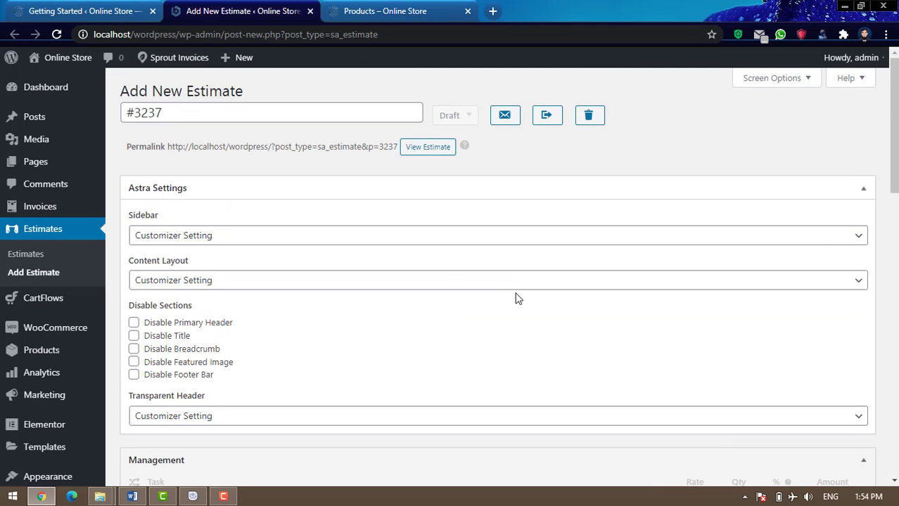
pyautogui.click(58, 8)
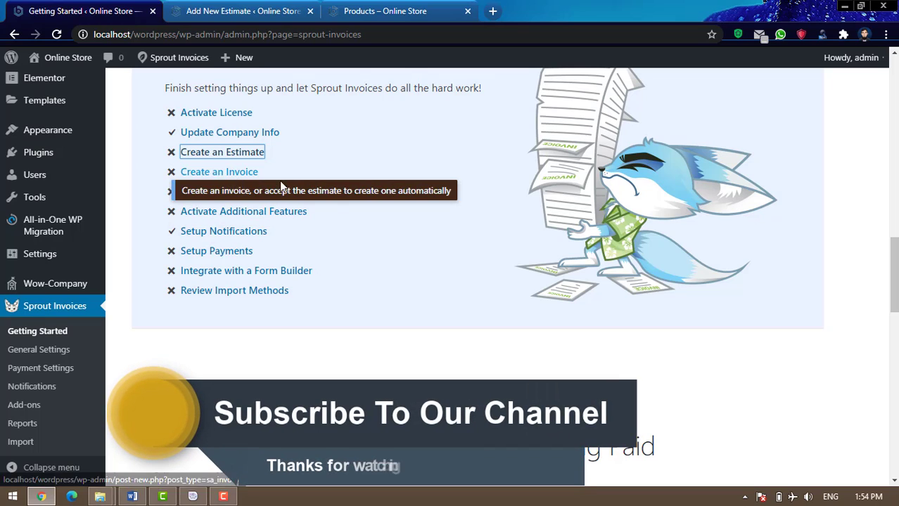
# Close the unsaved estimate tab and open Customize with Your Logo & Colors in a new tab
pyautogui.click(300, 10)
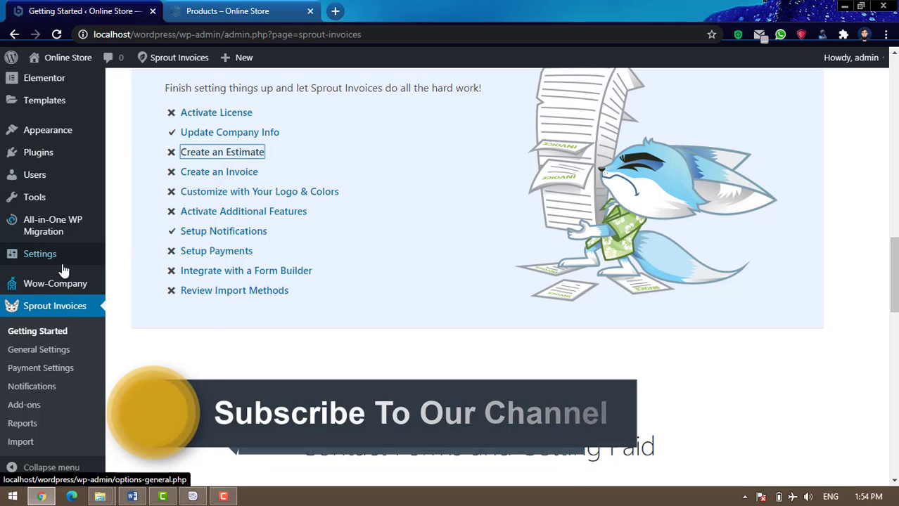
pyautogui.scroll(3, 76, 195)
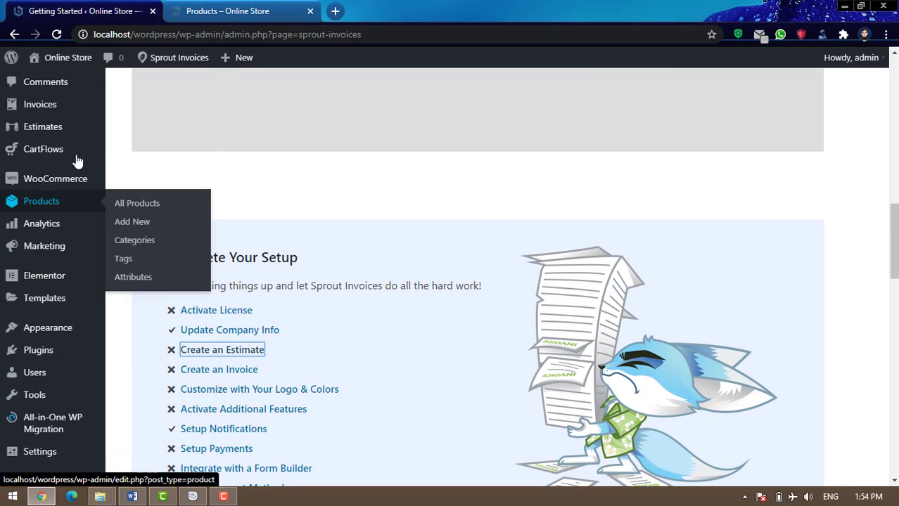
pyautogui.moveTo(43, 132)
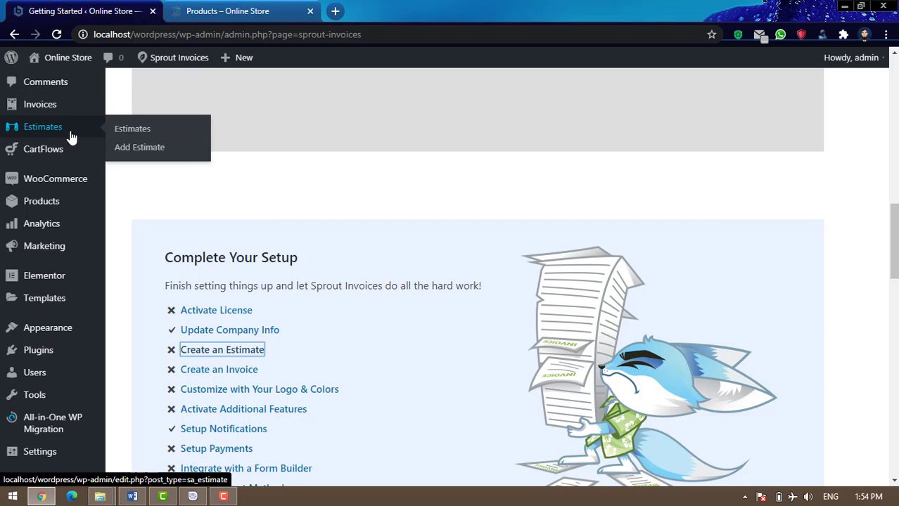
pyautogui.scroll(-3, 413, 282)
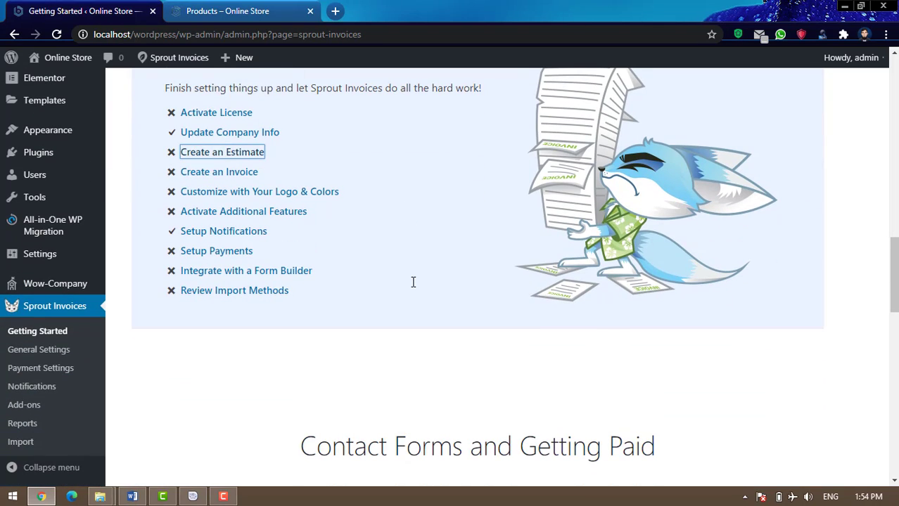
pyautogui.rightClick(259, 197)
pyautogui.click(278, 199)
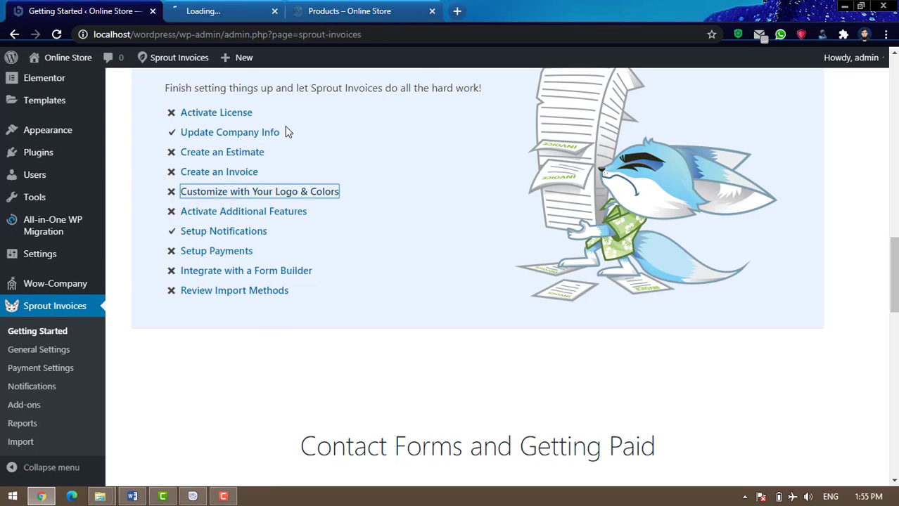
# Switch to the Settings tab and scroll down through the company info and template settings
pyautogui.click(206, 8)
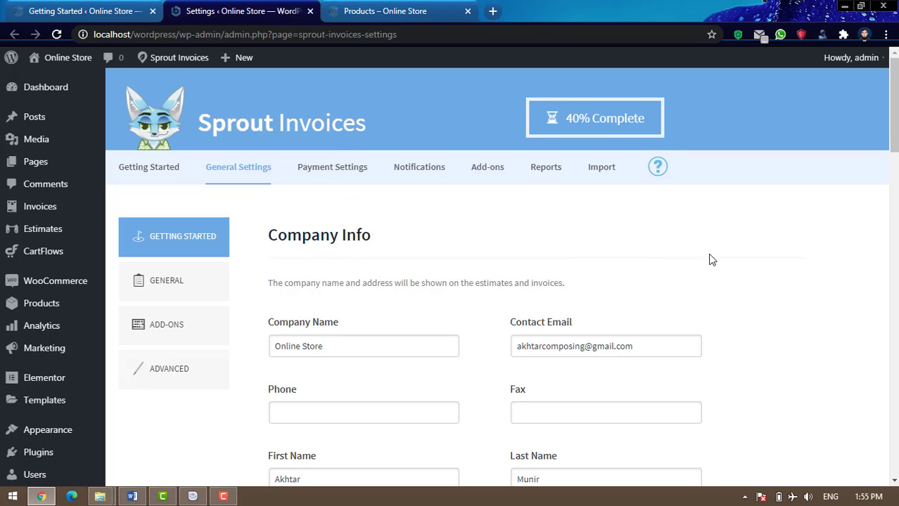
pyautogui.scroll(-2, 710, 259)
pyautogui.scroll(-4, 711, 259)
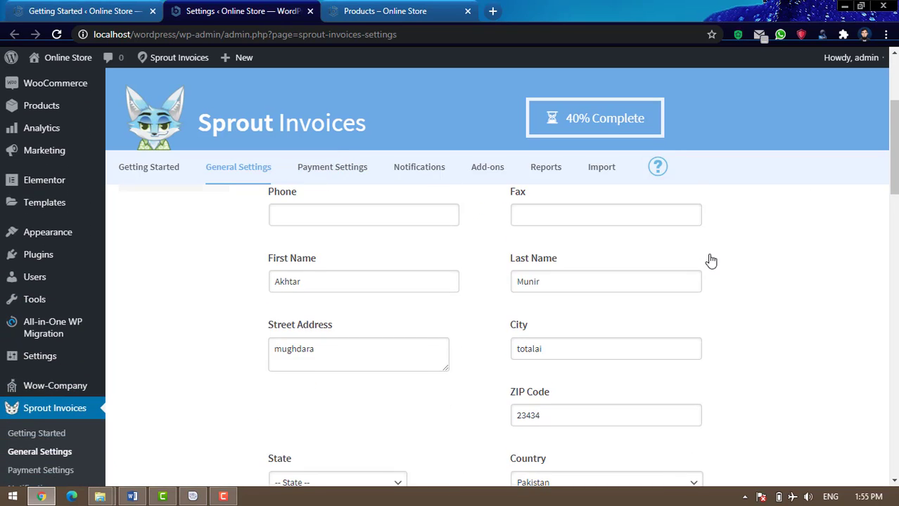
pyautogui.scroll(-6, 711, 259)
pyautogui.scroll(-8, 711, 261)
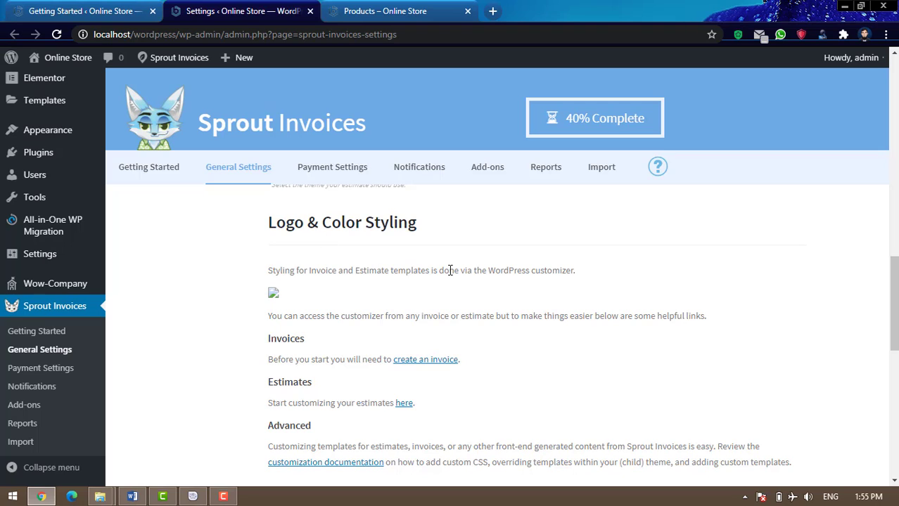
pyautogui.scroll(-3, 450, 270)
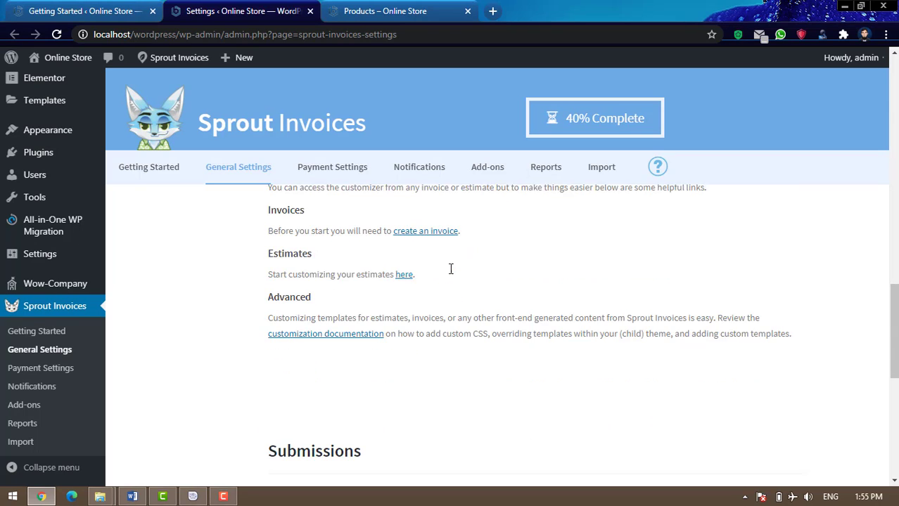
pyautogui.scroll(-5, 450, 269)
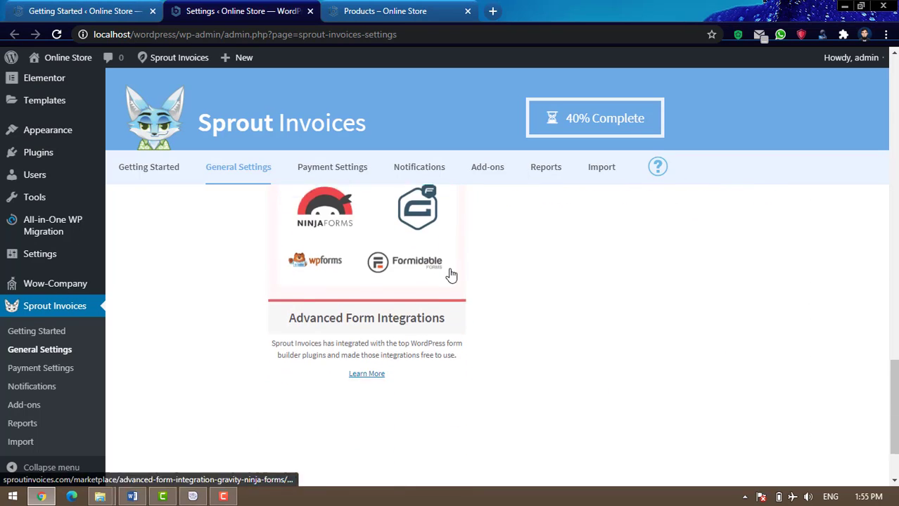
pyautogui.scroll(-2, 451, 275)
# Scroll back over logo styling and form integrations, then close the General Settings tab
pyautogui.scroll(3, 563, 283)
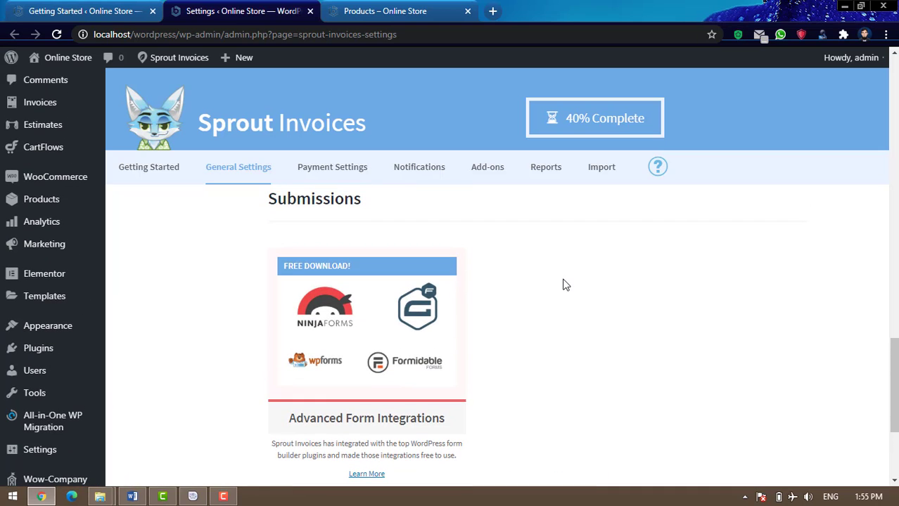
pyautogui.scroll(5, 563, 284)
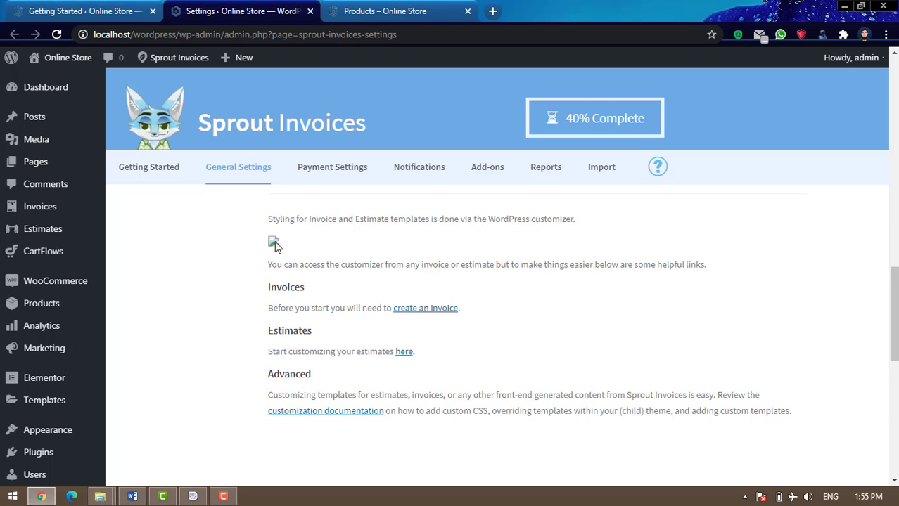
pyautogui.scroll(4, 457, 320)
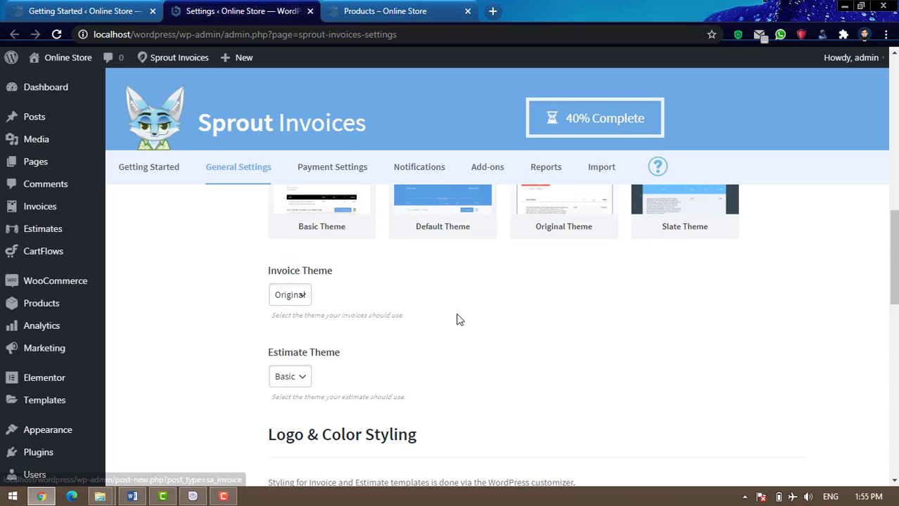
pyautogui.scroll(3, 458, 320)
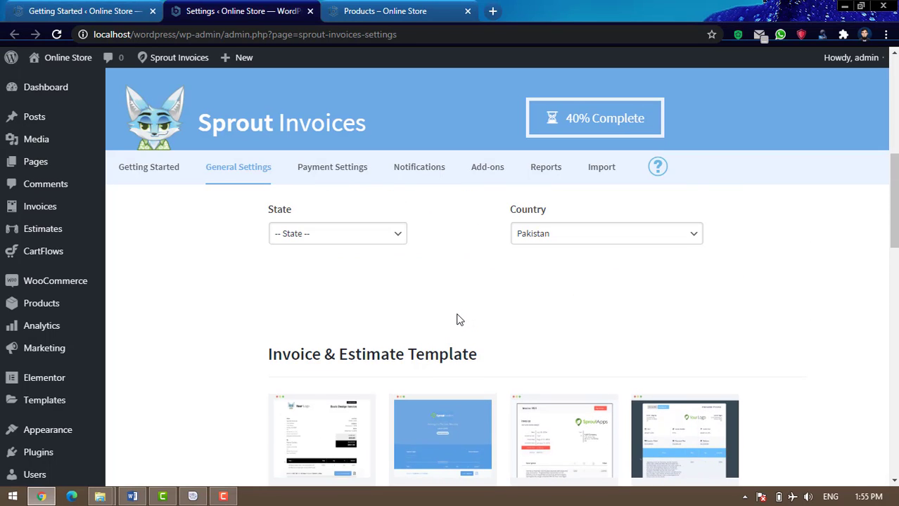
pyautogui.scroll(2, 457, 320)
pyautogui.scroll(4, 457, 320)
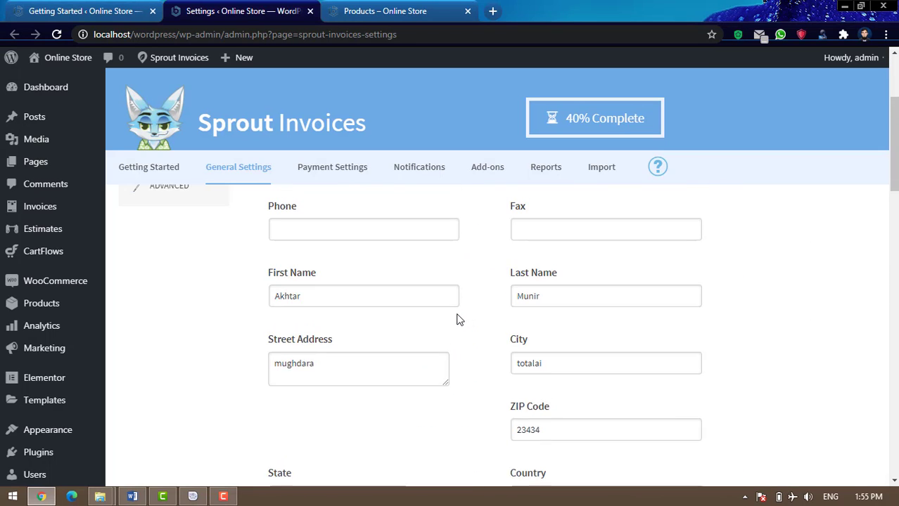
pyautogui.scroll(1, 457, 320)
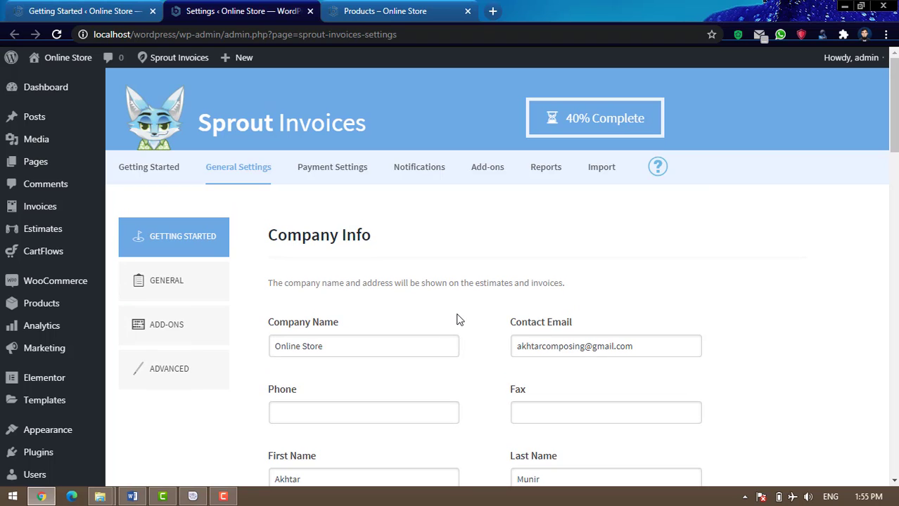
pyautogui.scroll(-15, 458, 319)
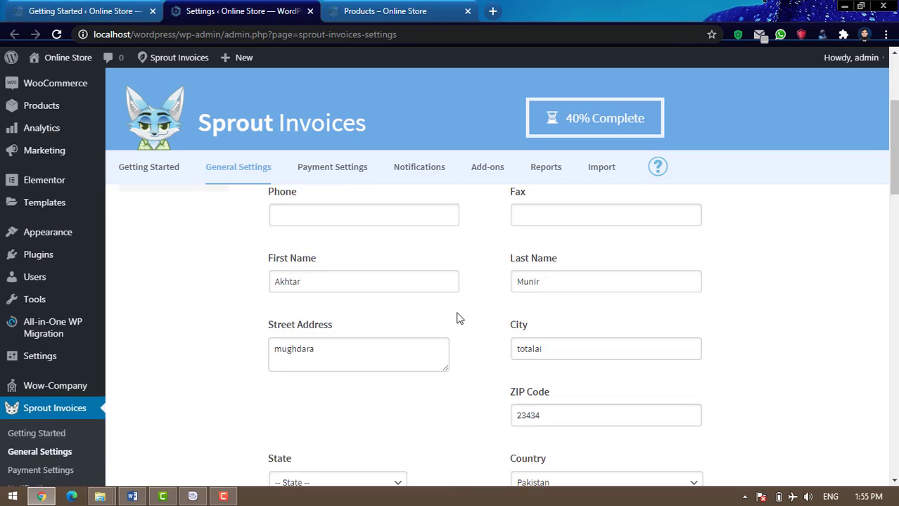
pyautogui.scroll(-3, 458, 319)
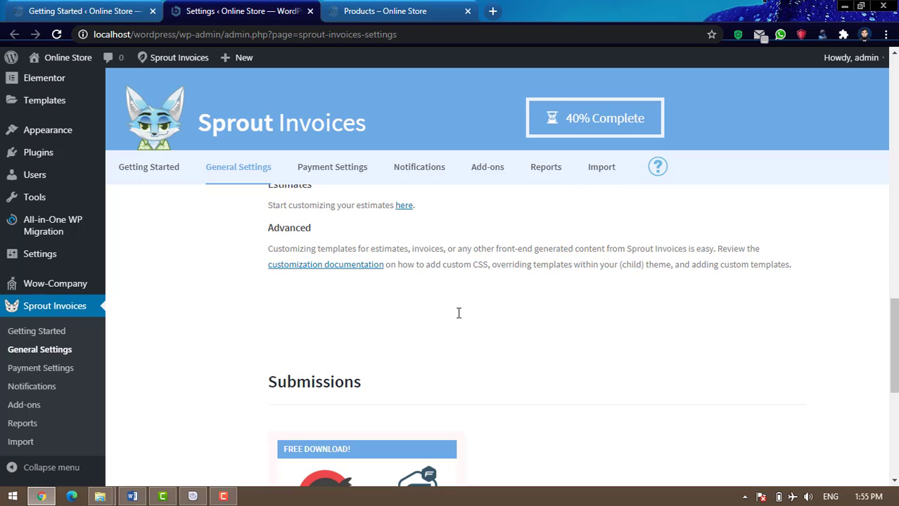
pyautogui.scroll(-6, 457, 318)
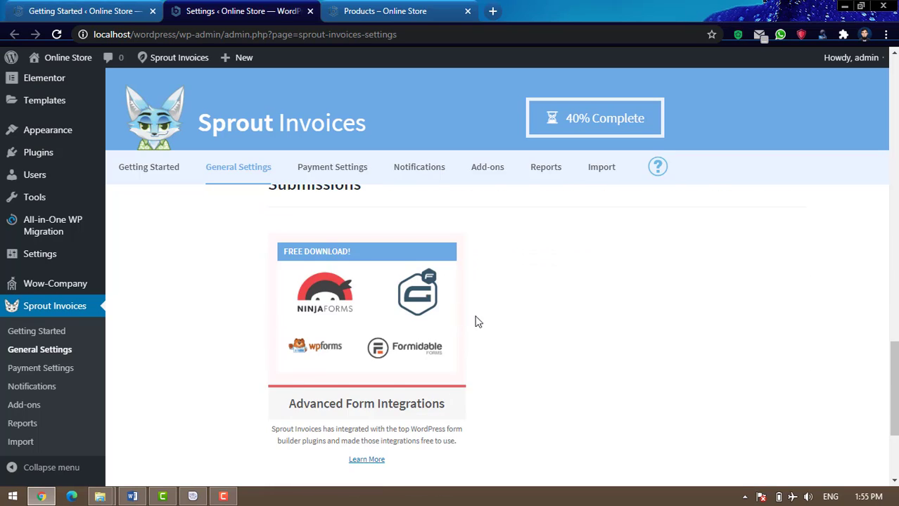
pyautogui.scroll(2, 511, 327)
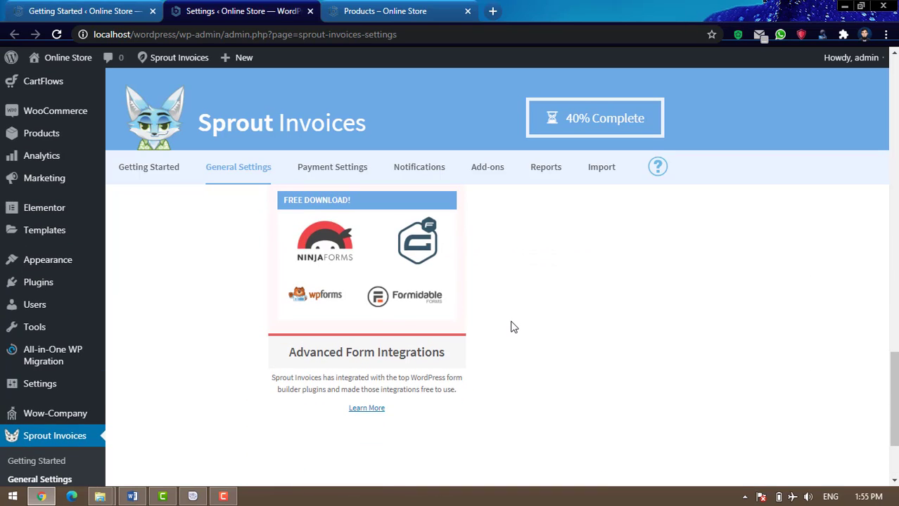
pyautogui.click(310, 10)
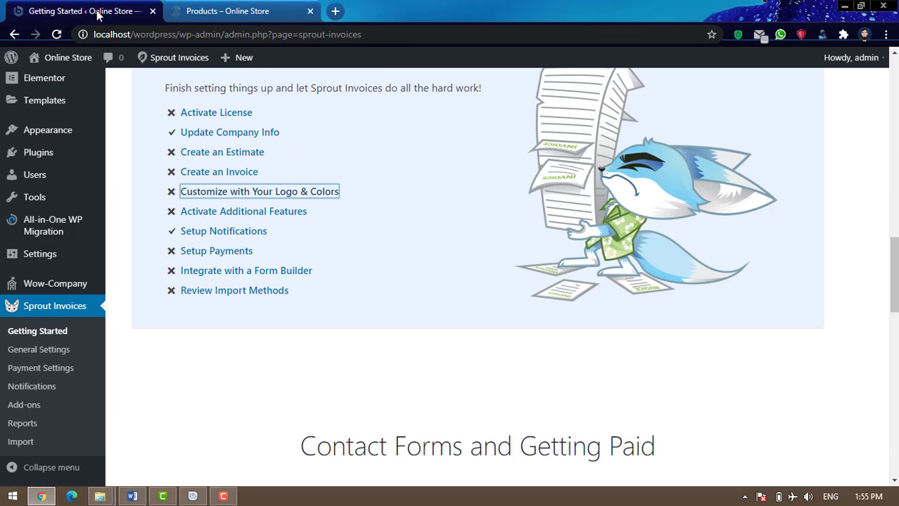
pyautogui.rightClick(247, 216)
pyautogui.click(295, 224)
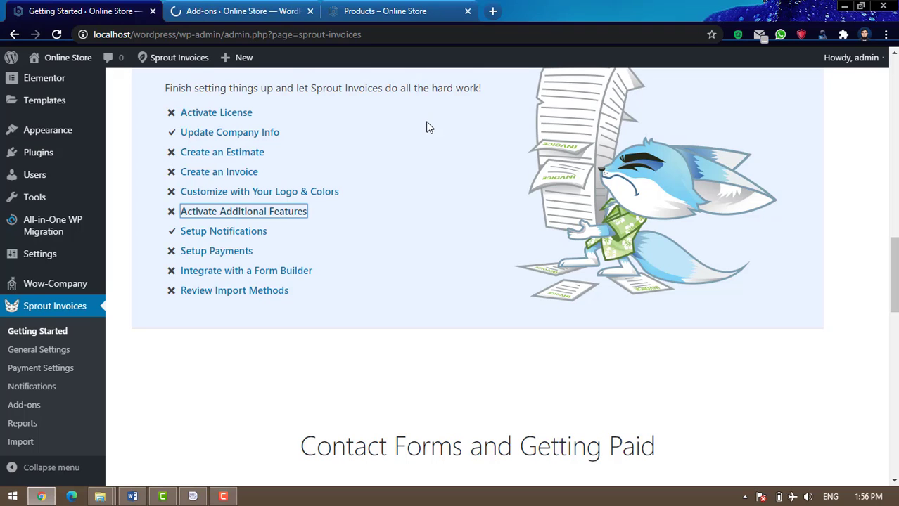
pyautogui.click(267, 11)
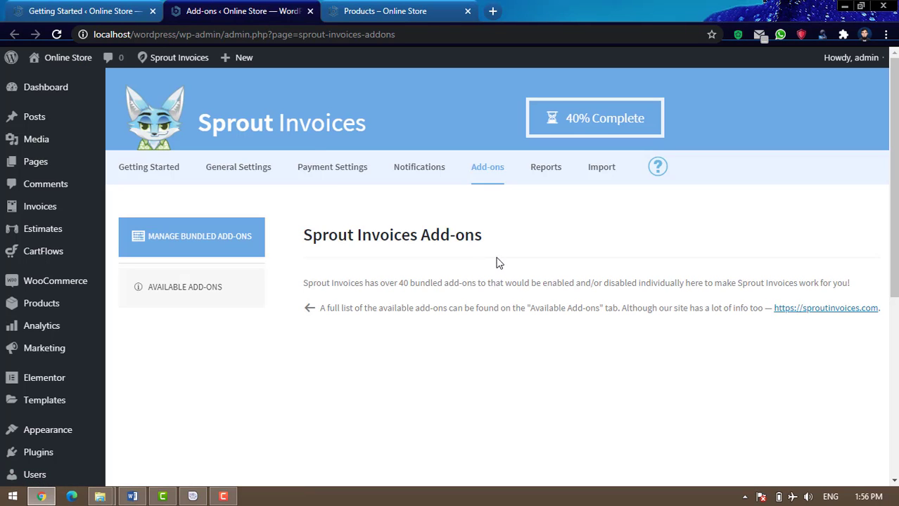
pyautogui.scroll(-3, 503, 263)
pyautogui.scroll(3, 503, 261)
pyautogui.click(311, 11)
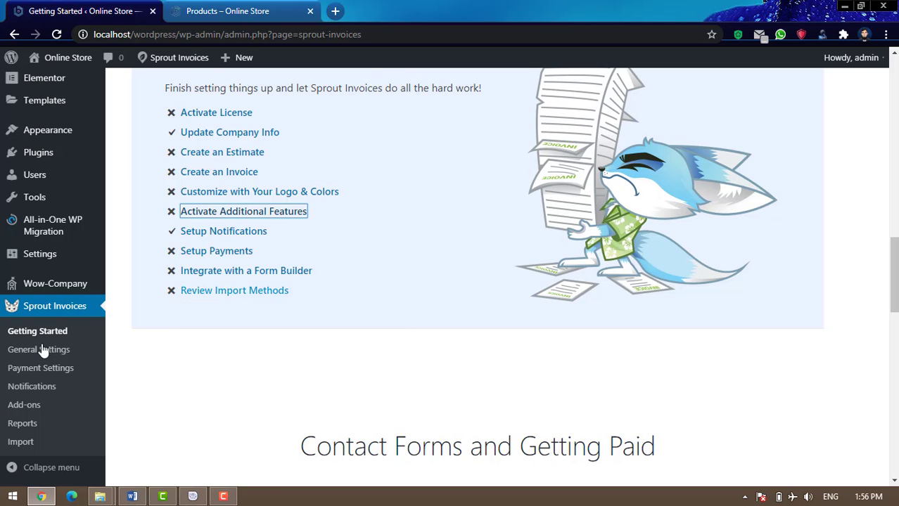
pyautogui.scroll(-2, 73, 380)
pyautogui.scroll(1, 72, 377)
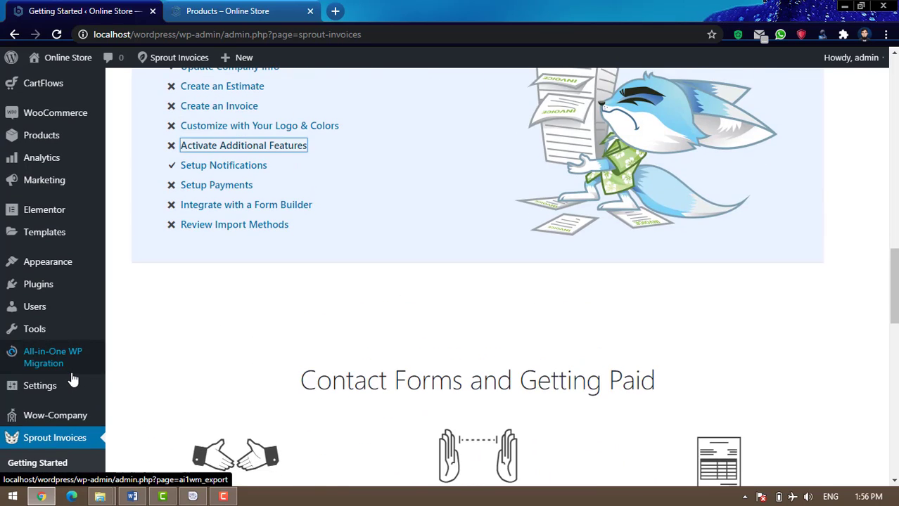
pyautogui.scroll(-3, 73, 378)
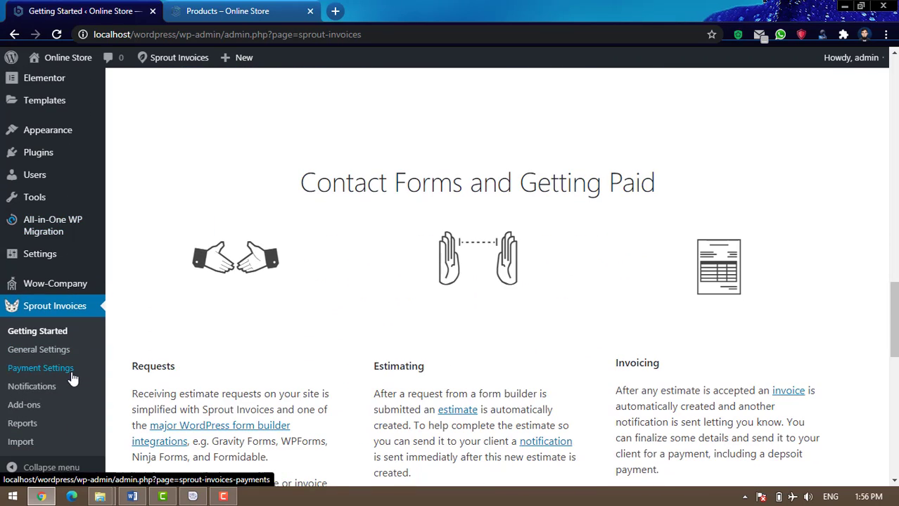
pyautogui.click(23, 424)
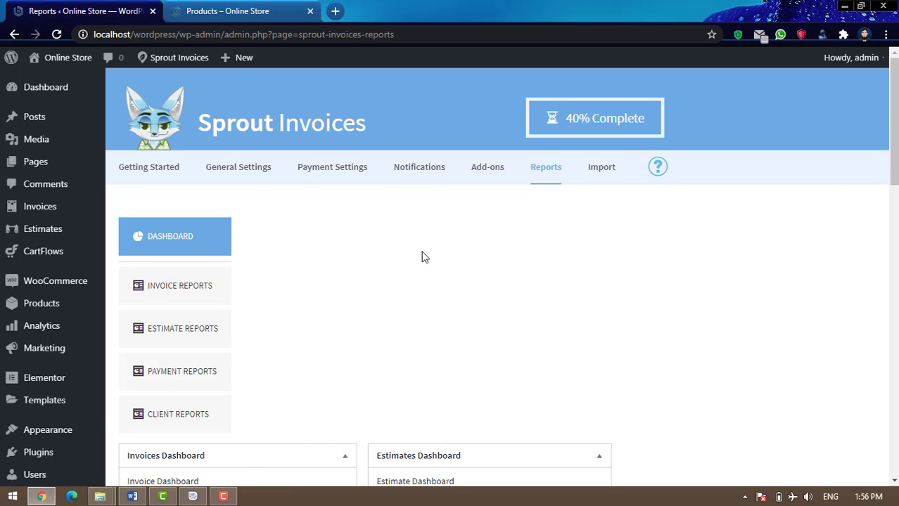
pyautogui.scroll(-3, 422, 257)
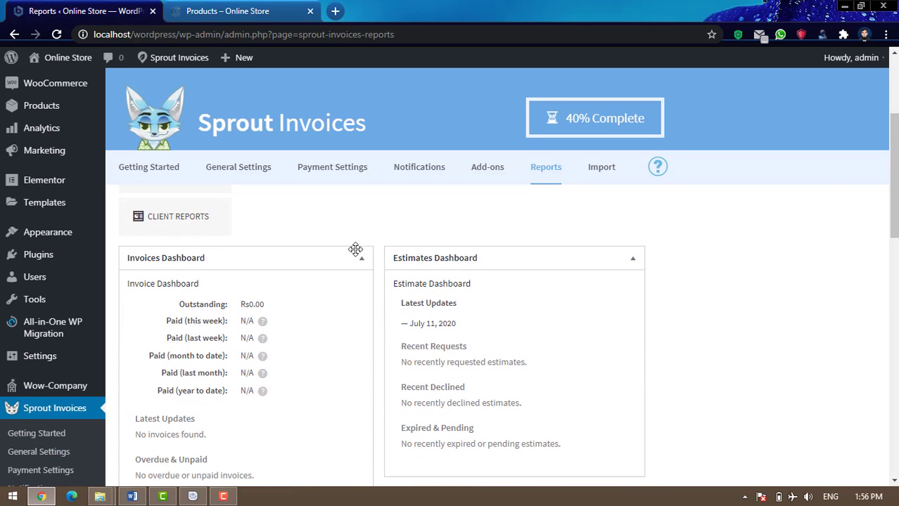
pyautogui.scroll(-2, 465, 294)
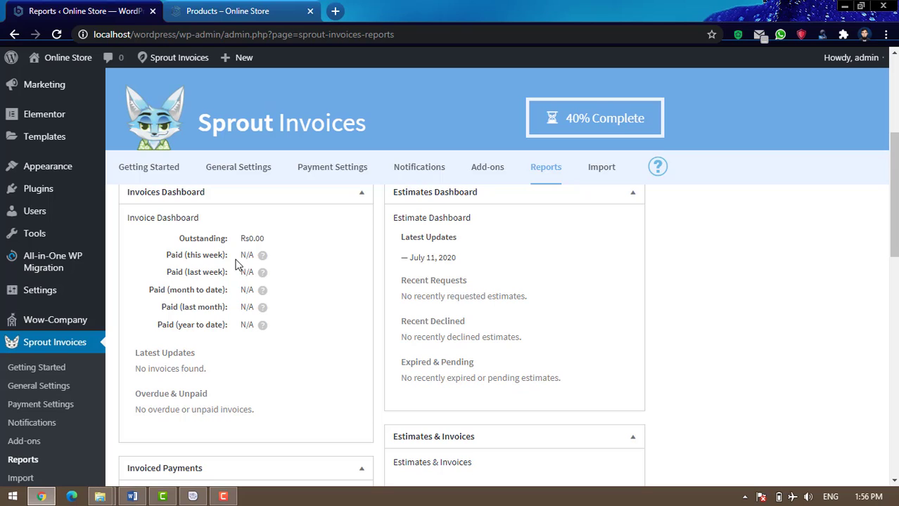
pyautogui.scroll(-4, 364, 304)
pyautogui.scroll(-6, 412, 305)
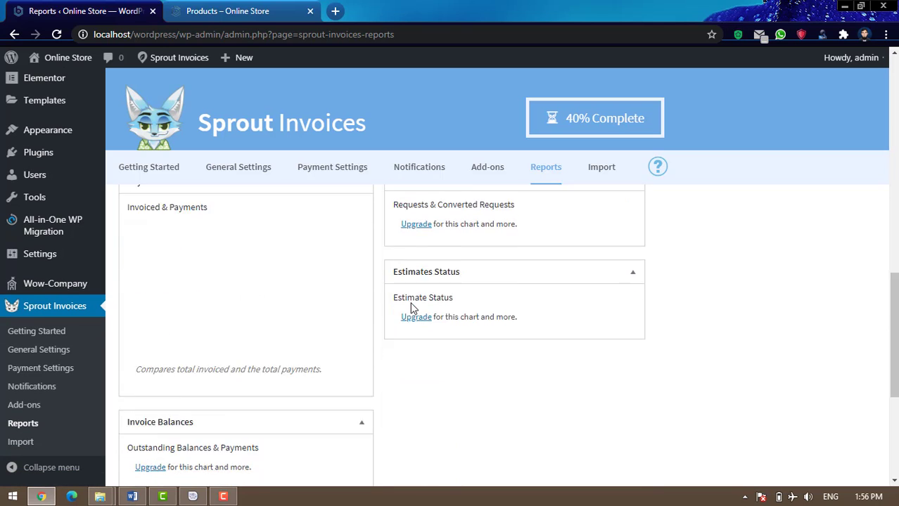
pyautogui.scroll(12, 407, 321)
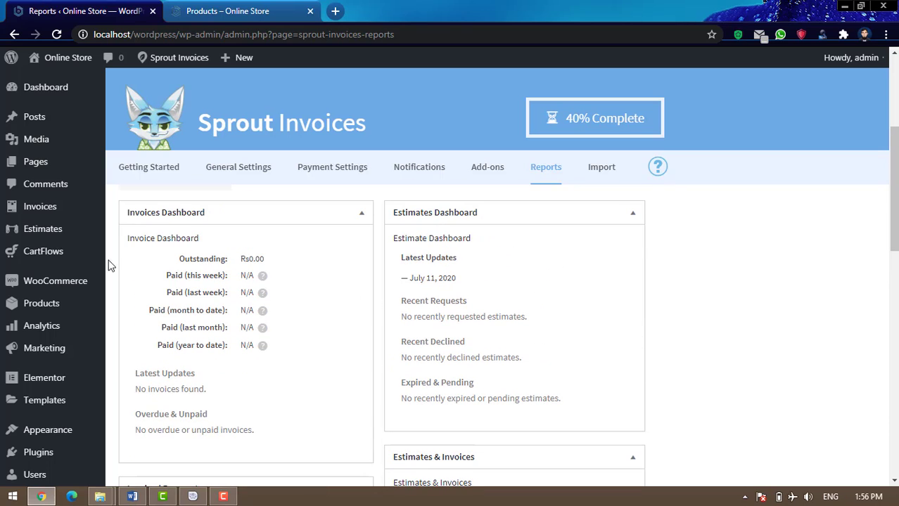
pyautogui.moveTo(39, 215)
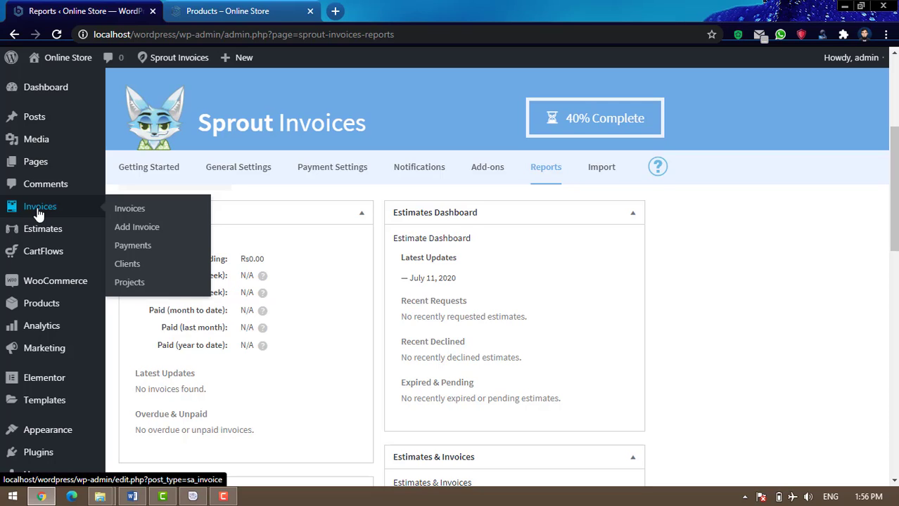
# Trash the untitled draft estimate 3237 from the Estimates list using Bulk Actions > Move to Trash
pyautogui.click(45, 233)
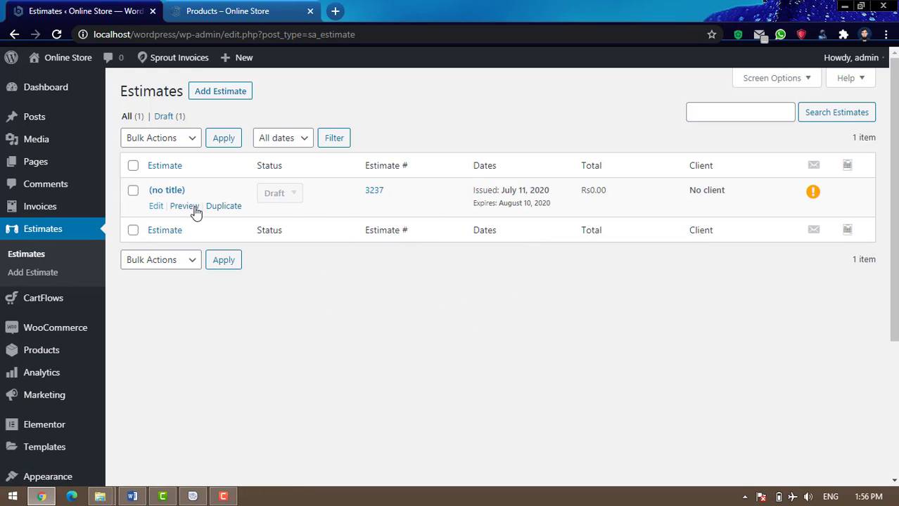
pyautogui.click(133, 192)
pyautogui.click(166, 138)
pyautogui.click(166, 169)
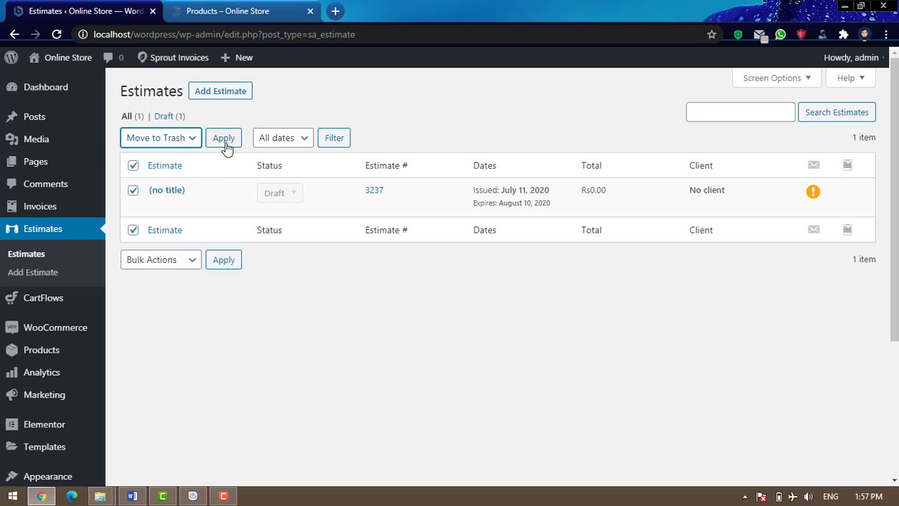
pyautogui.click(224, 139)
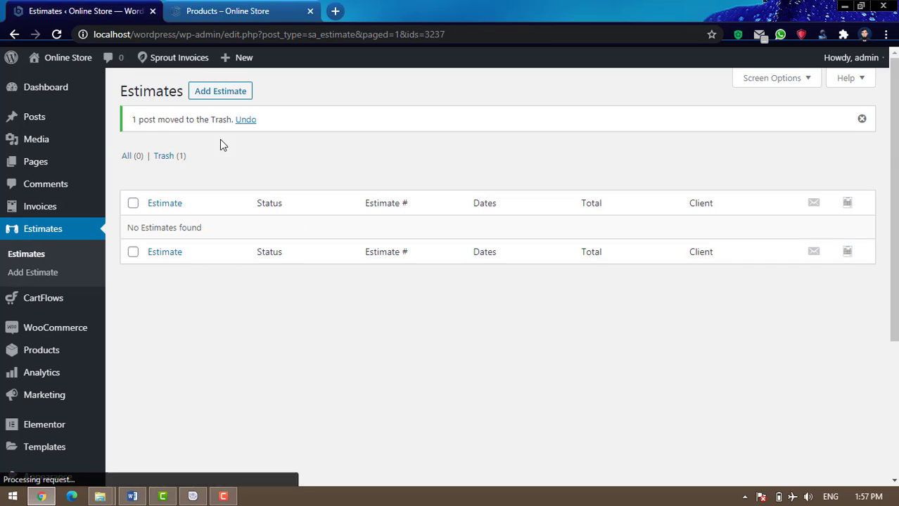
# Start a new estimate titled #3238 and check its Draft status options without changing them
pyautogui.click(229, 99)
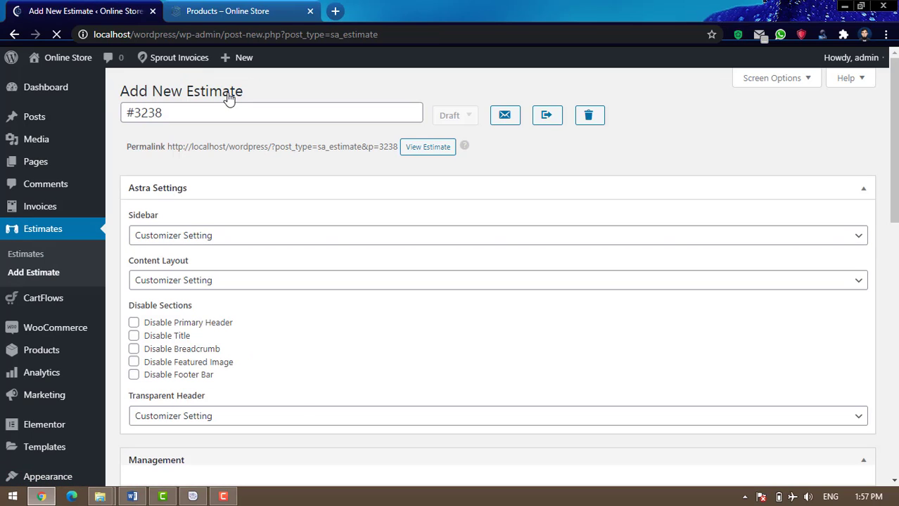
pyautogui.click(187, 115)
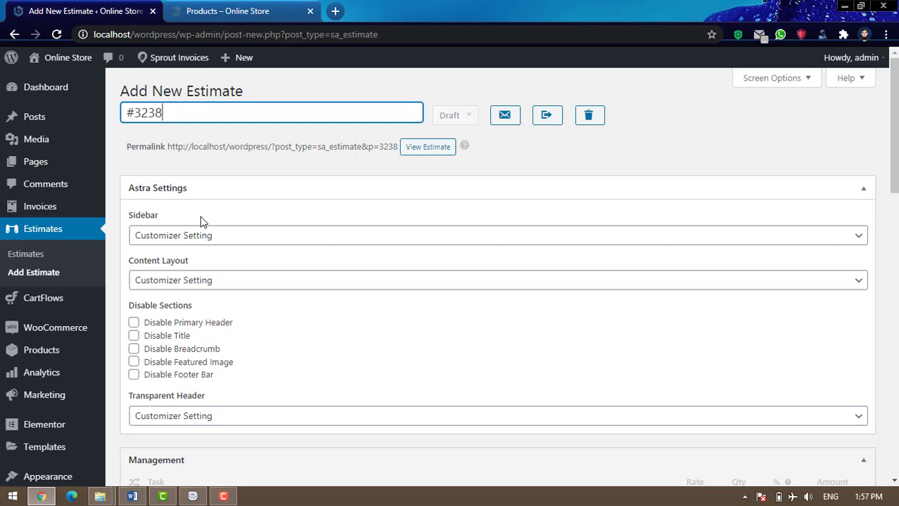
pyautogui.click(470, 118)
pyautogui.click(469, 118)
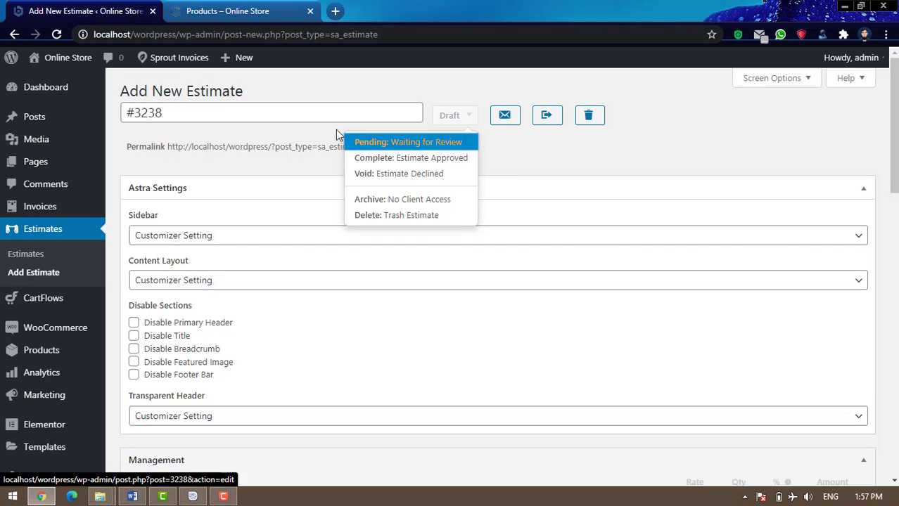
pyautogui.click(315, 129)
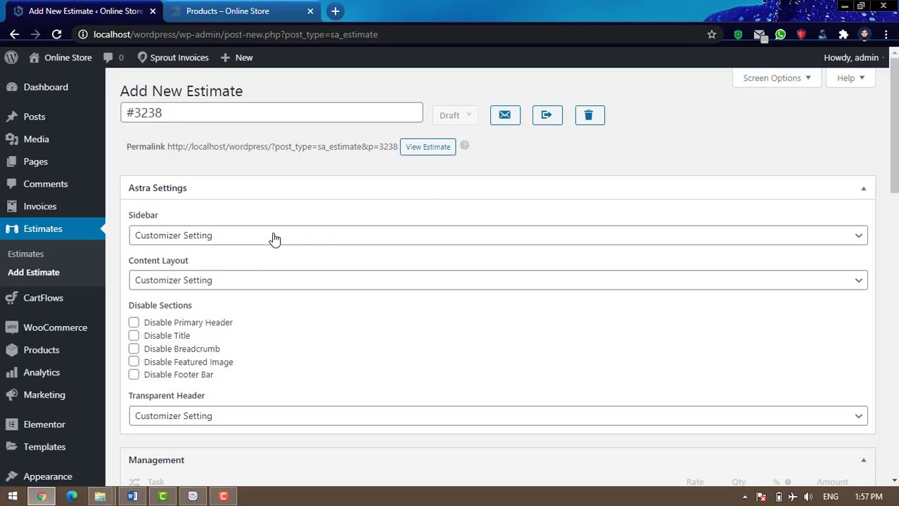
# Review the Sidebar layout choices, keeping Customizer Setting
pyautogui.click(327, 242)
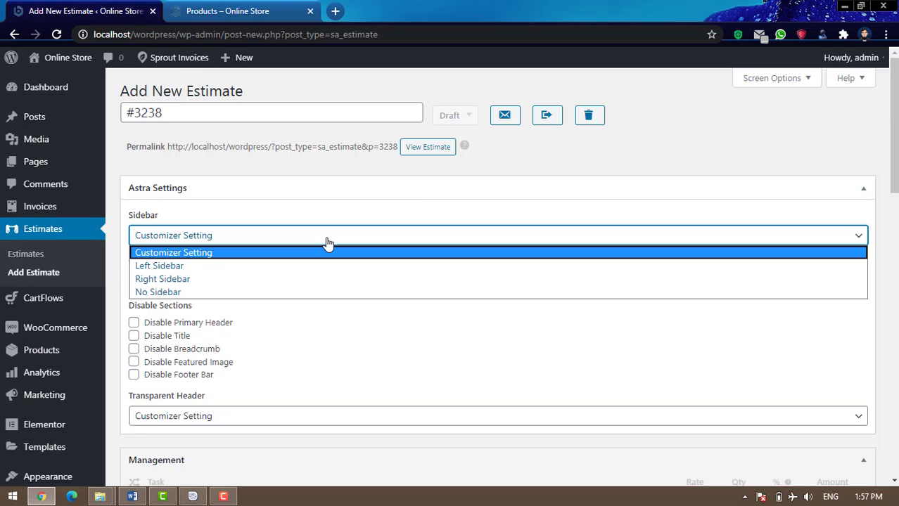
pyautogui.click(326, 242)
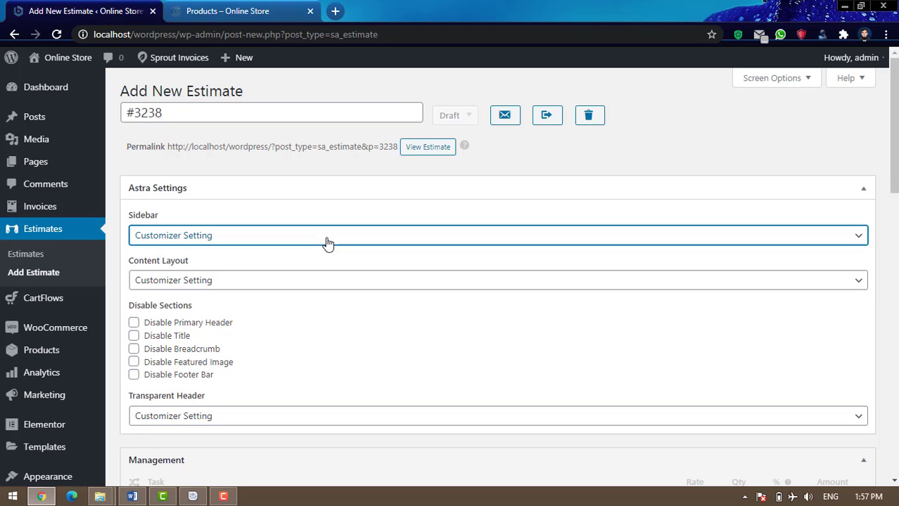
pyautogui.scroll(-1, 327, 242)
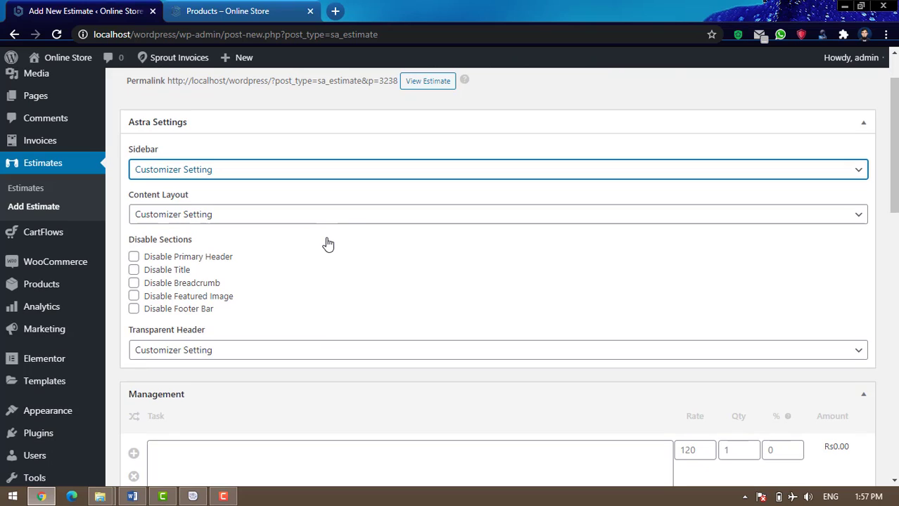
pyautogui.scroll(1, 460, 271)
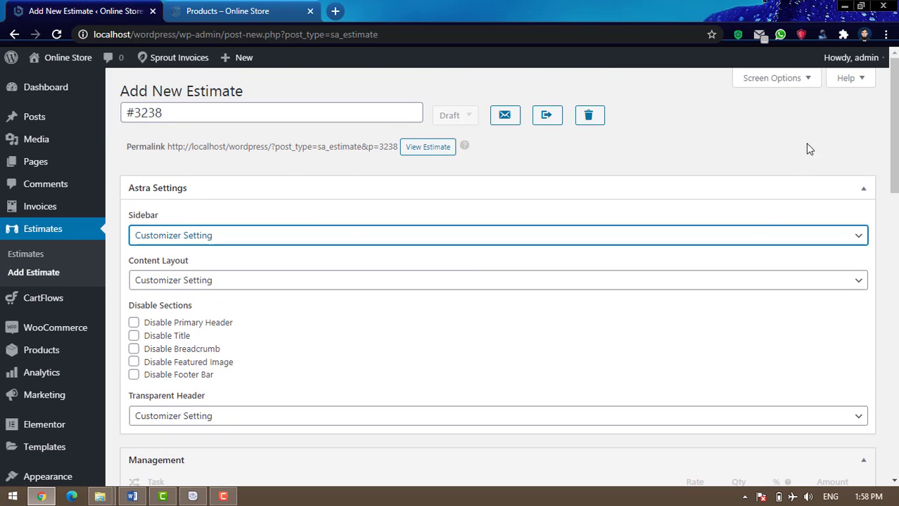
# Hide the Astra Settings box via Screen Options
pyautogui.click(773, 78)
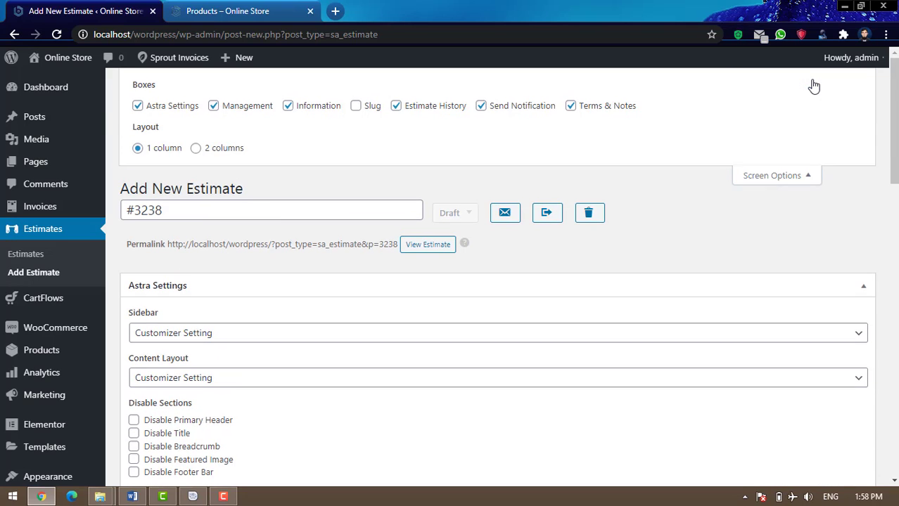
pyautogui.click(137, 106)
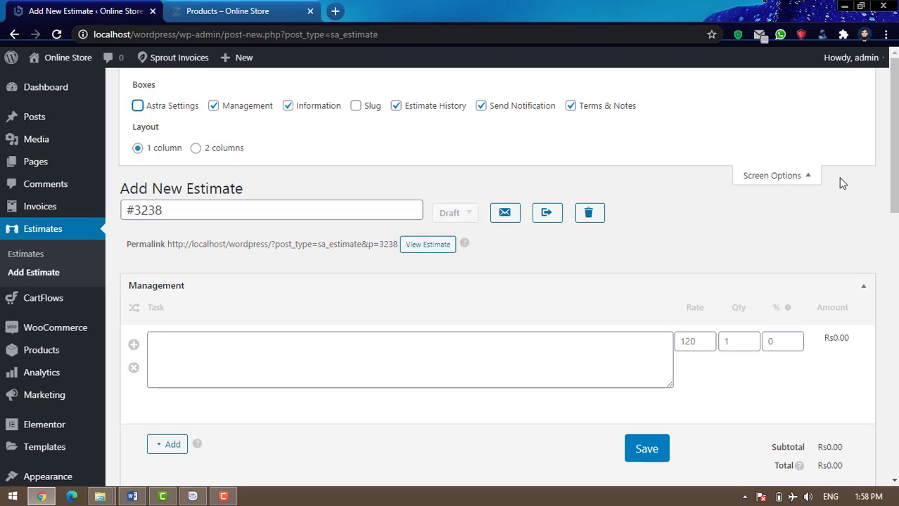
pyautogui.click(811, 180)
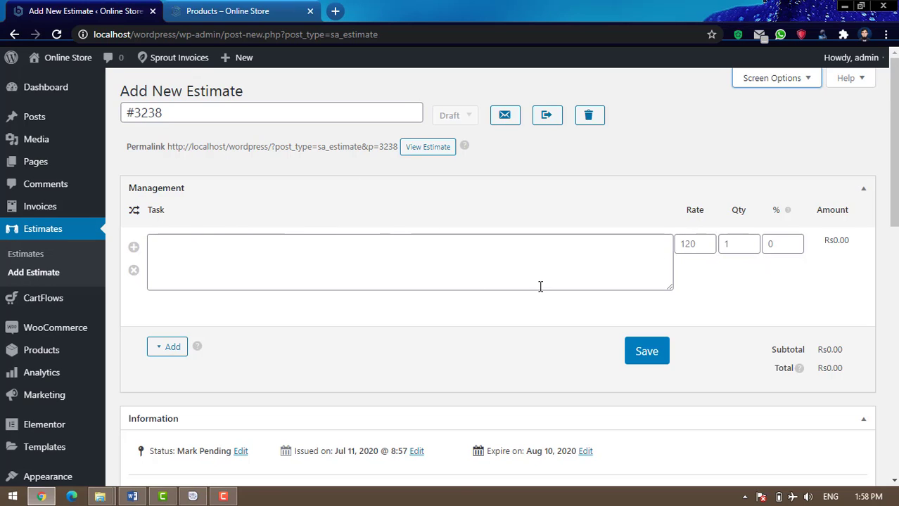
# Drag the Information box above the Management line-item box
pyautogui.scroll(-2, 488, 255)
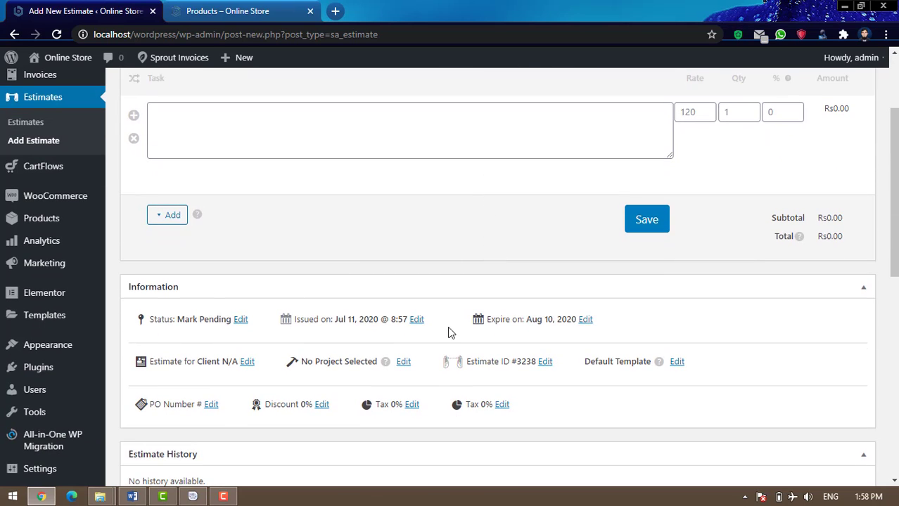
pyautogui.scroll(-1, 450, 332)
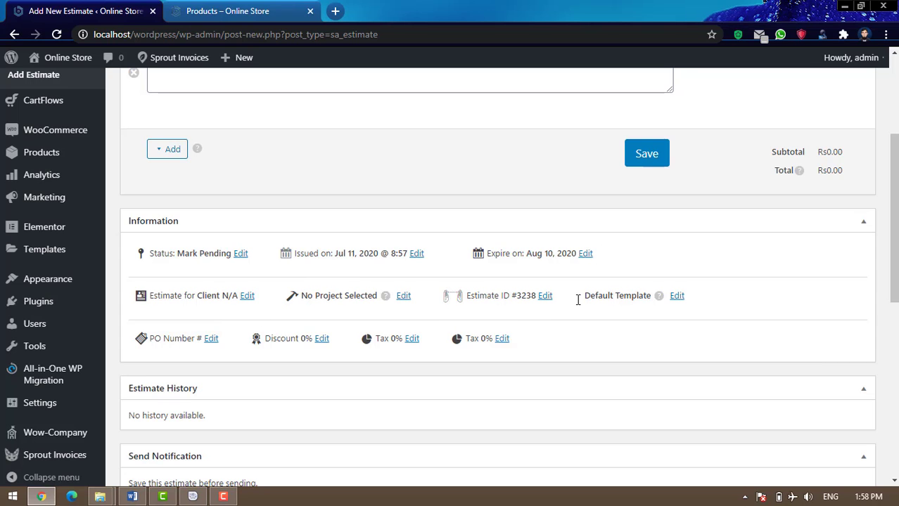
pyautogui.scroll(2, 584, 300)
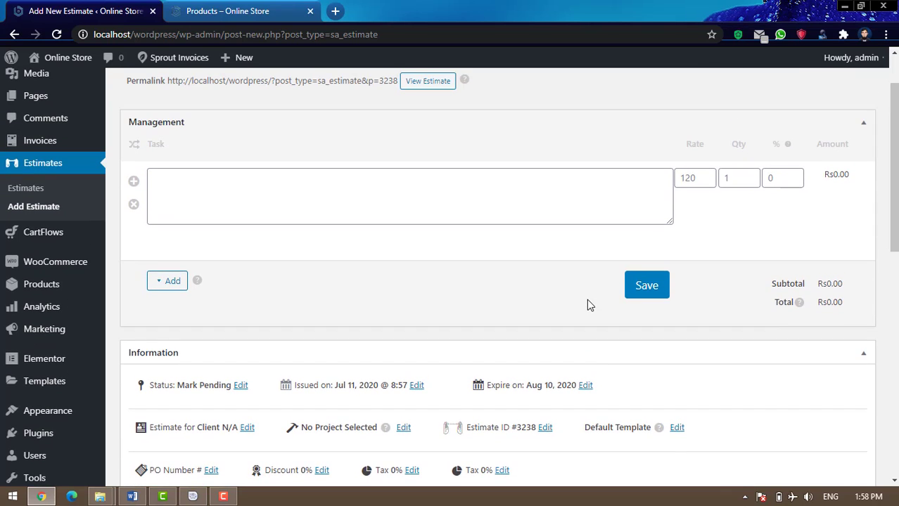
pyautogui.scroll(1, 586, 316)
pyautogui.scroll(-1, 551, 232)
pyautogui.moveTo(483, 355); pyautogui.dragTo(481, 123)
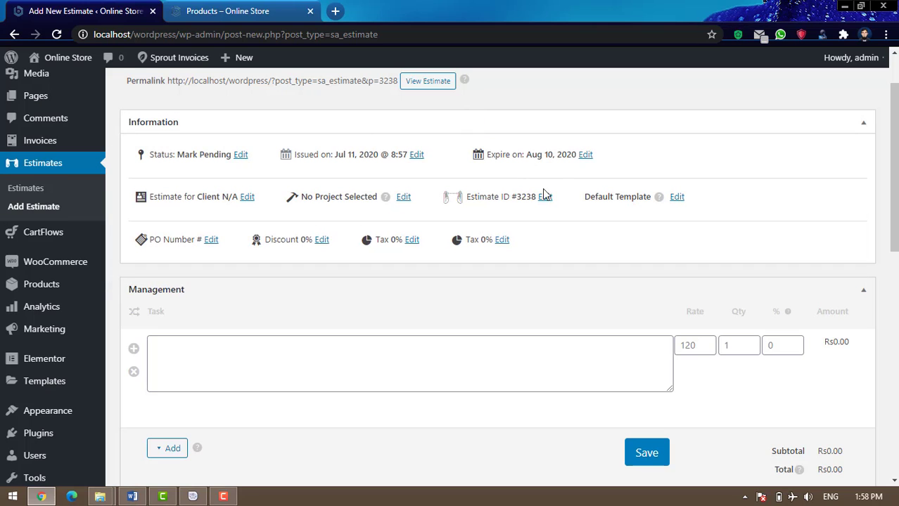
pyautogui.scroll(-2, 572, 203)
pyautogui.scroll(-2, 457, 316)
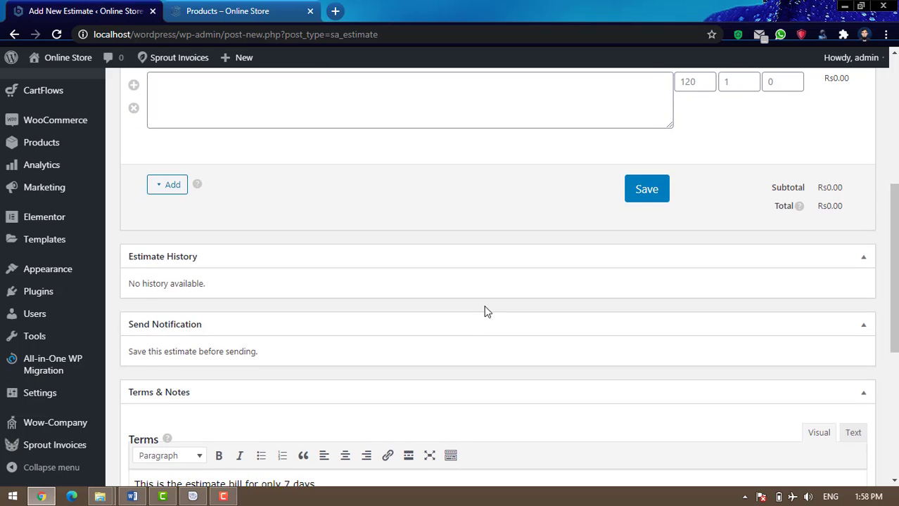
pyautogui.scroll(5, 794, 321)
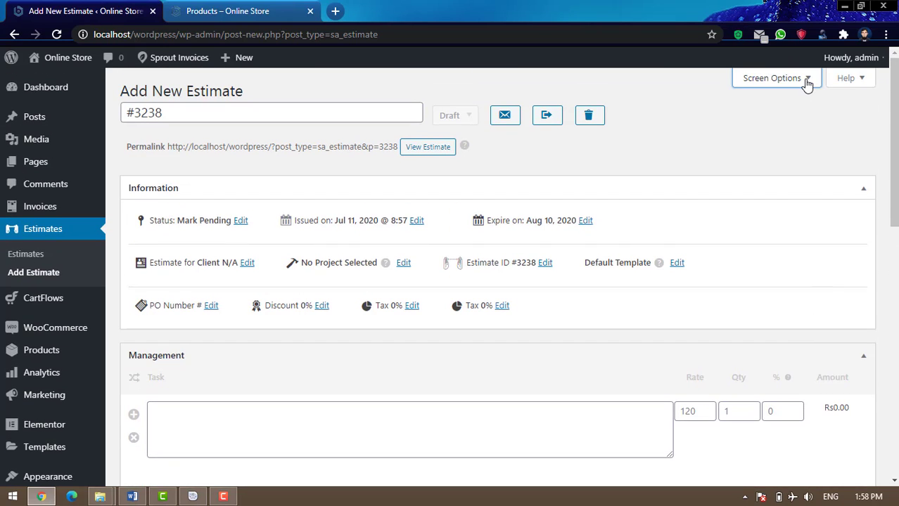
pyautogui.click(808, 82)
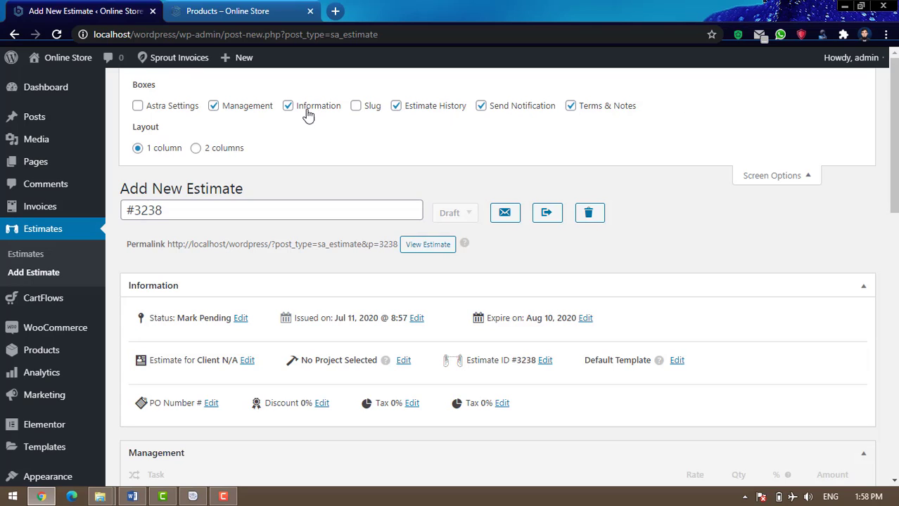
pyautogui.click(397, 109)
pyautogui.click(777, 175)
pyautogui.scroll(-5, 751, 306)
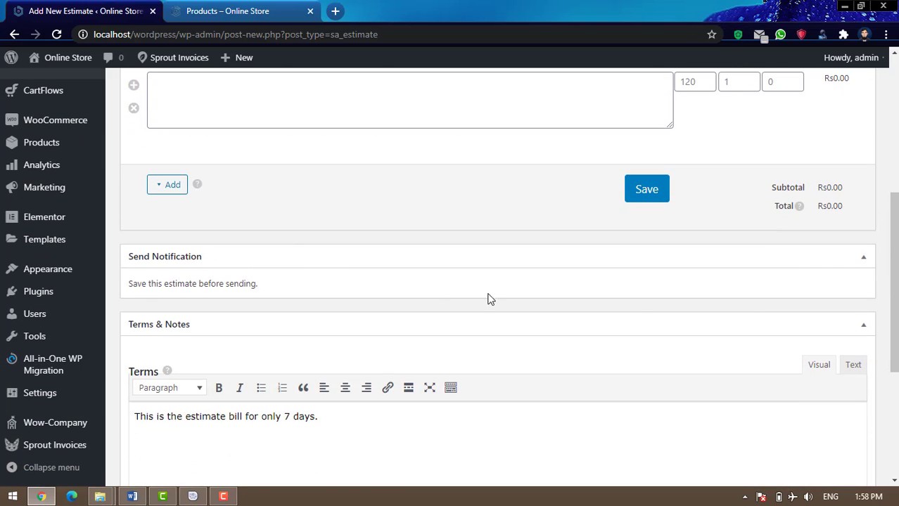
pyautogui.scroll(6, 798, 301)
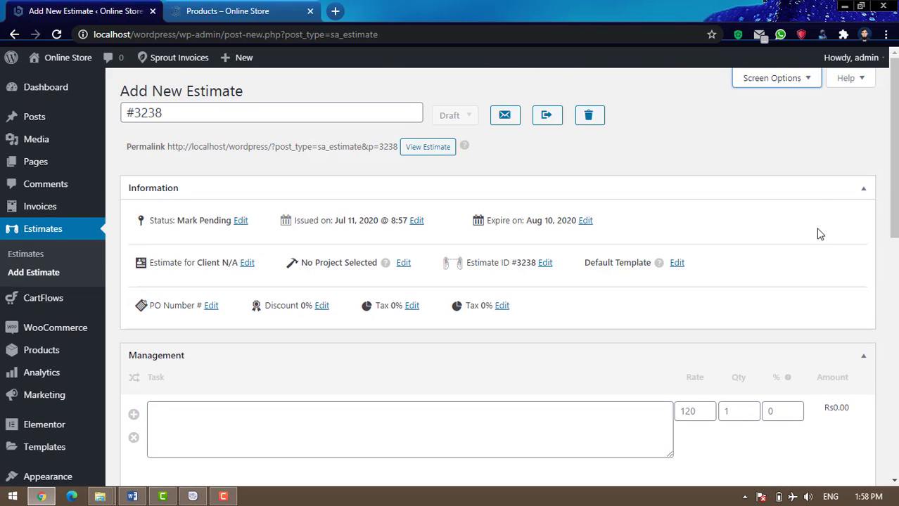
pyautogui.click(808, 84)
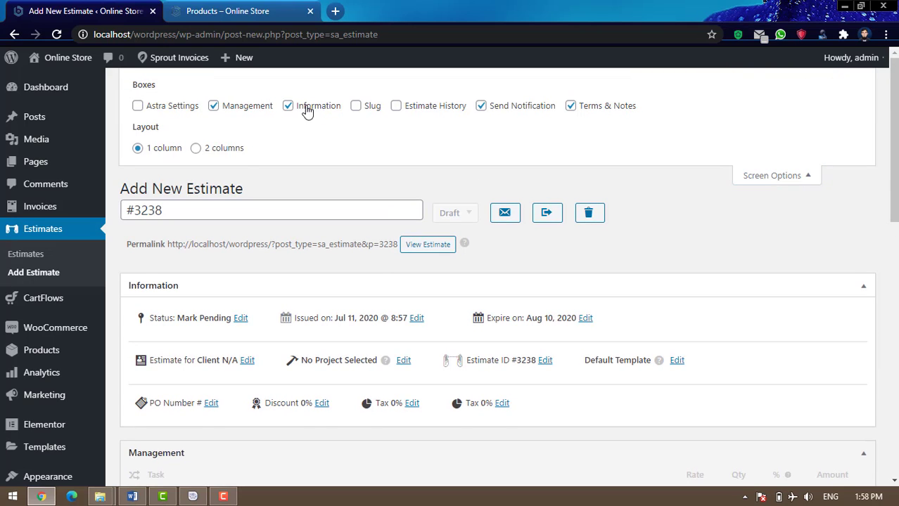
pyautogui.click(483, 107)
pyautogui.click(781, 177)
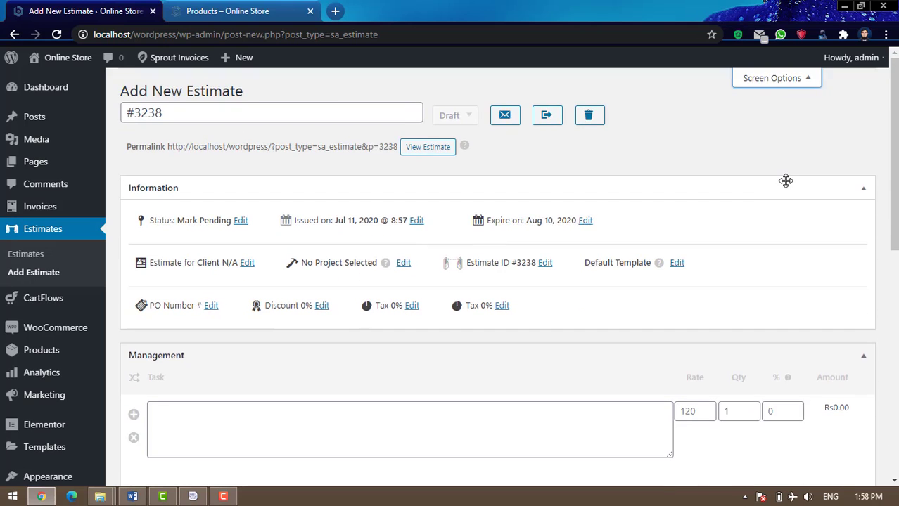
pyautogui.scroll(-1, 792, 193)
pyautogui.scroll(-5, 795, 204)
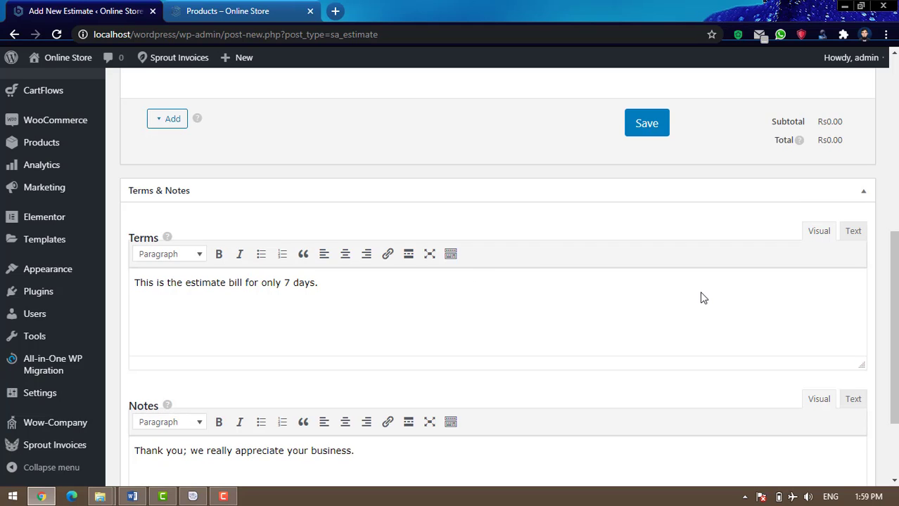
pyautogui.scroll(-1, 702, 297)
pyautogui.scroll(-1, 702, 298)
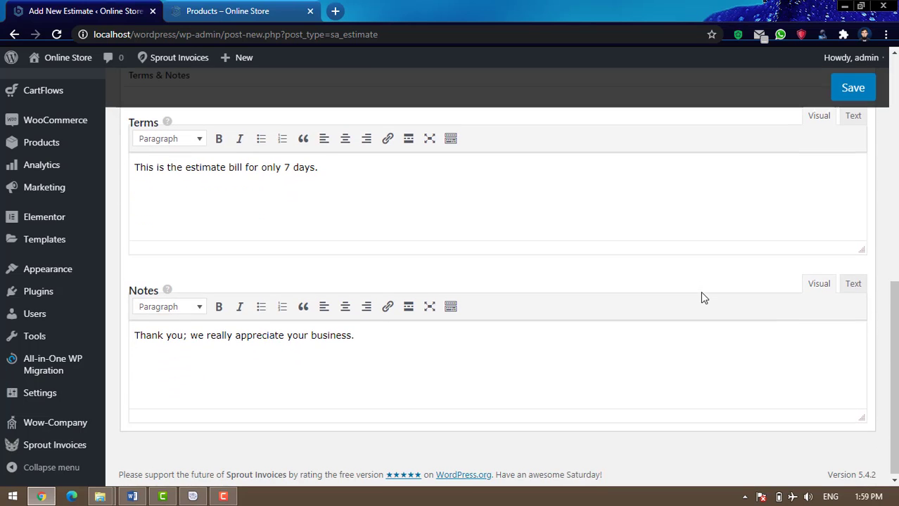
pyautogui.scroll(1, 702, 298)
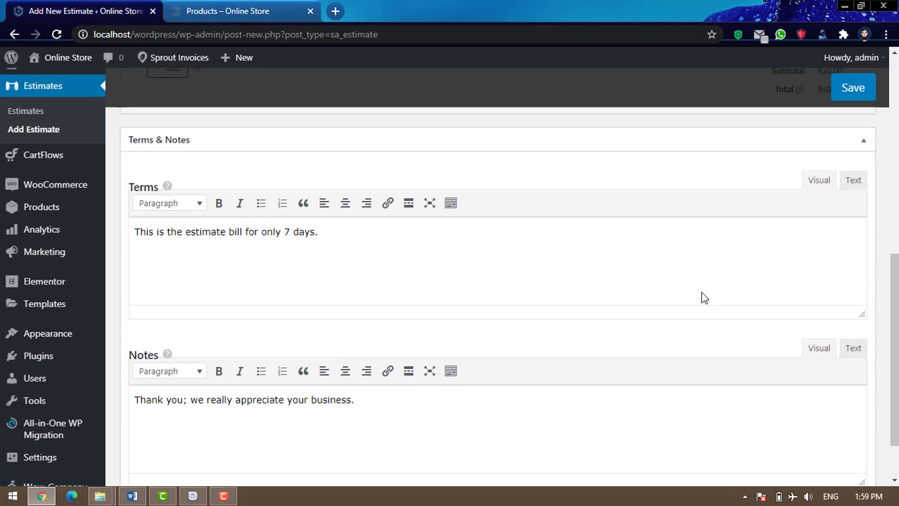
pyautogui.scroll(-1, 702, 297)
pyautogui.scroll(6, 702, 297)
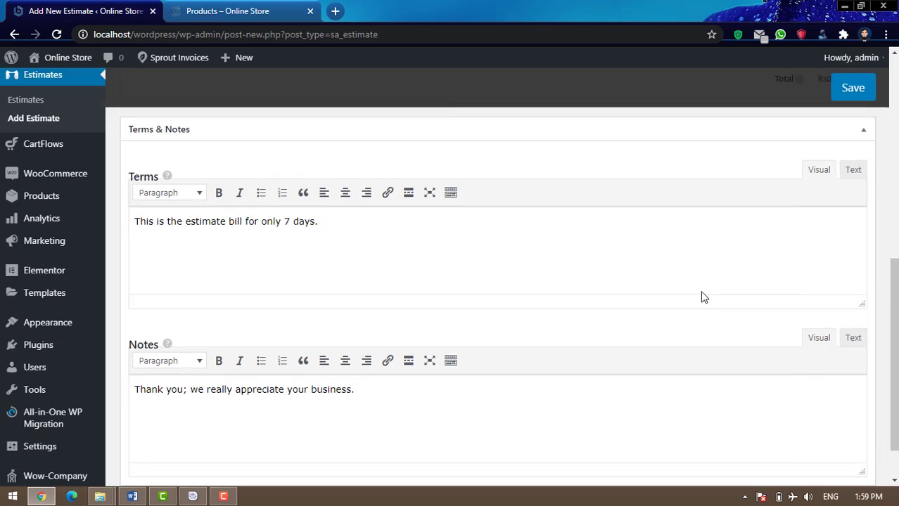
pyautogui.scroll(2, 702, 298)
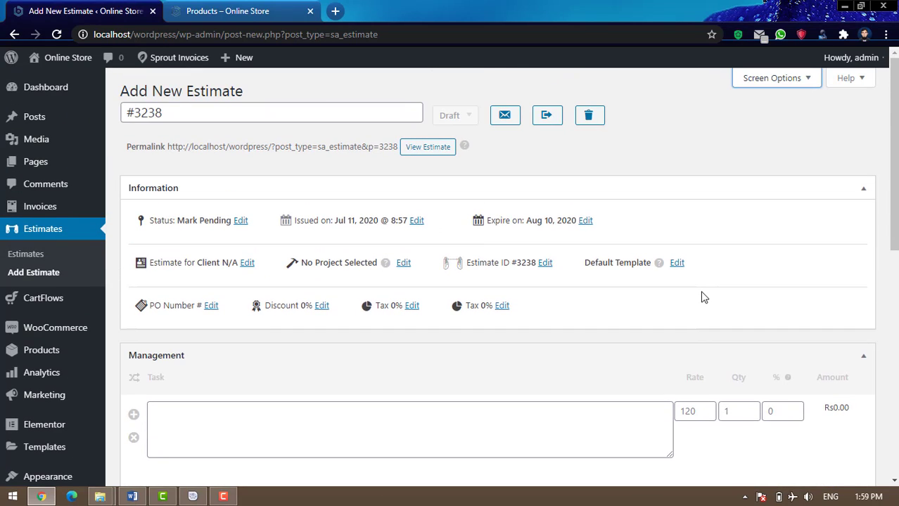
pyautogui.scroll(-1, 702, 297)
pyautogui.scroll(1, 702, 296)
pyautogui.click(465, 119)
pyautogui.click(420, 159)
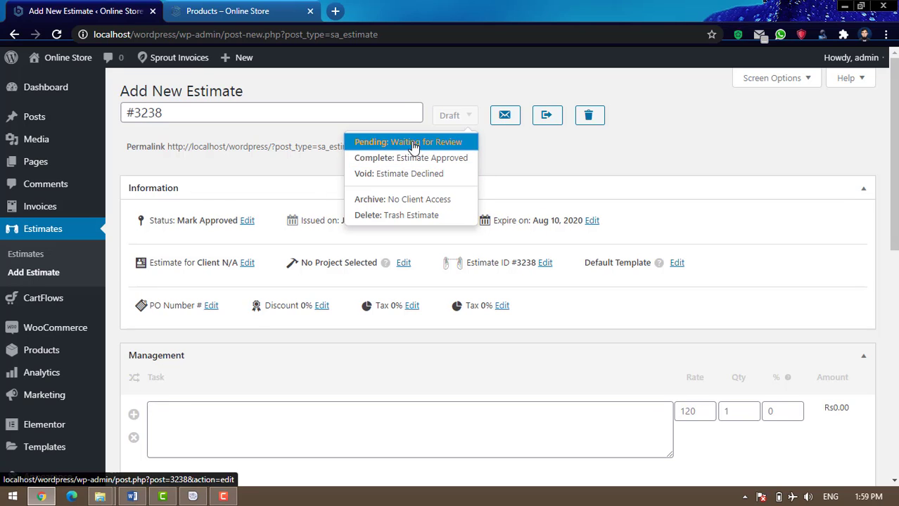
pyautogui.click(409, 143)
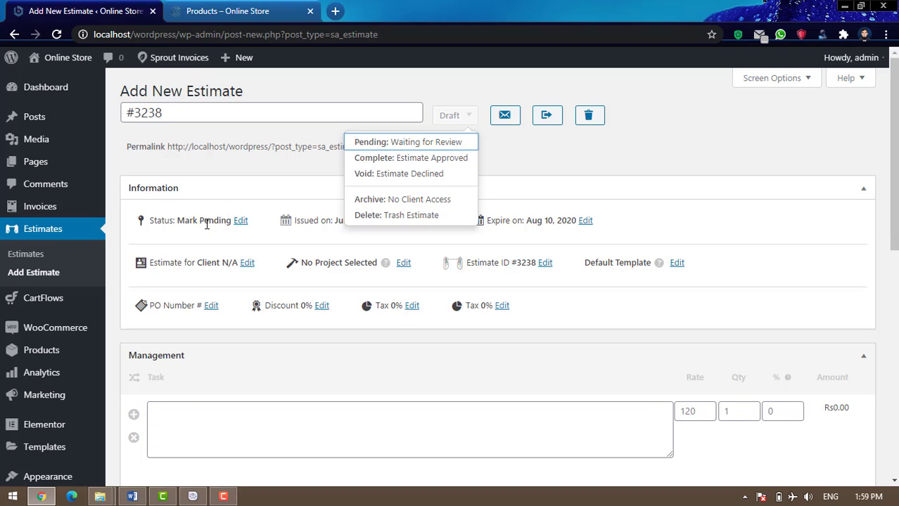
pyautogui.click(249, 175)
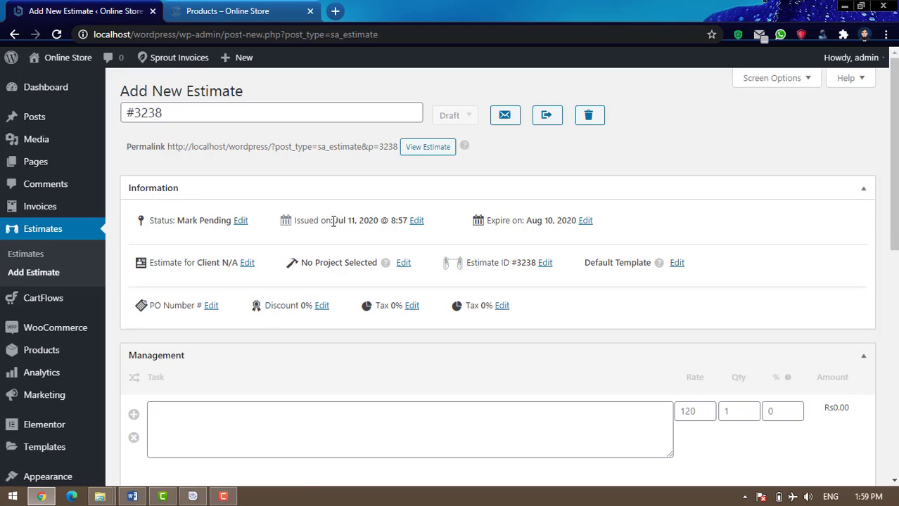
pyautogui.moveTo(335, 221); pyautogui.dragTo(363, 220)
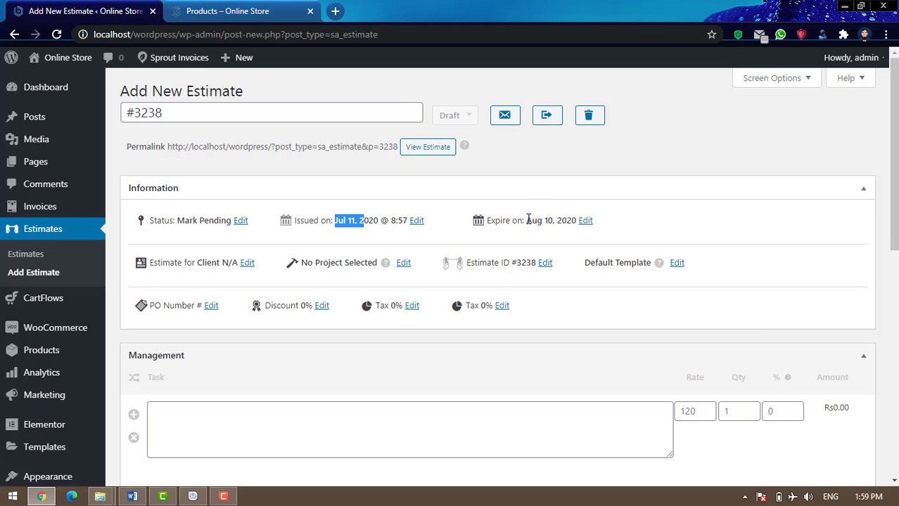
pyautogui.moveTo(527, 221); pyautogui.dragTo(587, 222)
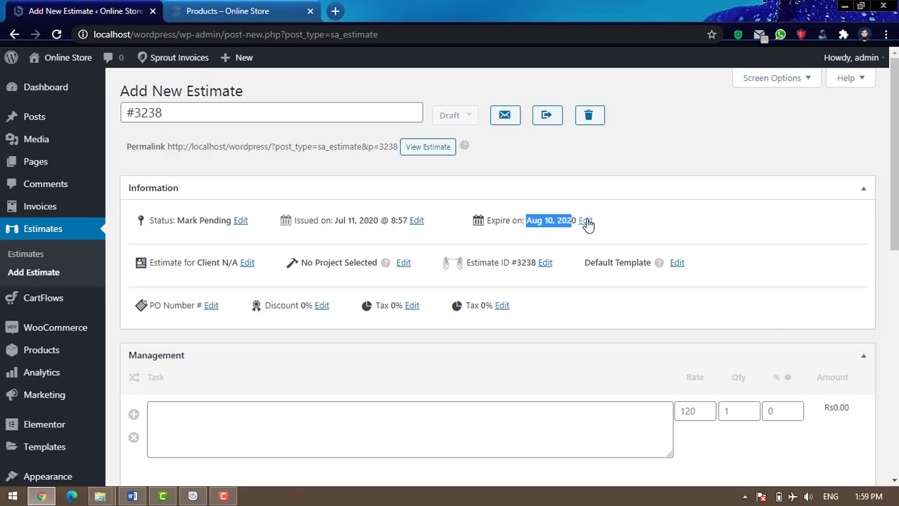
pyautogui.click(640, 214)
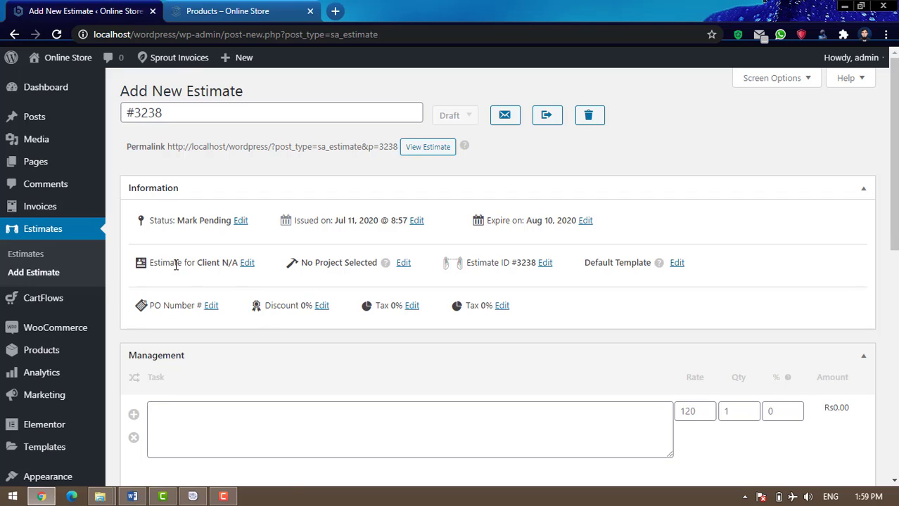
# Open the client picker for estimate #3238 and browse the client list, leaving the client N/A
pyautogui.click(247, 264)
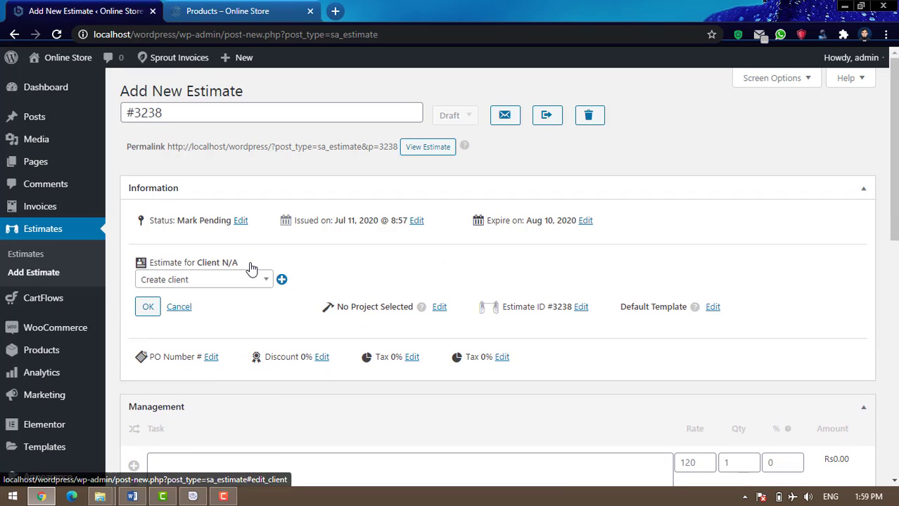
pyautogui.click(206, 281)
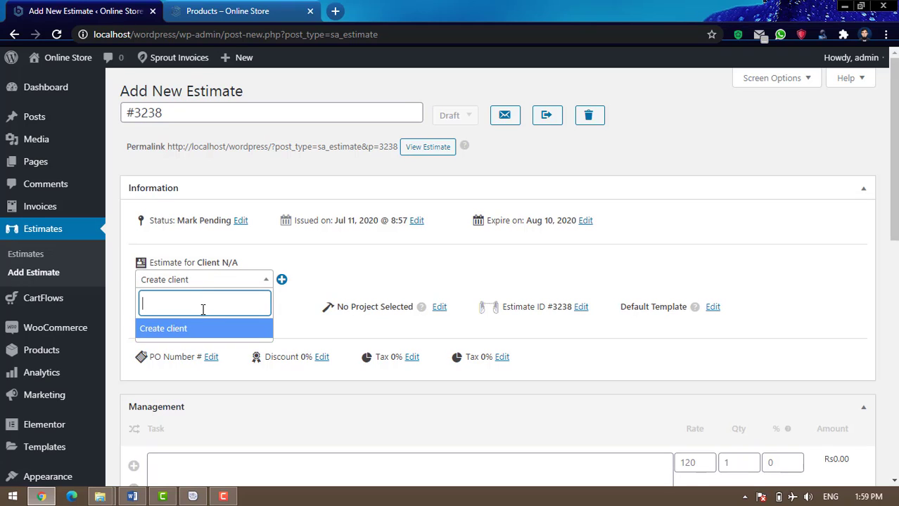
pyautogui.write('dj')
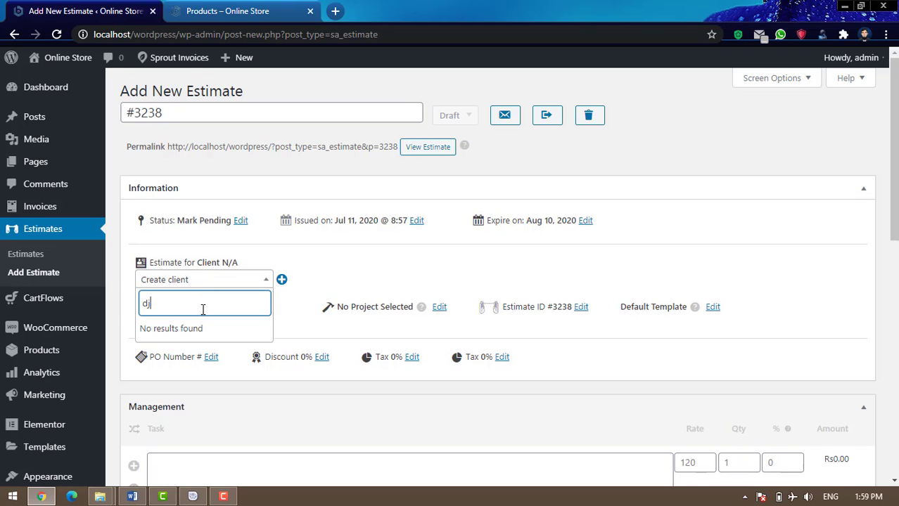
pyautogui.press('BackSpace')
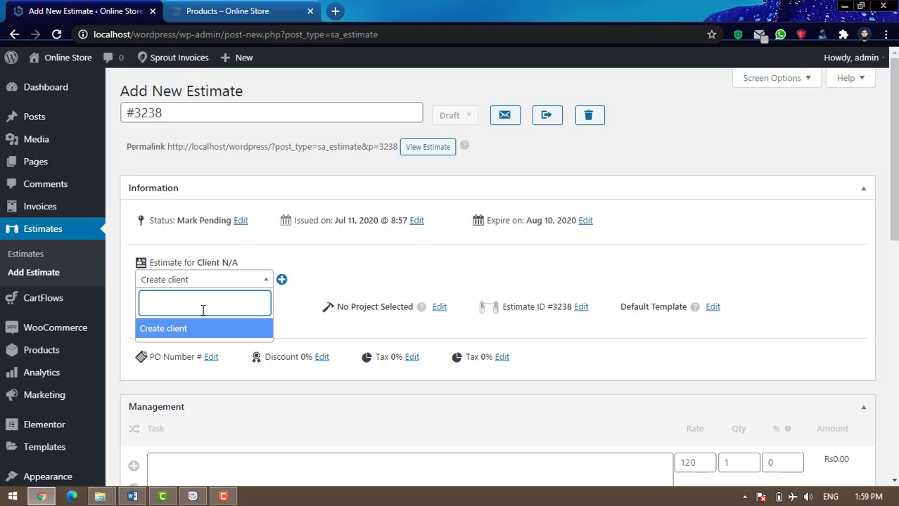
pyautogui.click(314, 277)
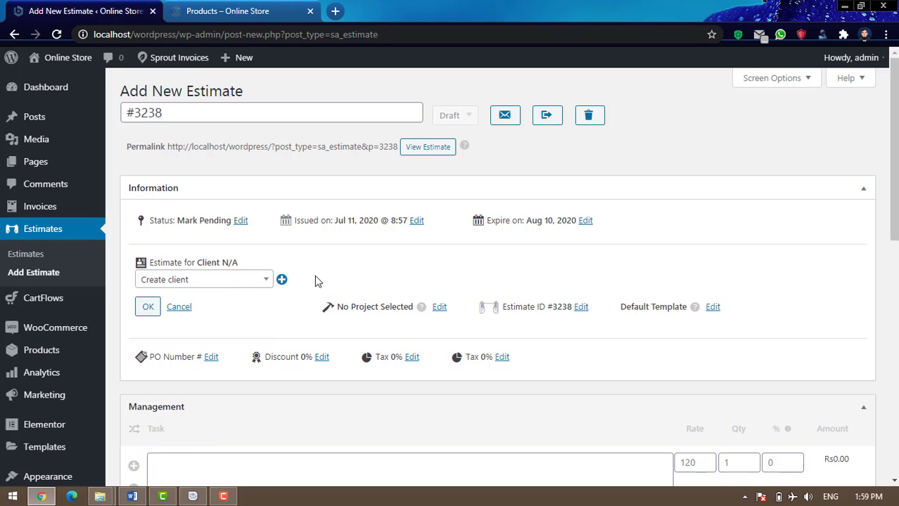
pyautogui.click(188, 283)
pyautogui.click(355, 280)
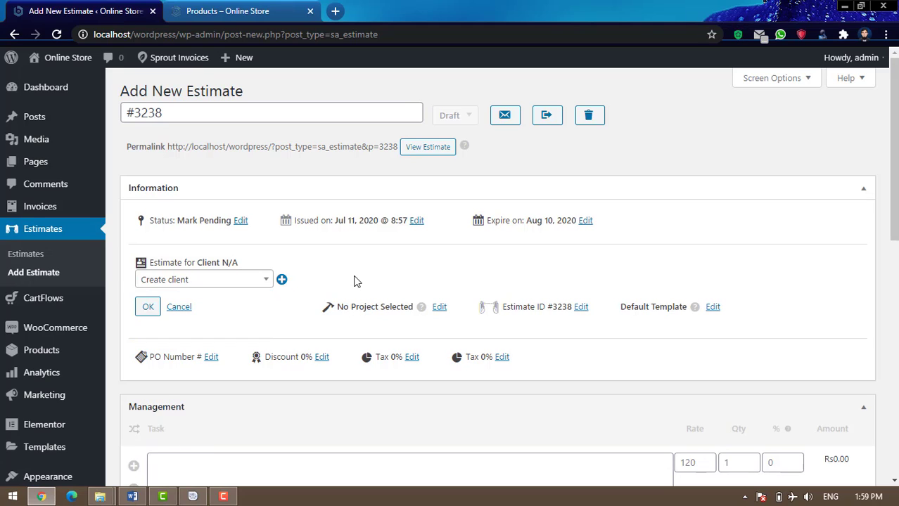
# Start a new client with company name 'tahir karyana store' and the contact's first and last name
pyautogui.click(281, 281)
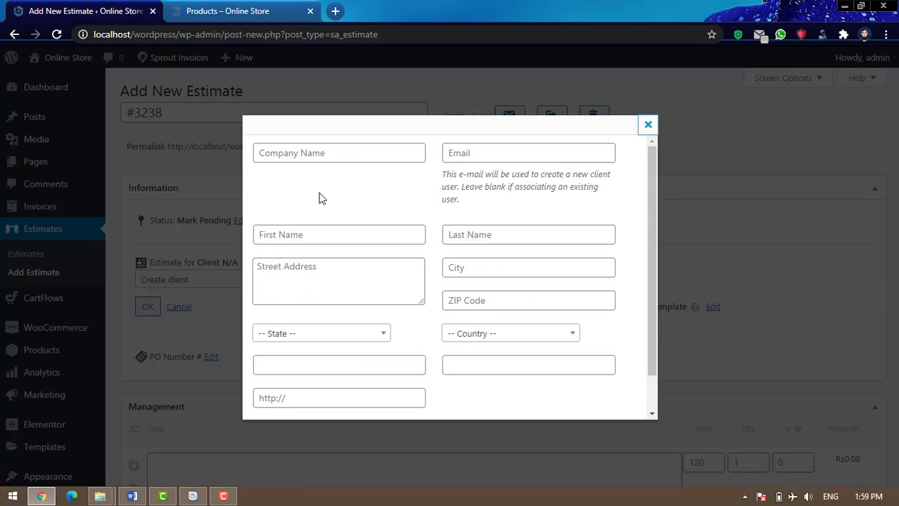
pyautogui.click(340, 154)
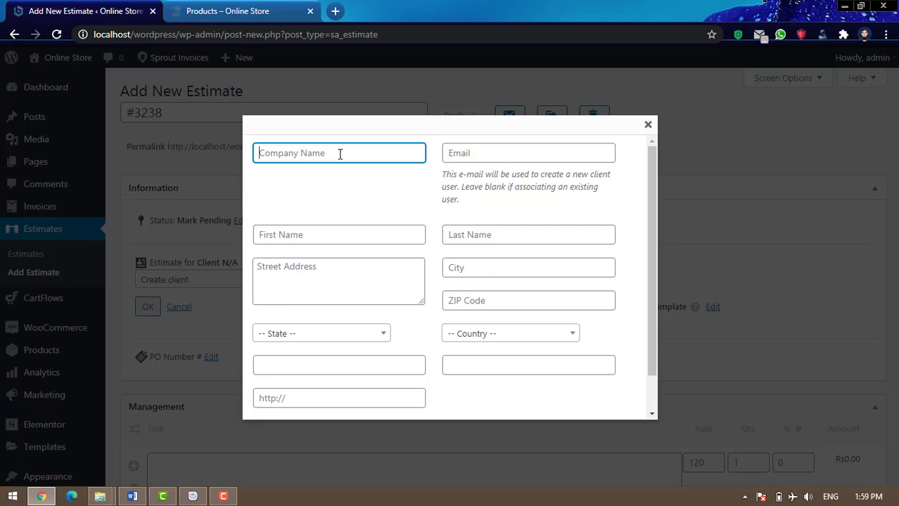
pyautogui.write('tahir k')
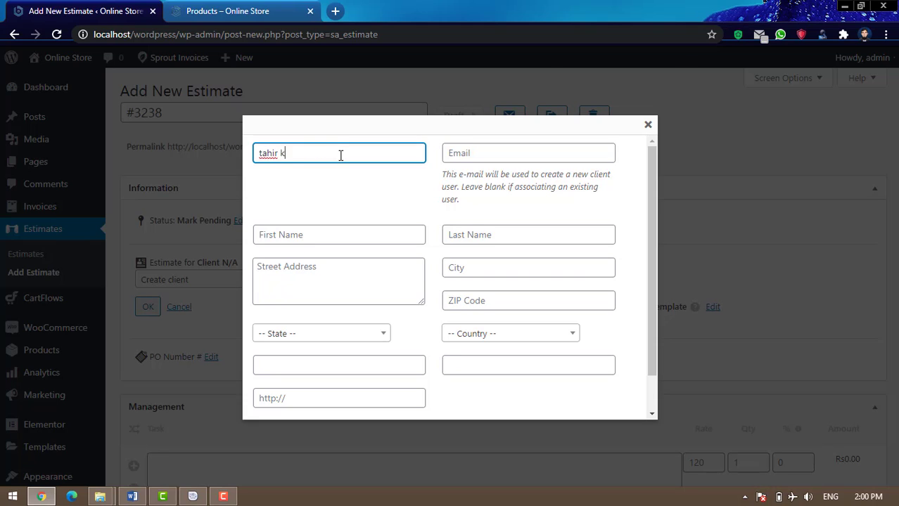
pyautogui.write('aryana store')
pyautogui.click(325, 237)
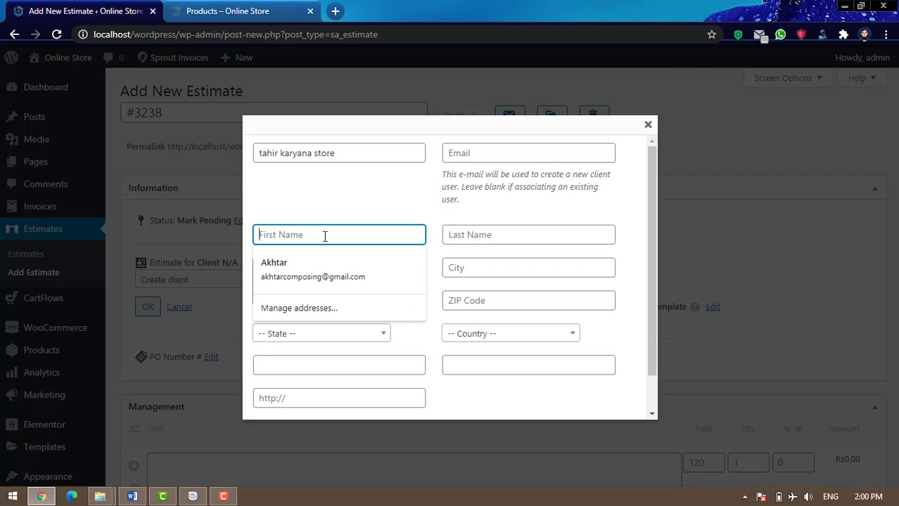
pyautogui.press('Tab')
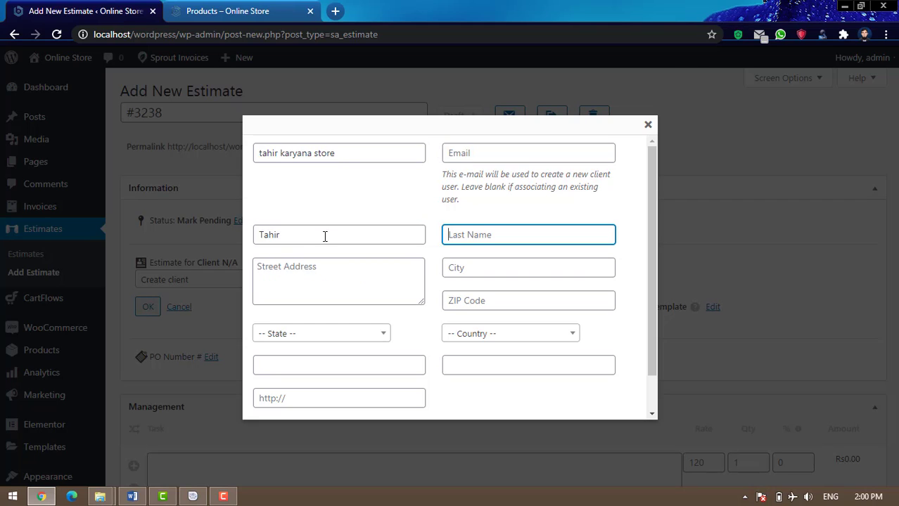
# Fill the address from the saved suggestion, clear the ZIP code, and create the client
pyautogui.click(471, 268)
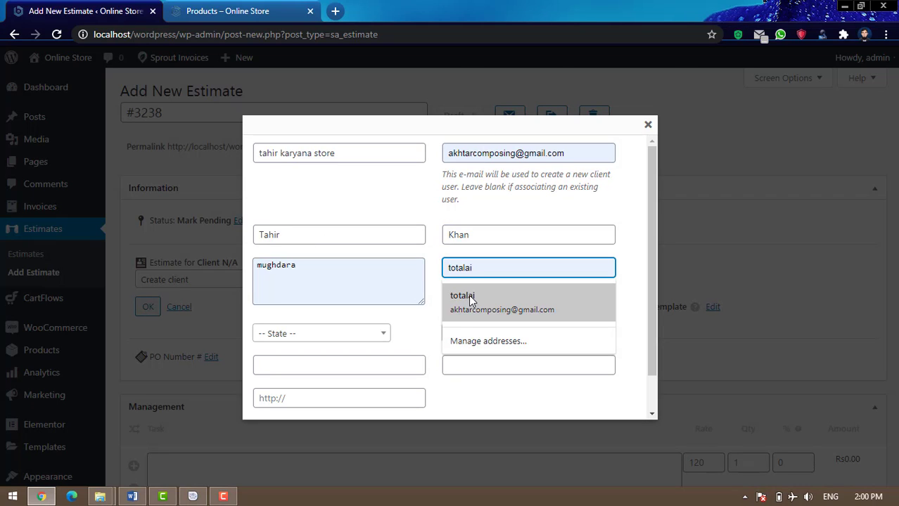
pyautogui.click(471, 300)
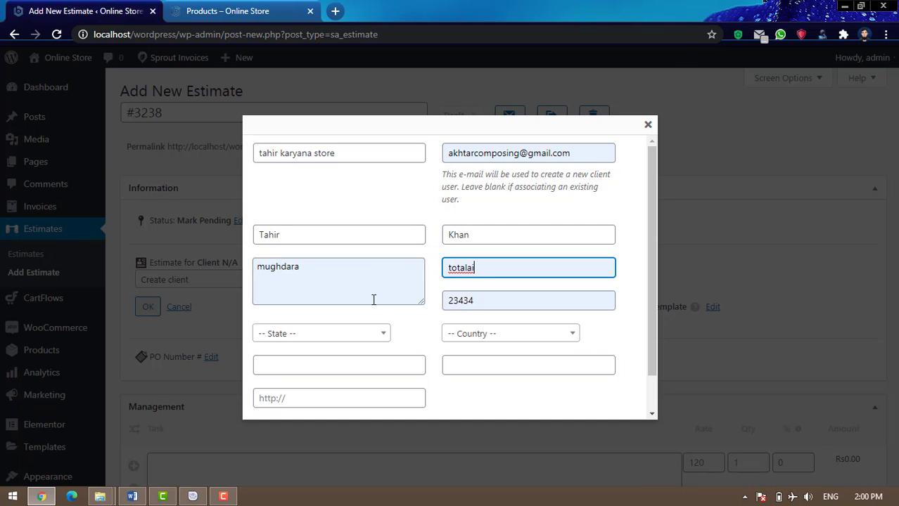
pyautogui.doubleClick(485, 301)
pyautogui.press('BackSpace')
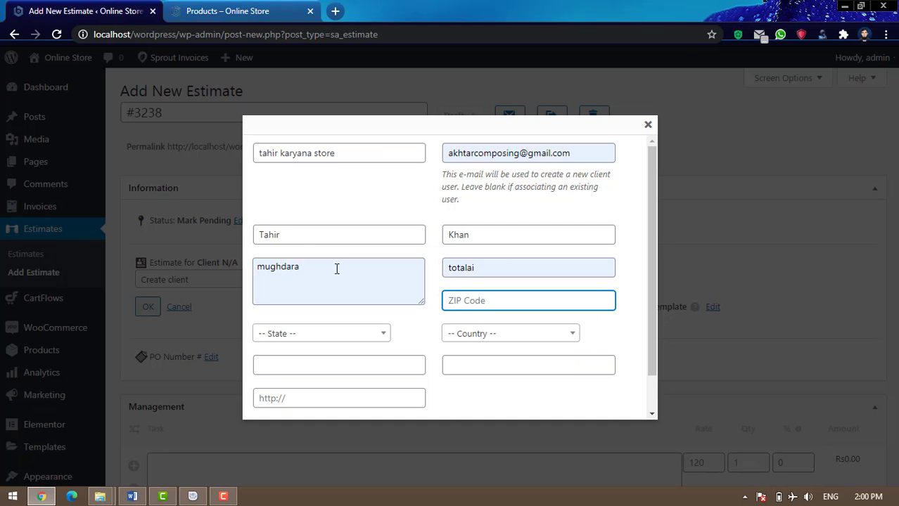
pyautogui.scroll(-1, 520, 334)
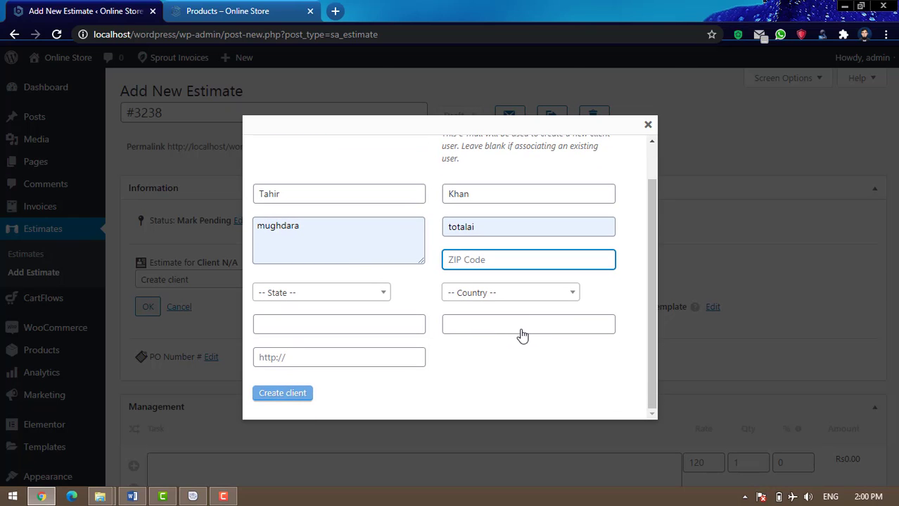
pyautogui.click(295, 395)
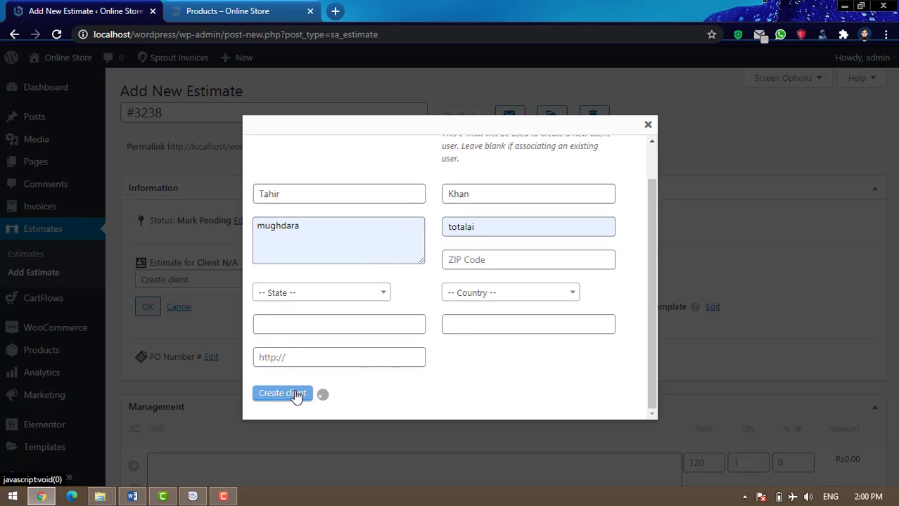
pyautogui.click(294, 394)
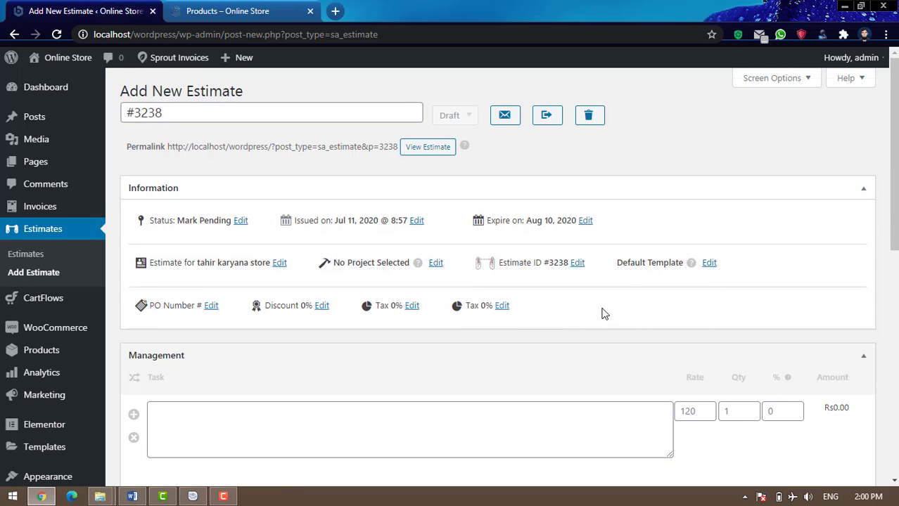
# Enter a 'rise' line item at rate 150 and quantity 200 (30000.00), then add a second row
pyautogui.scroll(-1, 602, 310)
pyautogui.scroll(-1, 602, 308)
pyautogui.click(372, 294)
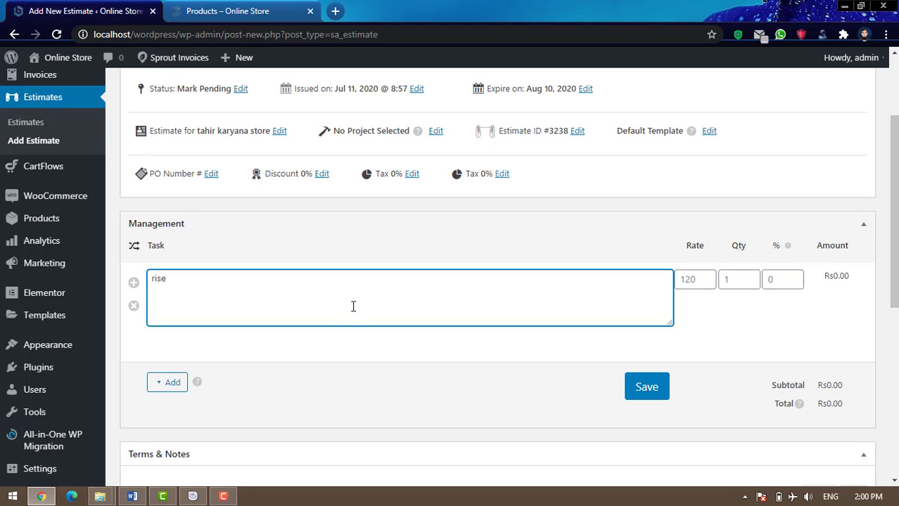
pyautogui.click(703, 279)
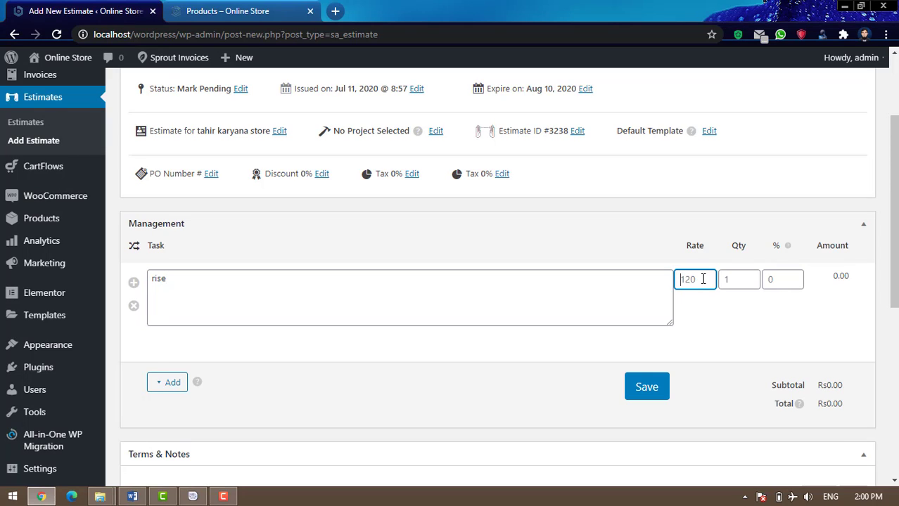
pyautogui.write('1')
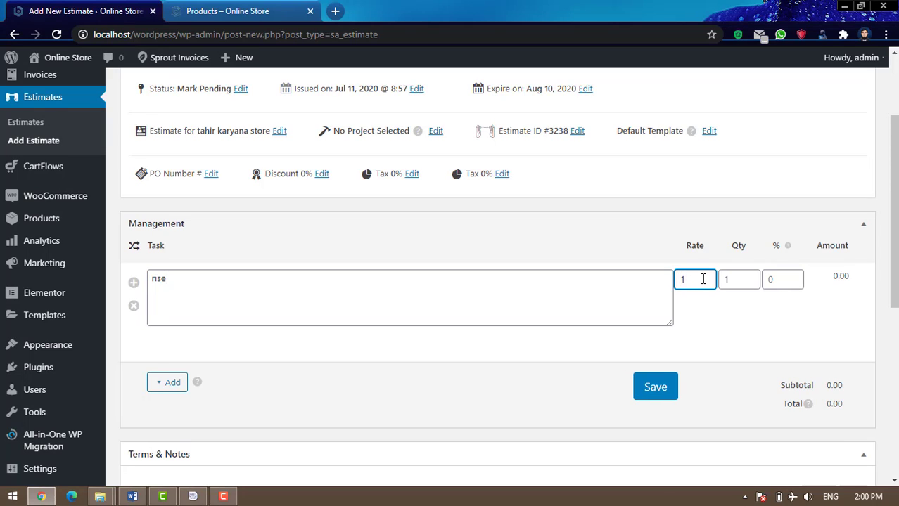
pyautogui.write('50')
pyautogui.press('Tab')
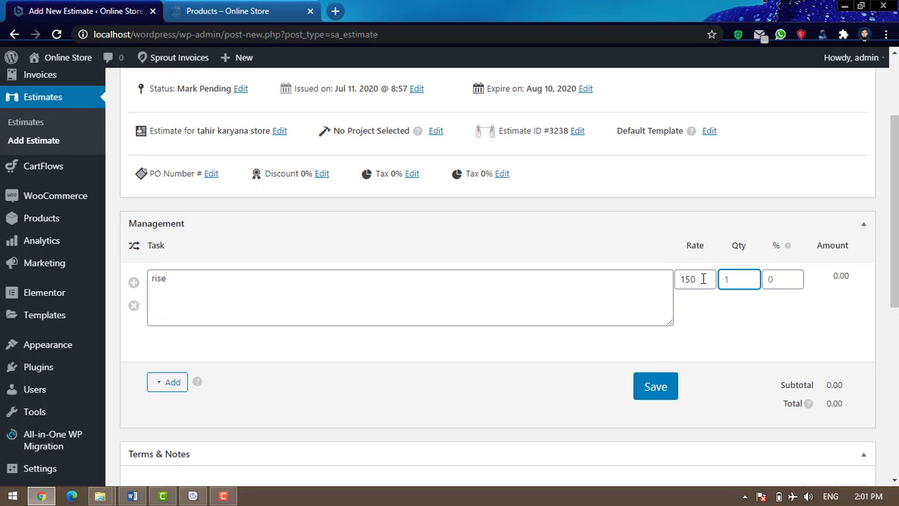
pyautogui.write('200')
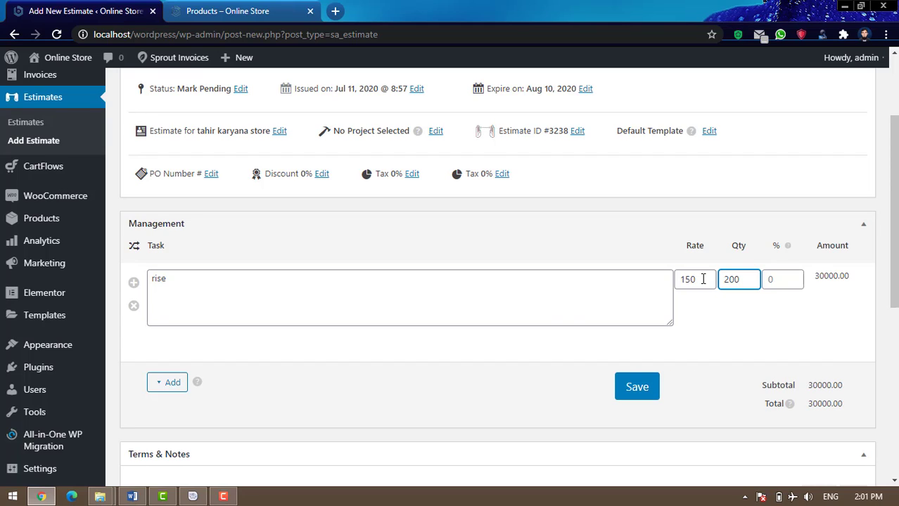
pyautogui.click(134, 284)
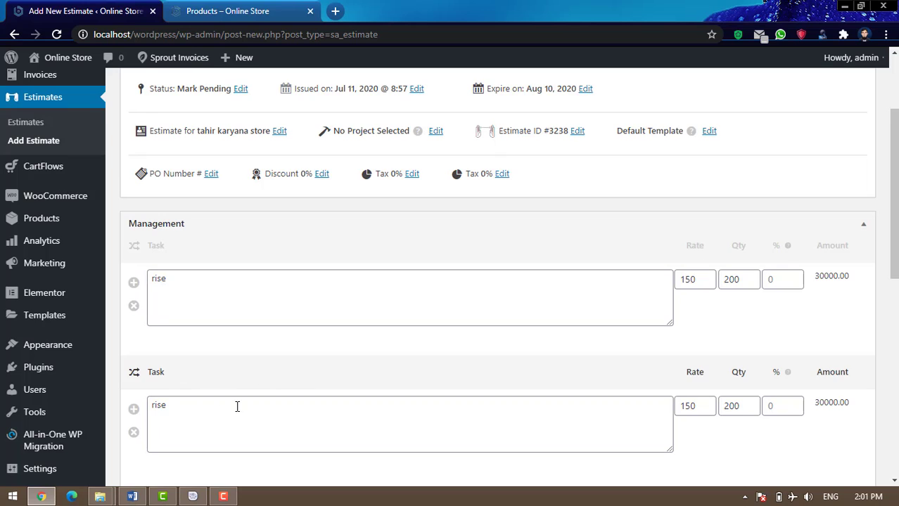
# Enter the second line as 'cooking oil' at rate 250 × quantity 50, giving 12500.00
pyautogui.scroll(-1, 308, 385)
pyautogui.scroll(-2, 308, 385)
pyautogui.moveTo(204, 279); pyautogui.dragTo(118, 273)
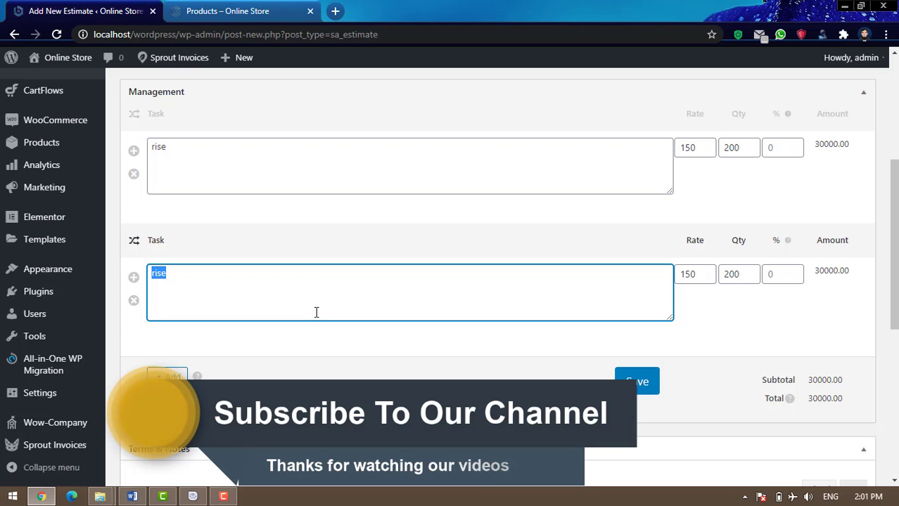
pyautogui.write('cooking oil')
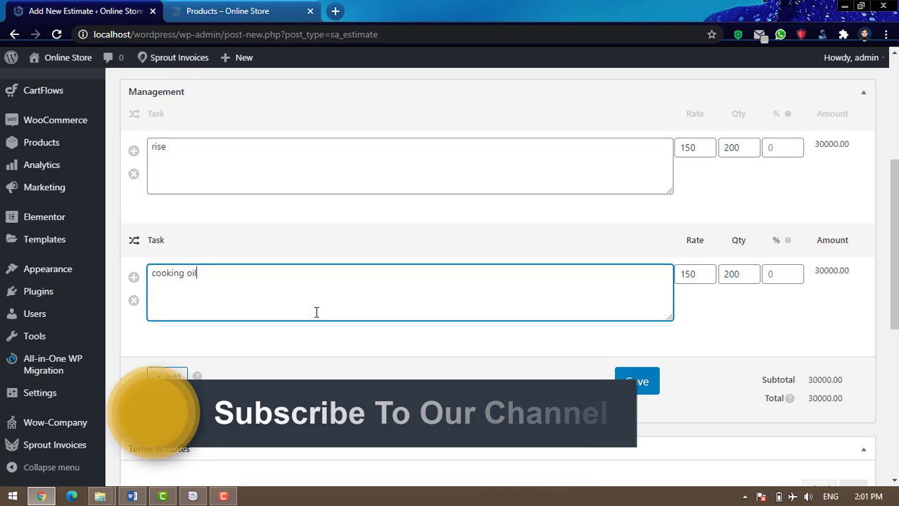
pyautogui.press('Tab')
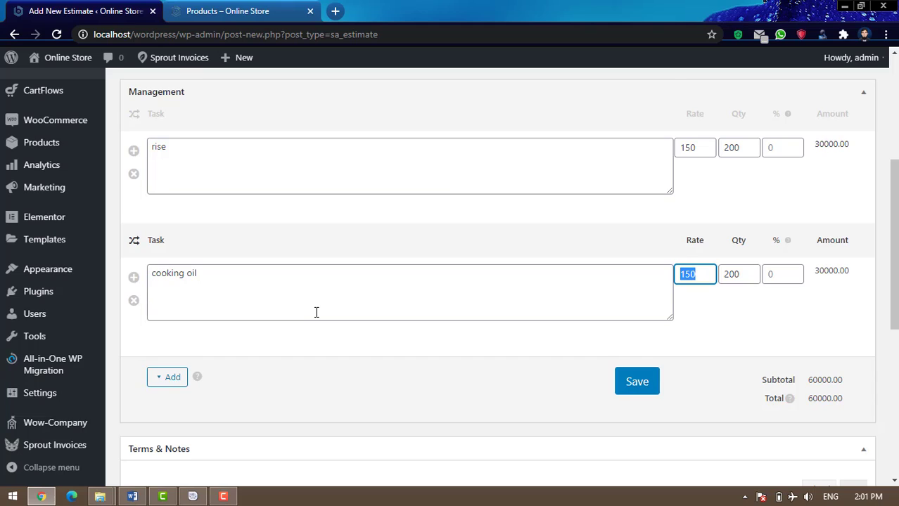
pyautogui.write('250')
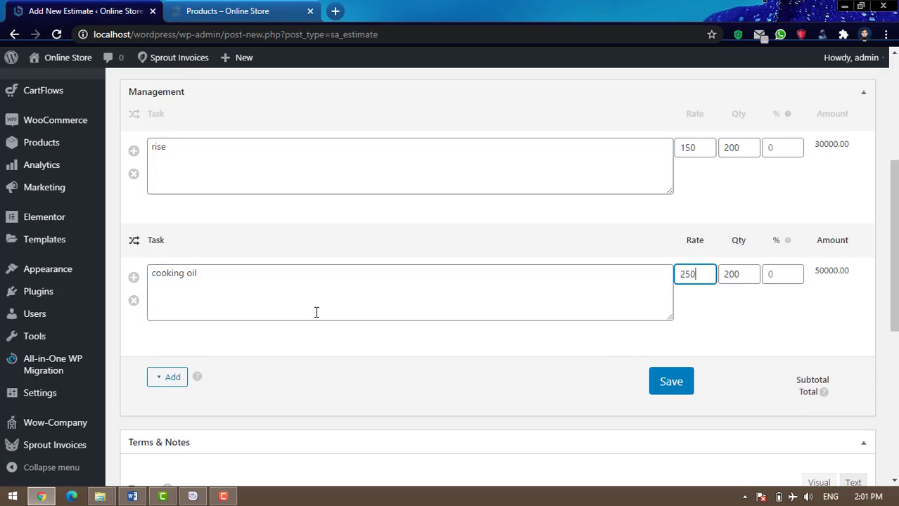
pyautogui.press('Tab')
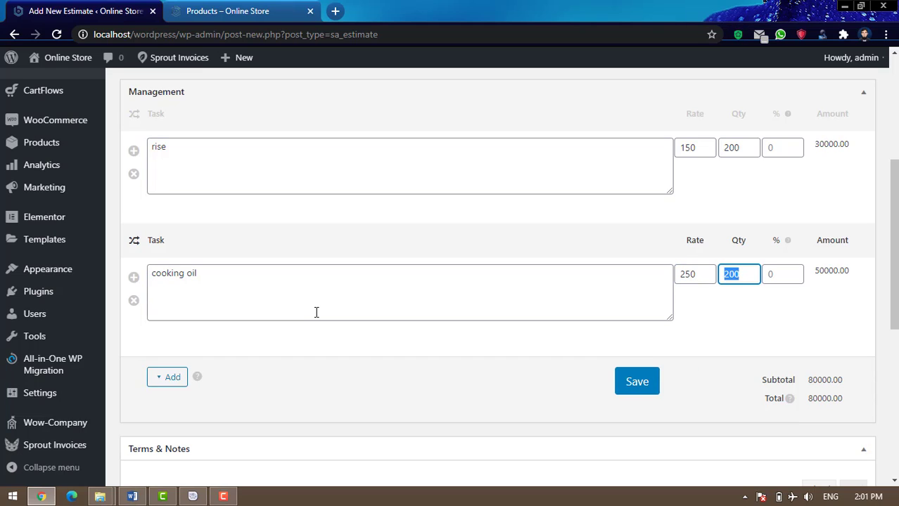
pyautogui.write('50')
pyautogui.click(336, 346)
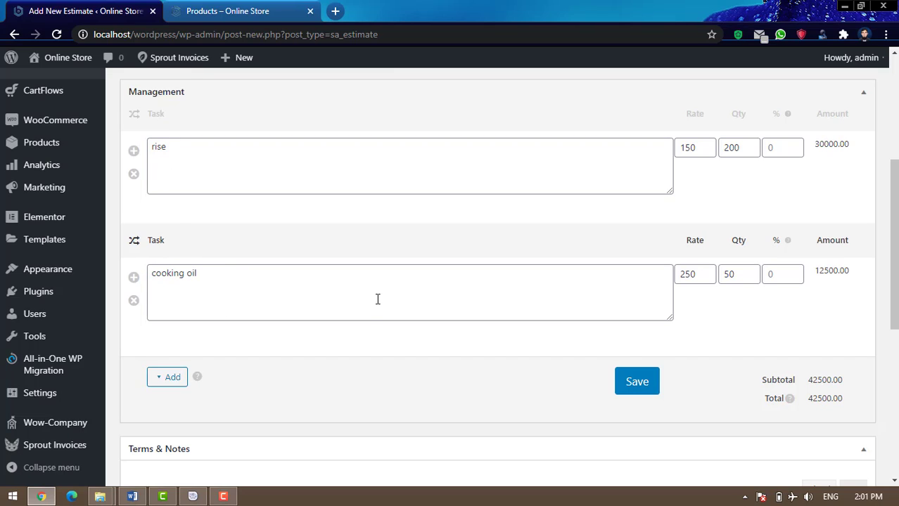
pyautogui.click(167, 380)
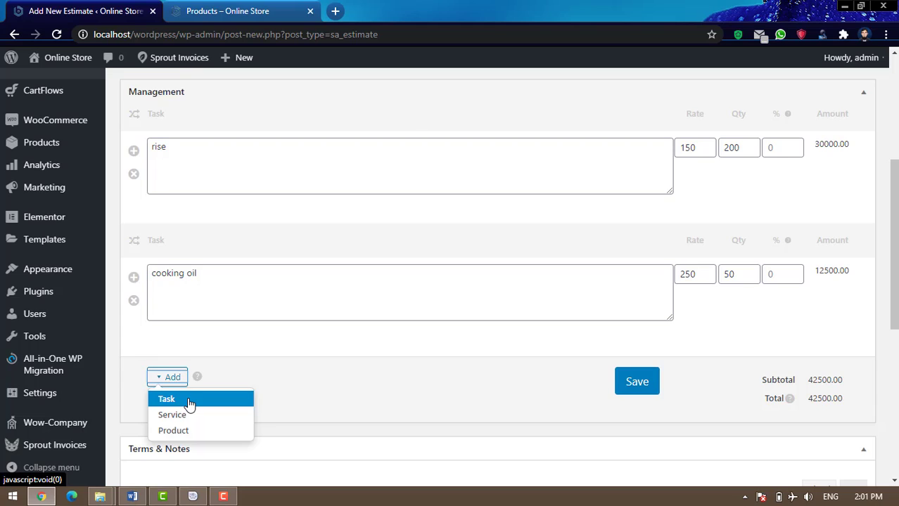
pyautogui.click(188, 401)
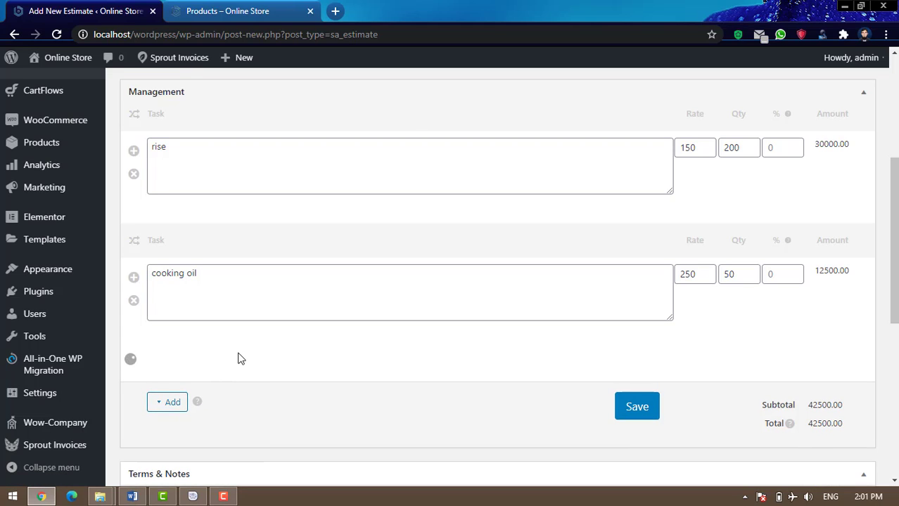
pyautogui.scroll(-1, 358, 352)
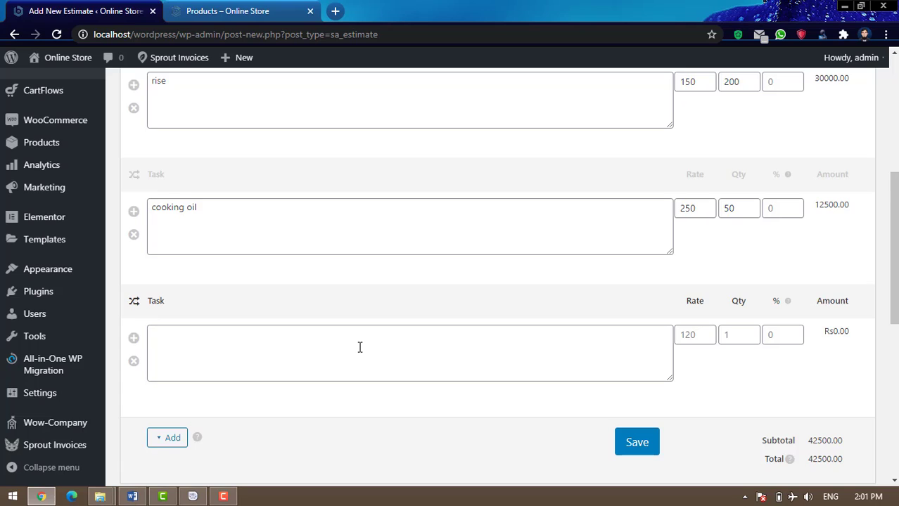
pyautogui.scroll(-1, 360, 348)
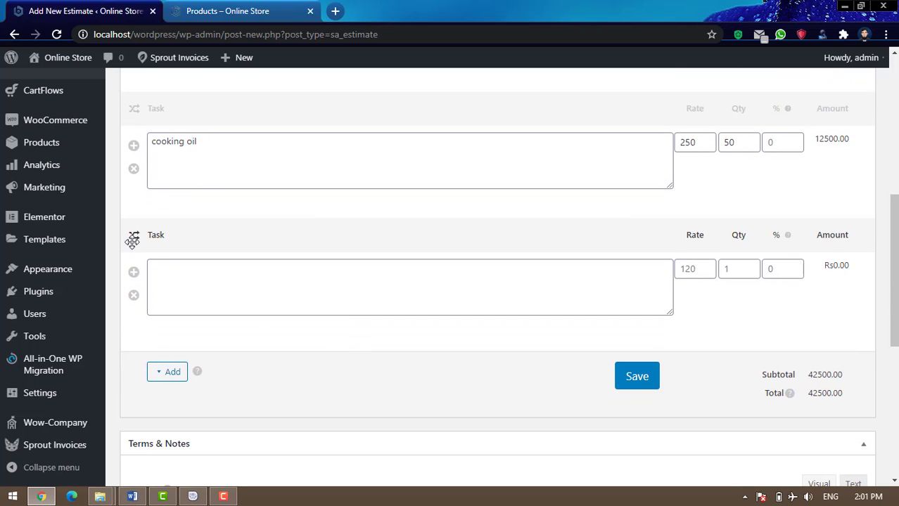
pyautogui.click(133, 295)
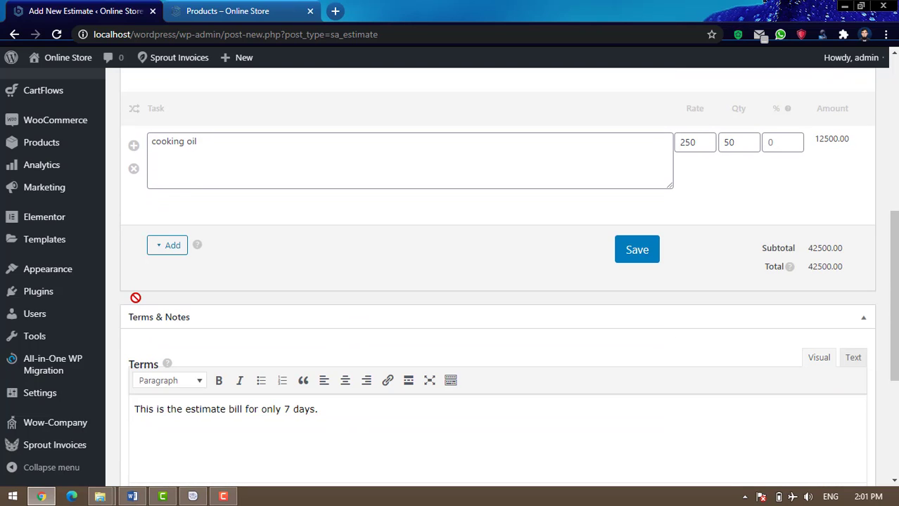
pyautogui.scroll(3, 383, 321)
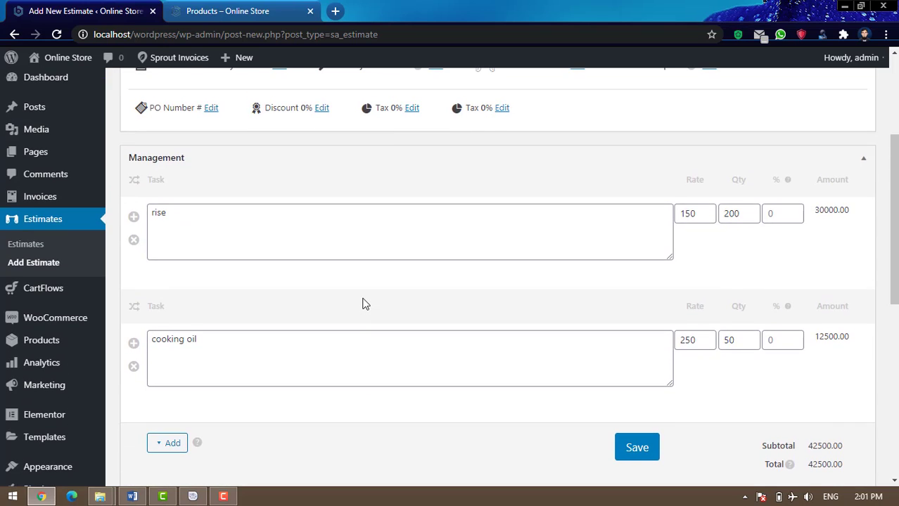
pyautogui.scroll(-1, 365, 304)
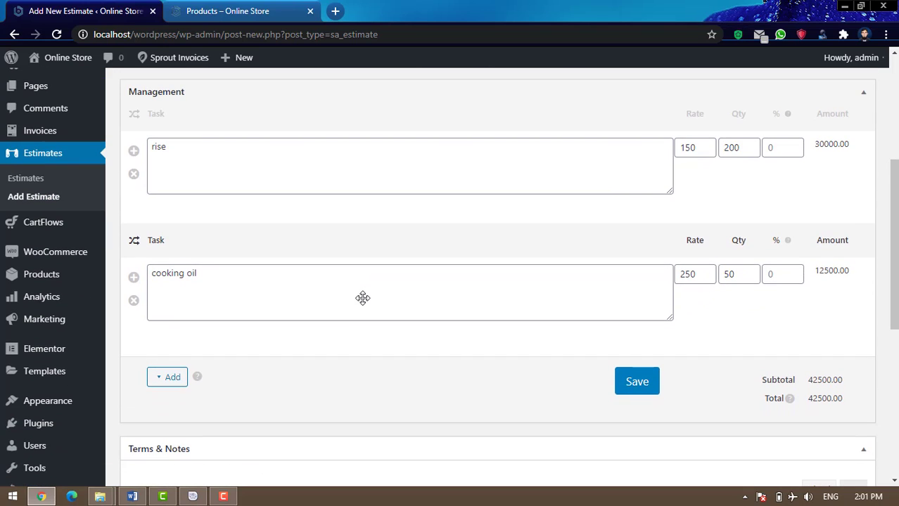
pyautogui.moveTo(804, 379); pyautogui.dragTo(838, 398)
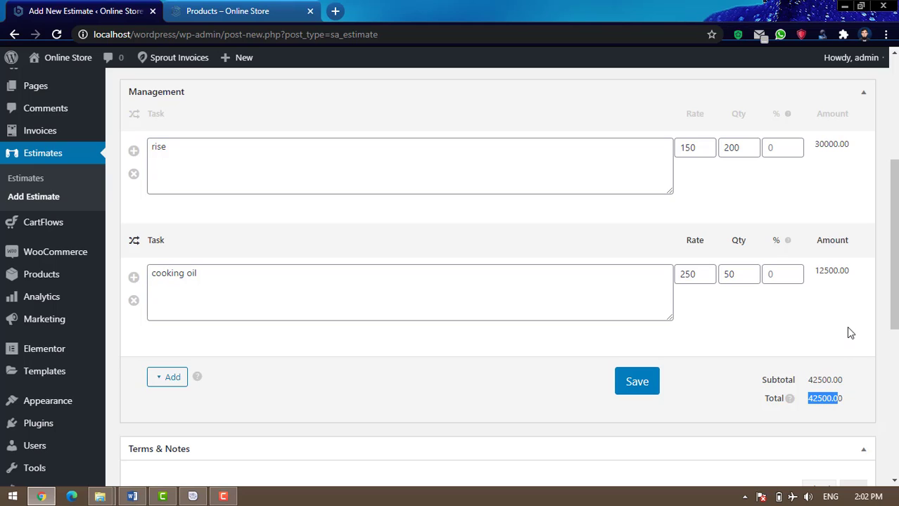
# Save the estimate as #3238 with its Rs42,500.00 total for rise and cooking oil
pyautogui.click(785, 332)
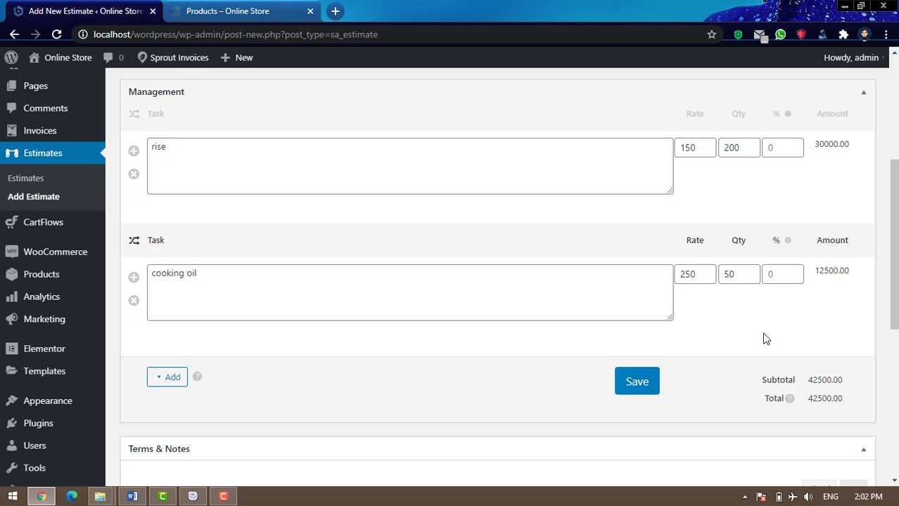
pyautogui.click(637, 384)
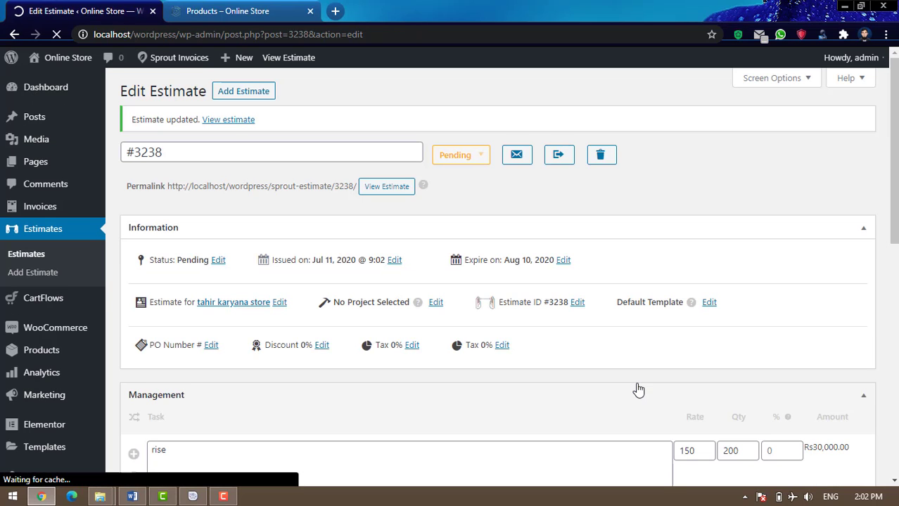
pyautogui.scroll(-6, 628, 343)
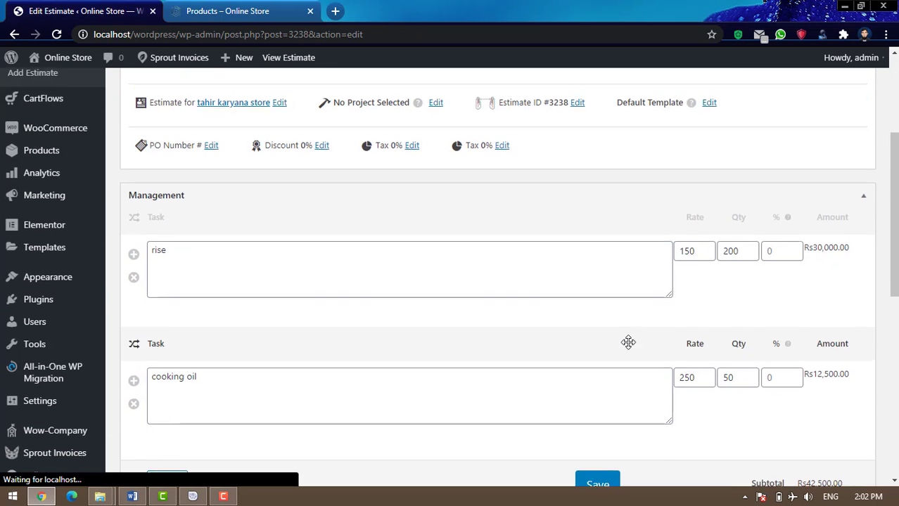
pyautogui.scroll(-4, 691, 327)
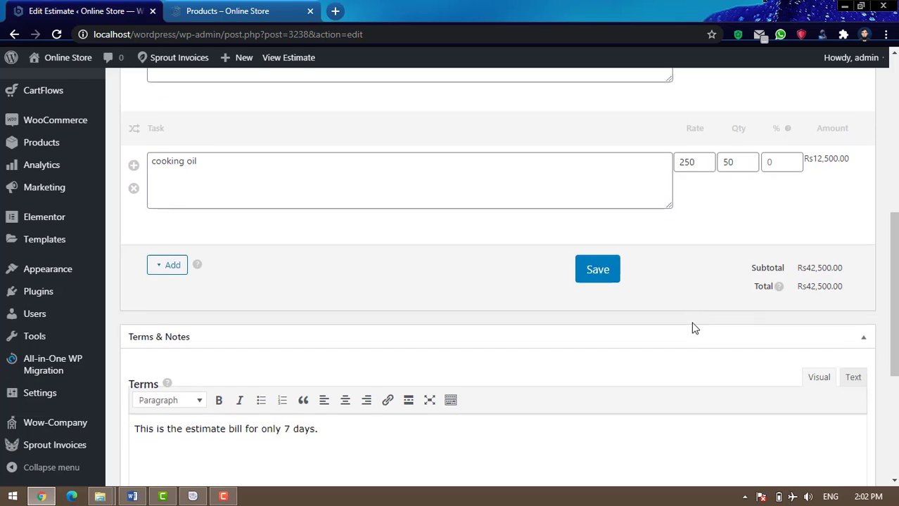
pyautogui.scroll(-1, 694, 328)
pyautogui.scroll(11, 693, 328)
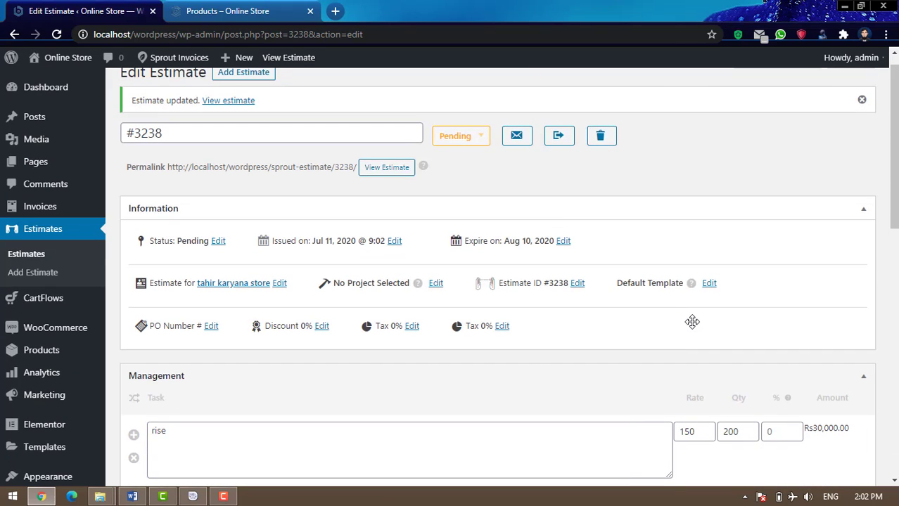
# Drag the Terms & Notes box up above the Management line items
pyautogui.scroll(-3, 692, 323)
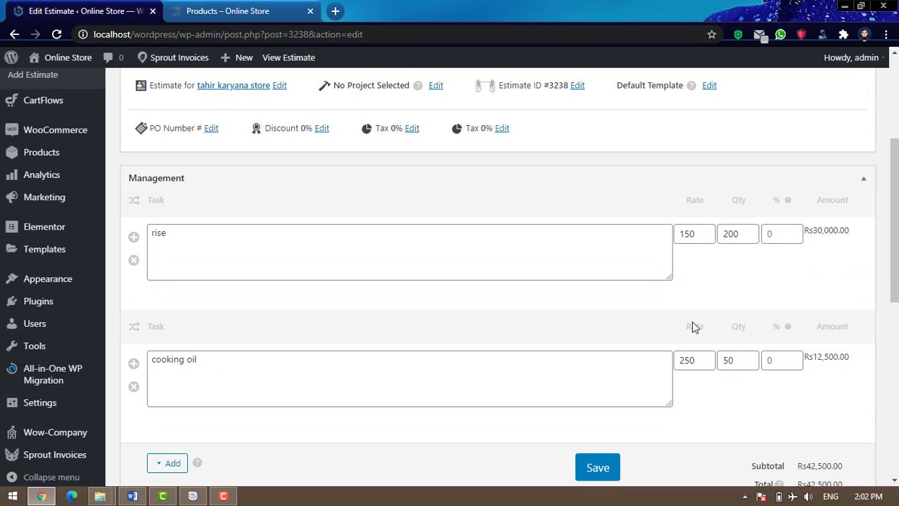
pyautogui.scroll(-6, 692, 326)
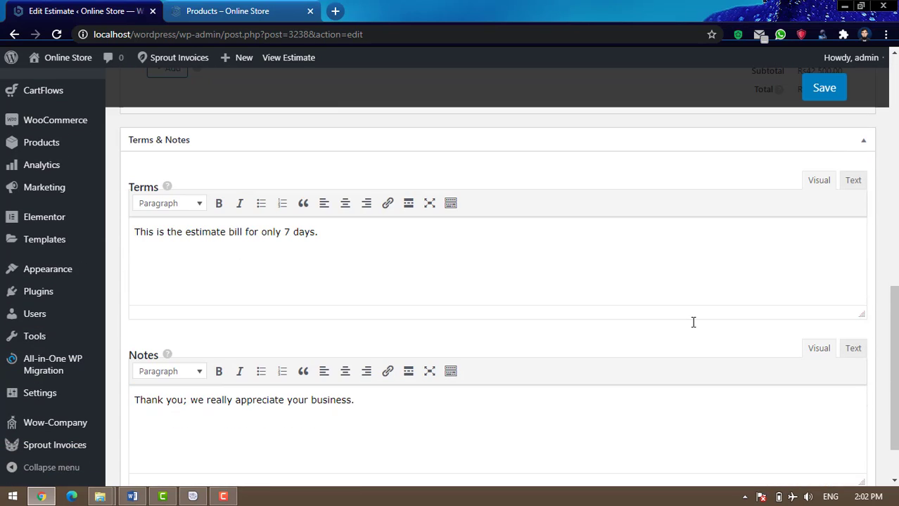
pyautogui.scroll(2, 692, 322)
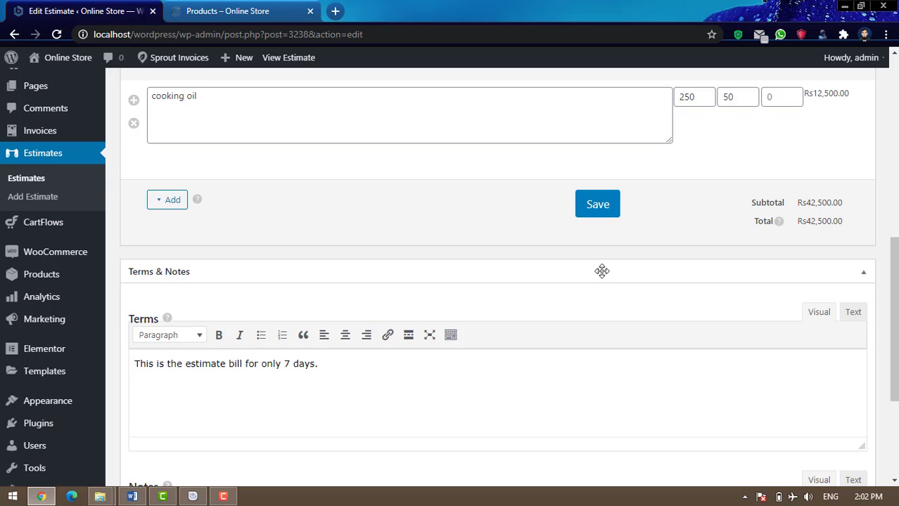
pyautogui.scroll(2, 694, 355)
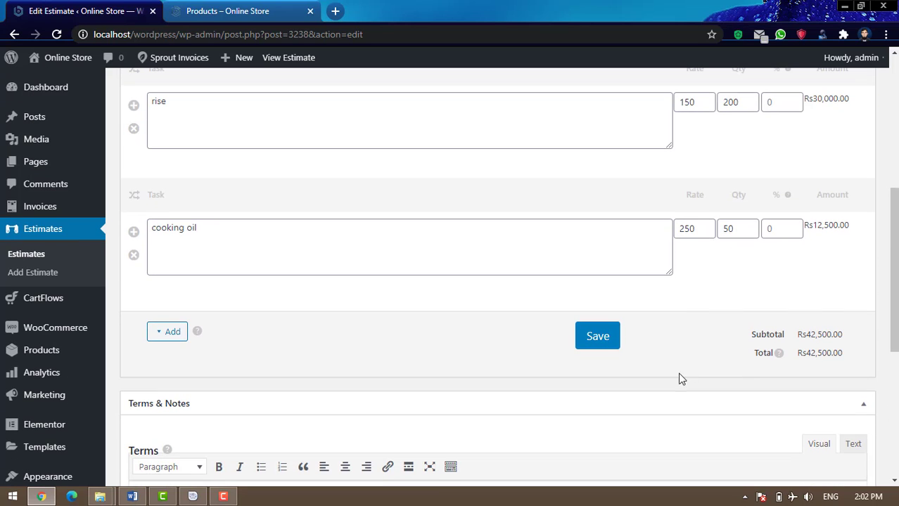
pyautogui.moveTo(632, 407); pyautogui.dragTo(617, 165)
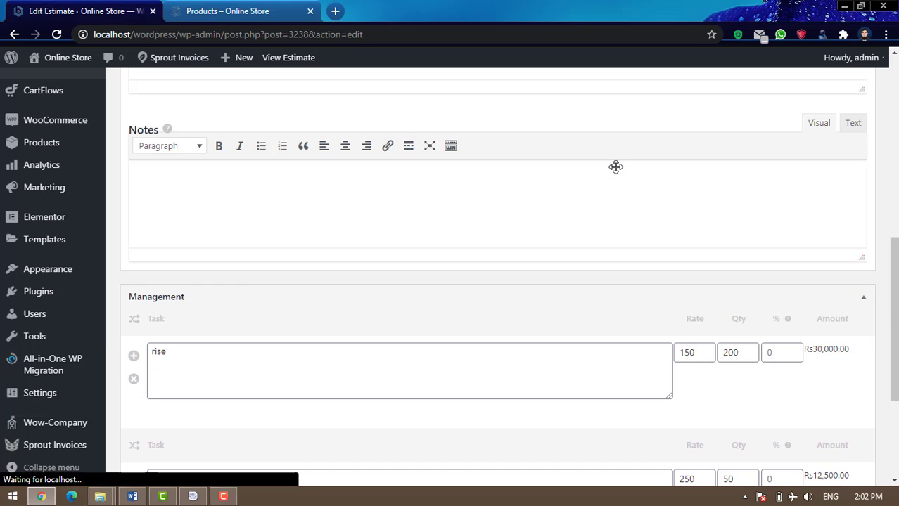
pyautogui.scroll(5, 627, 220)
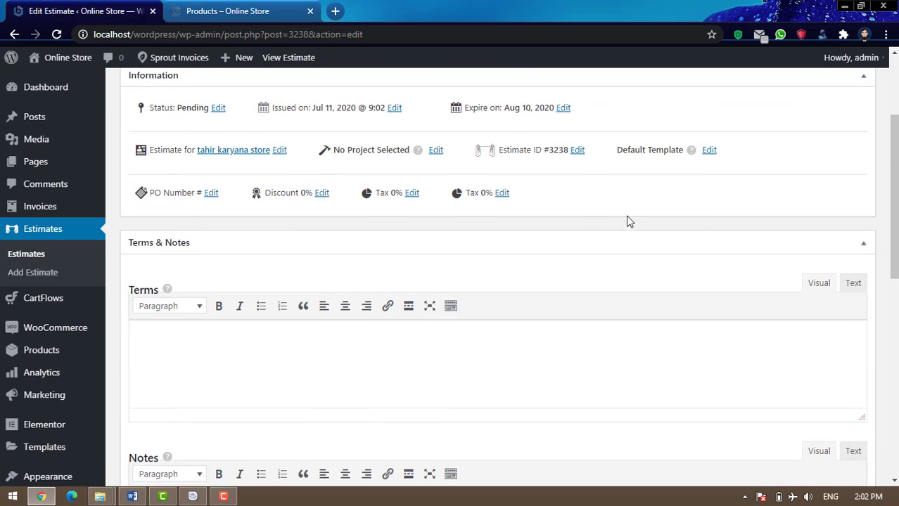
pyautogui.scroll(1, 628, 221)
pyautogui.scroll(2, 629, 218)
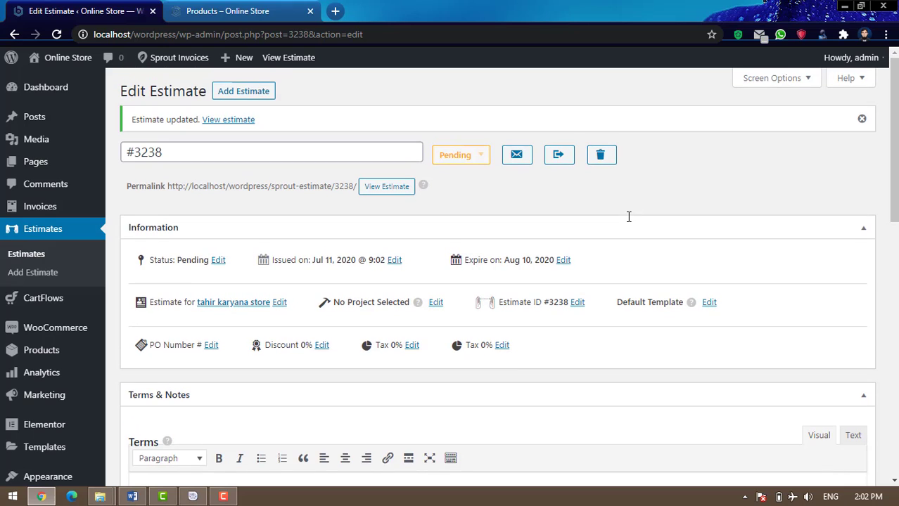
pyautogui.scroll(-3, 628, 217)
pyautogui.scroll(-3, 628, 216)
pyautogui.scroll(2, 626, 221)
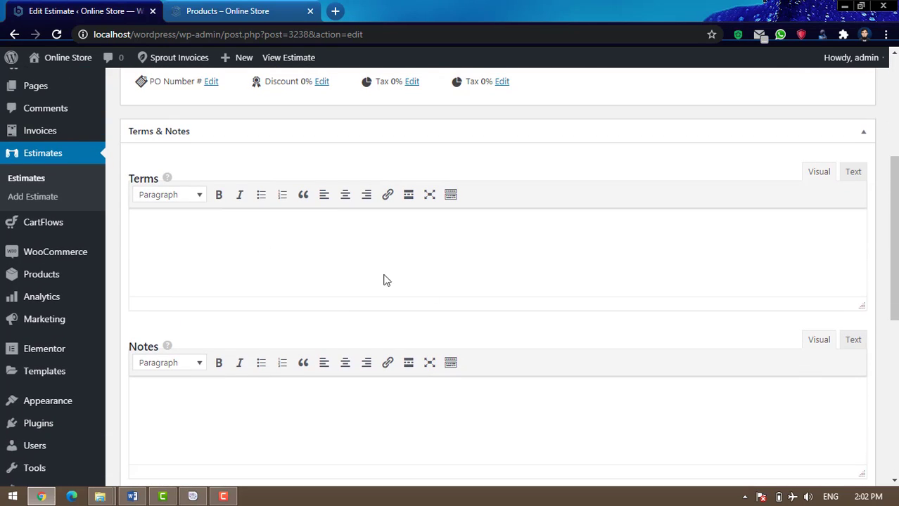
pyautogui.scroll(1, 486, 280)
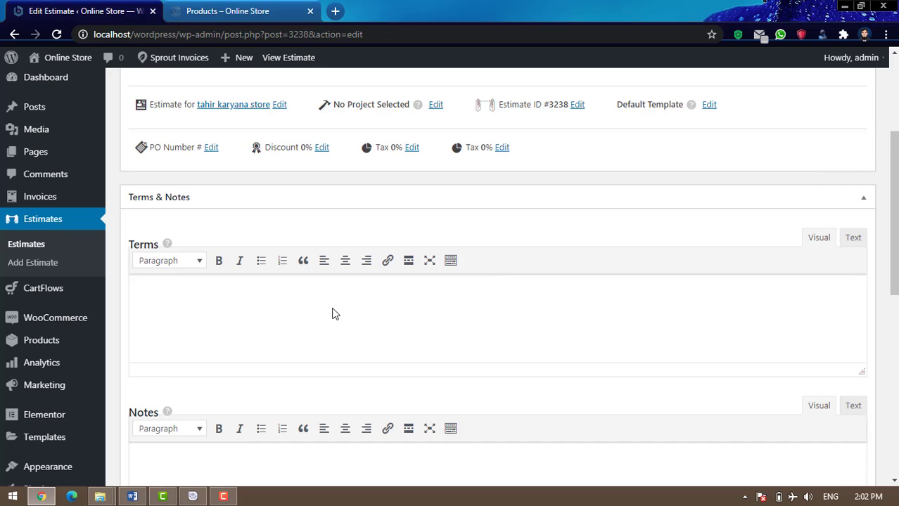
pyautogui.scroll(-4, 334, 312)
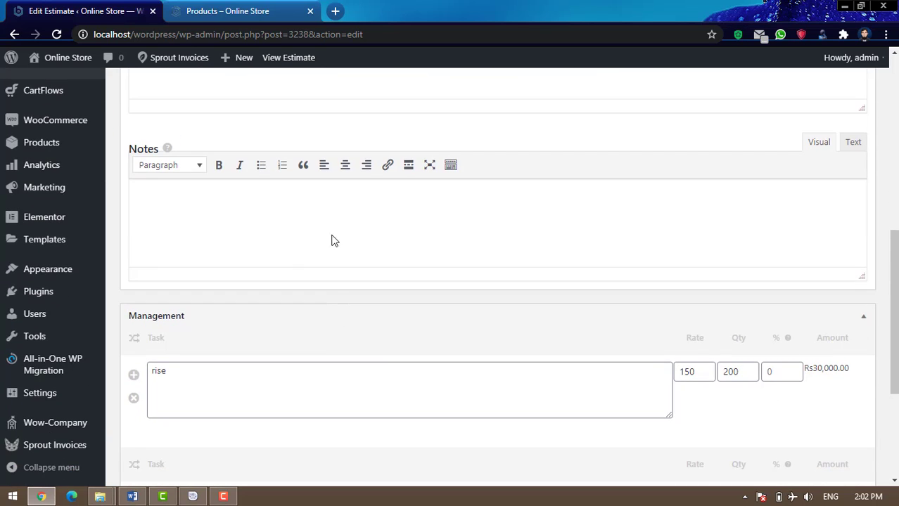
pyautogui.scroll(-3, 363, 228)
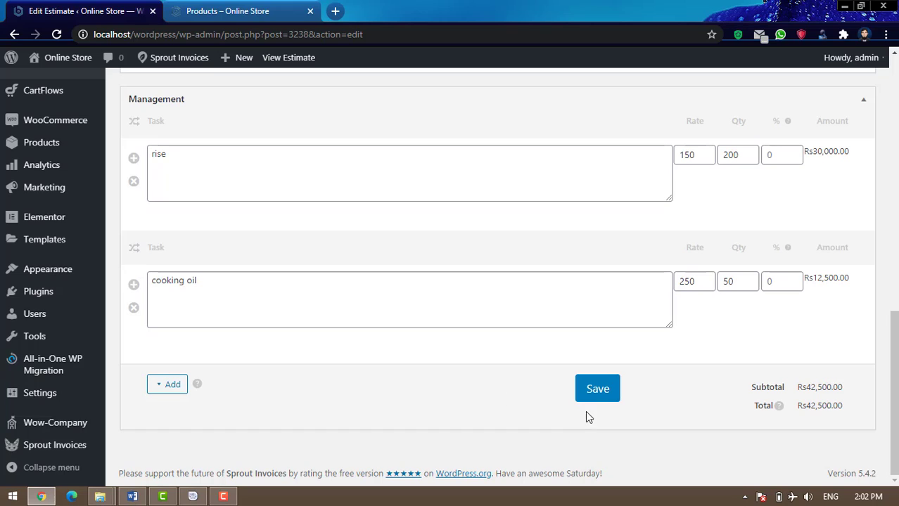
# Re-save estimate #3238 and check the 7-day terms and thank-you note in Terms & Notes
pyautogui.click(599, 394)
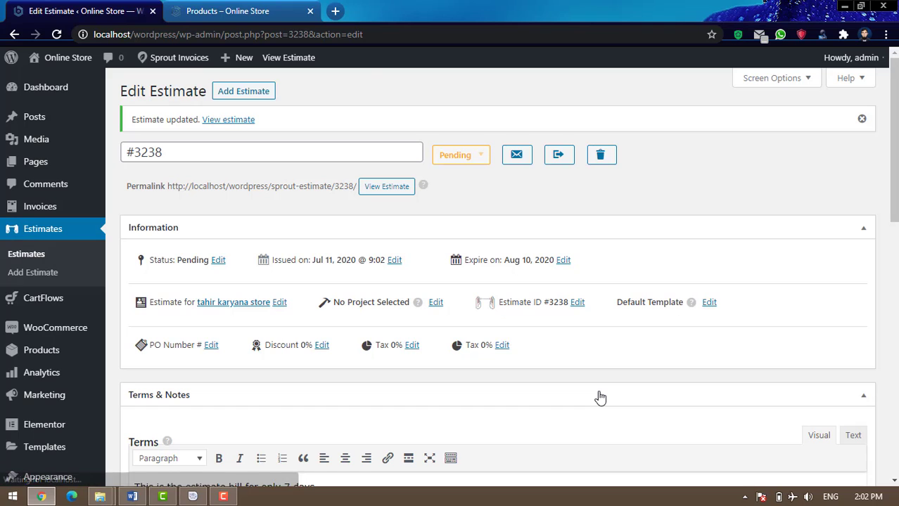
pyautogui.scroll(-3, 693, 387)
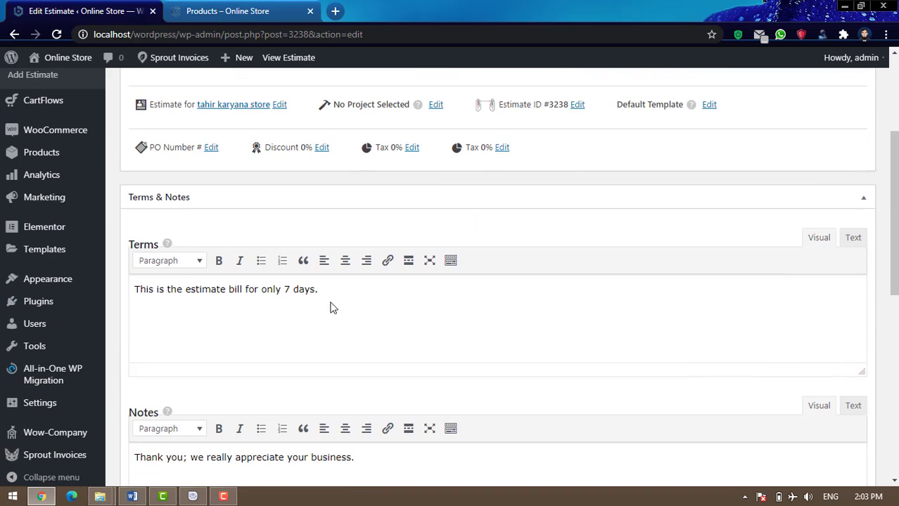
pyautogui.click(312, 290)
pyautogui.scroll(-2, 325, 310)
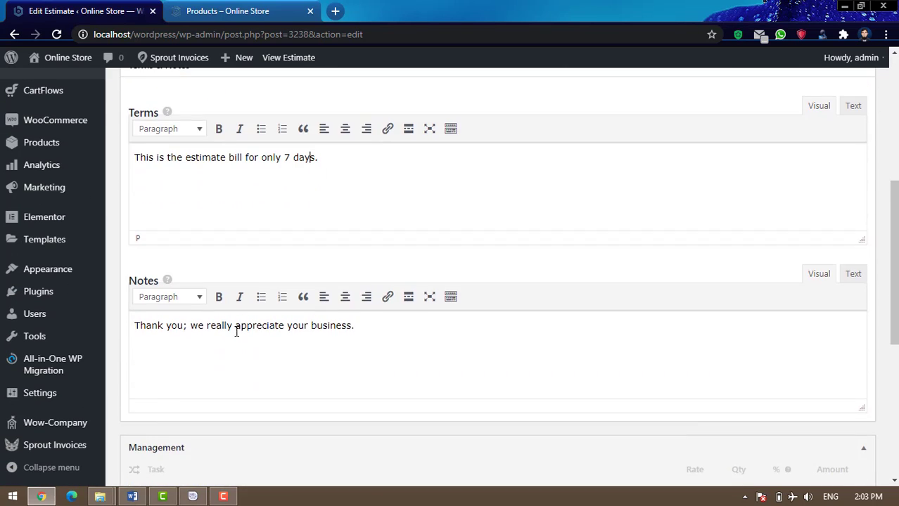
pyautogui.moveTo(137, 327); pyautogui.dragTo(401, 325)
pyautogui.click(401, 327)
pyautogui.scroll(1, 675, 368)
pyautogui.scroll(5, 675, 368)
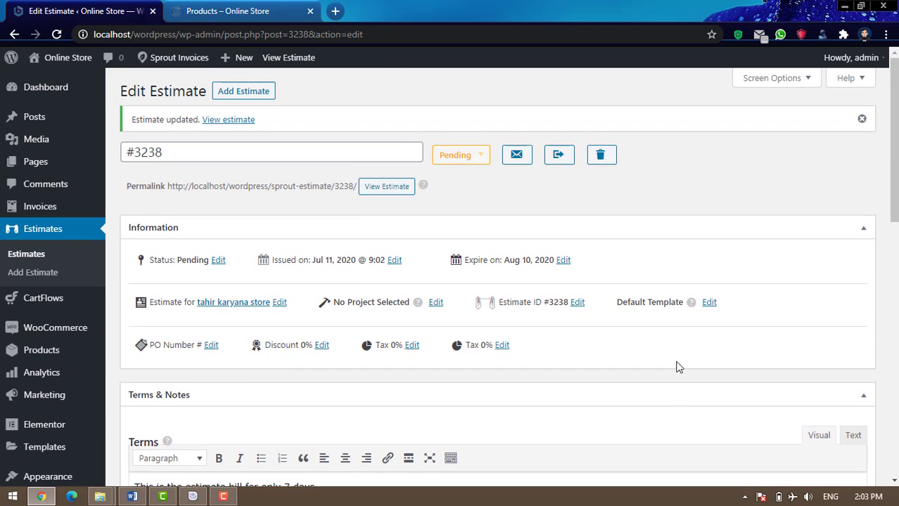
pyautogui.rightClick(389, 189)
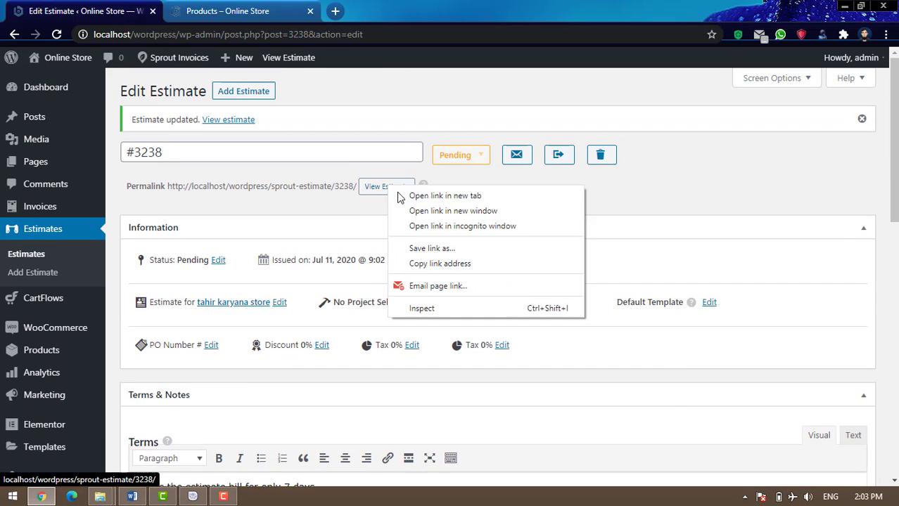
pyautogui.click(436, 196)
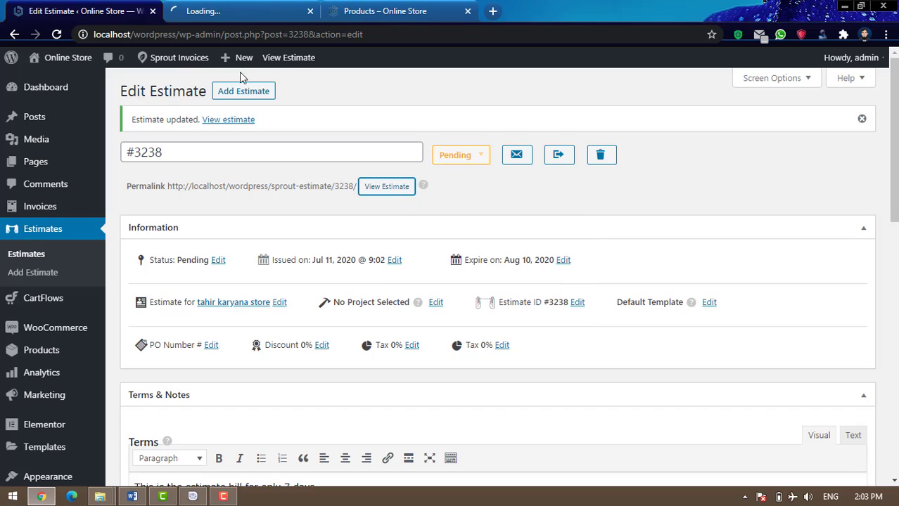
pyautogui.click(245, 13)
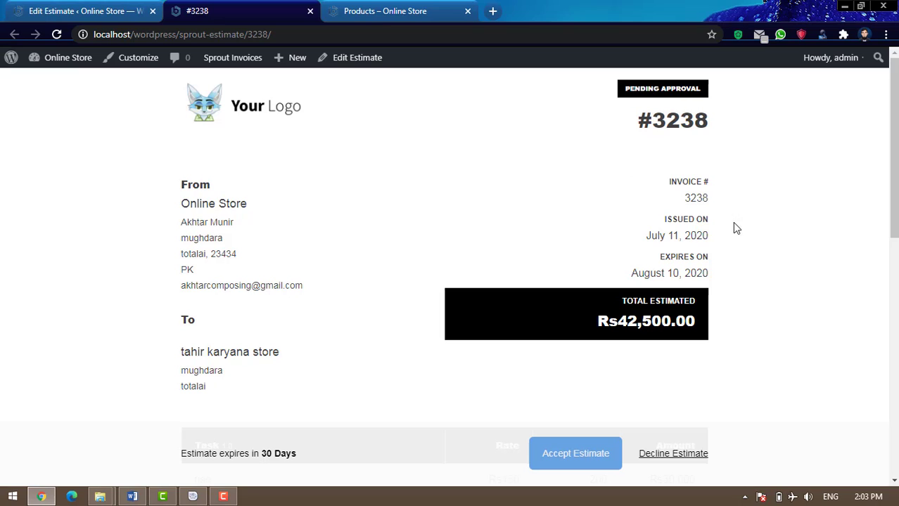
pyautogui.moveTo(645, 120); pyautogui.dragTo(332, 213)
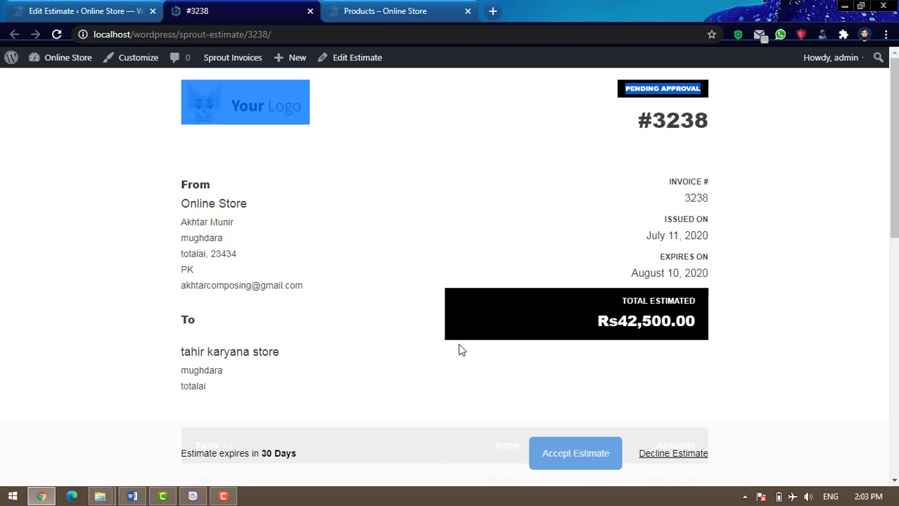
pyautogui.scroll(-2, 411, 315)
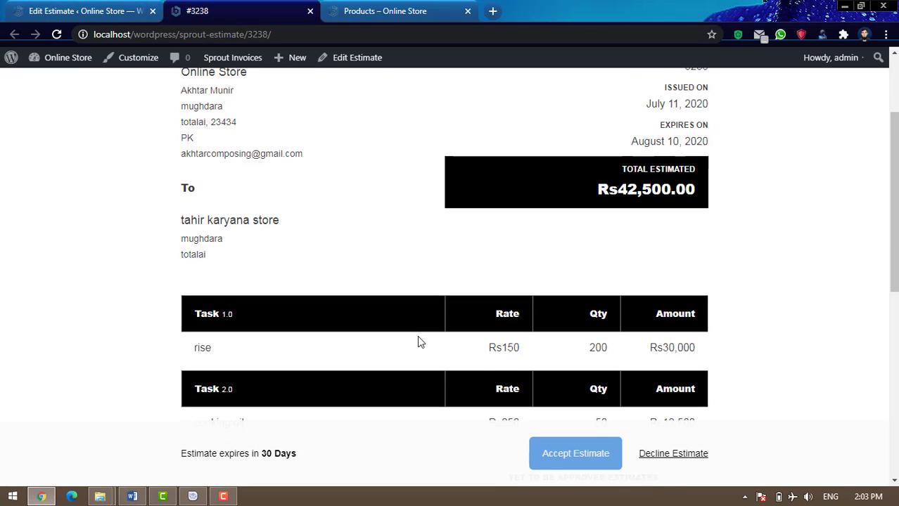
pyautogui.scroll(-5, 422, 341)
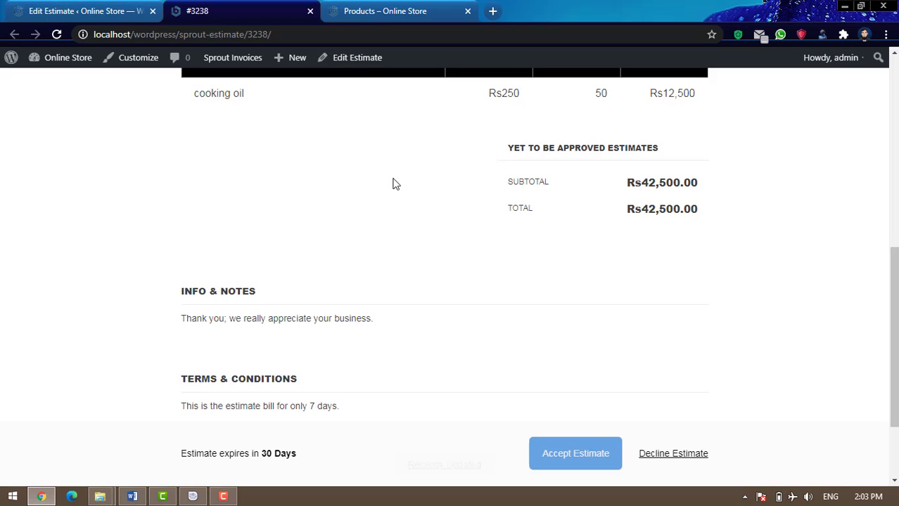
pyautogui.click(294, 38)
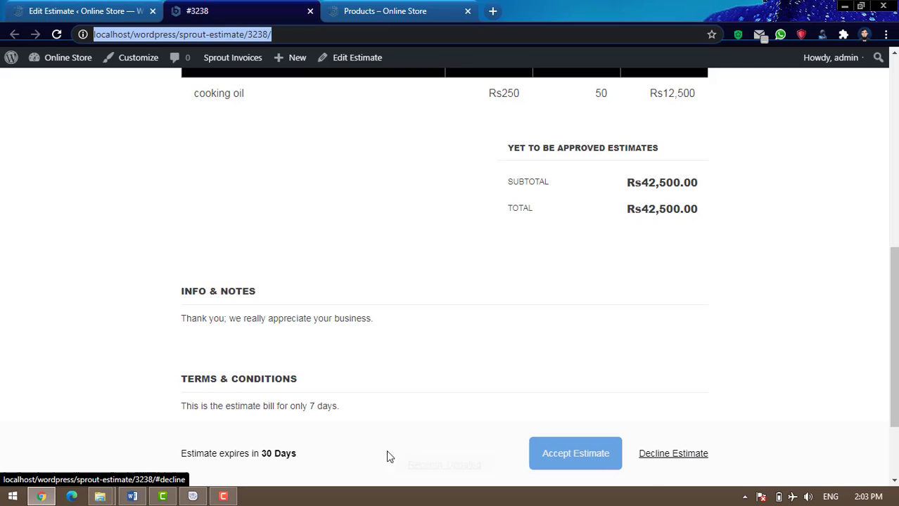
pyautogui.moveTo(184, 452); pyautogui.dragTo(295, 452)
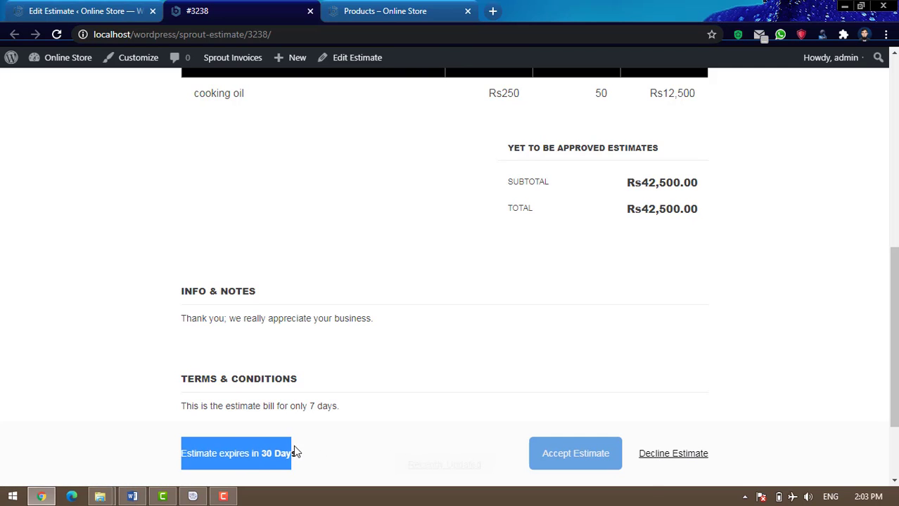
pyautogui.click(316, 450)
pyautogui.scroll(3, 270, 325)
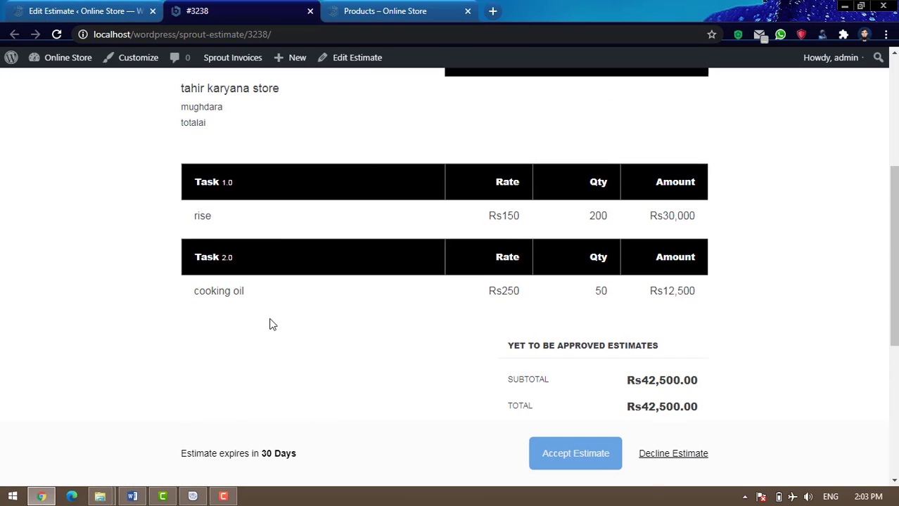
pyautogui.click(310, 11)
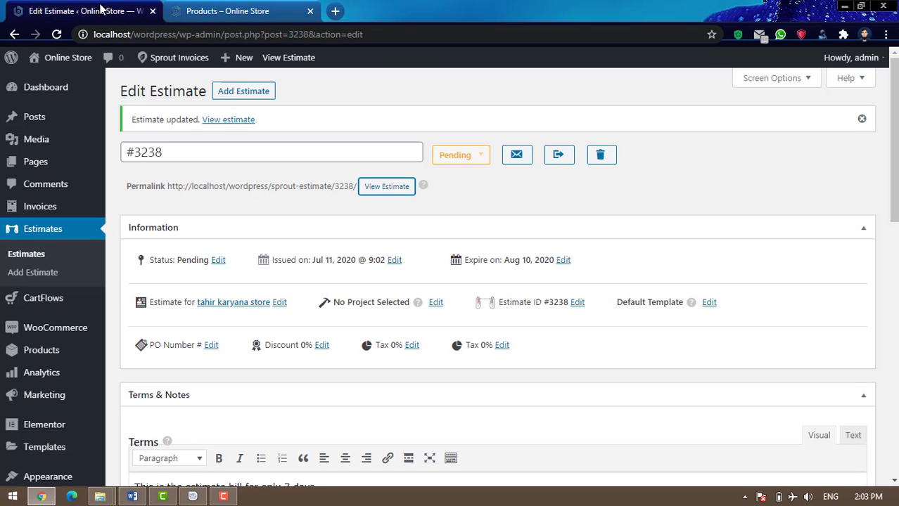
# In the Estimates list, change #3238's status from Pending to Complete: Estimate Approved
pyautogui.click(37, 256)
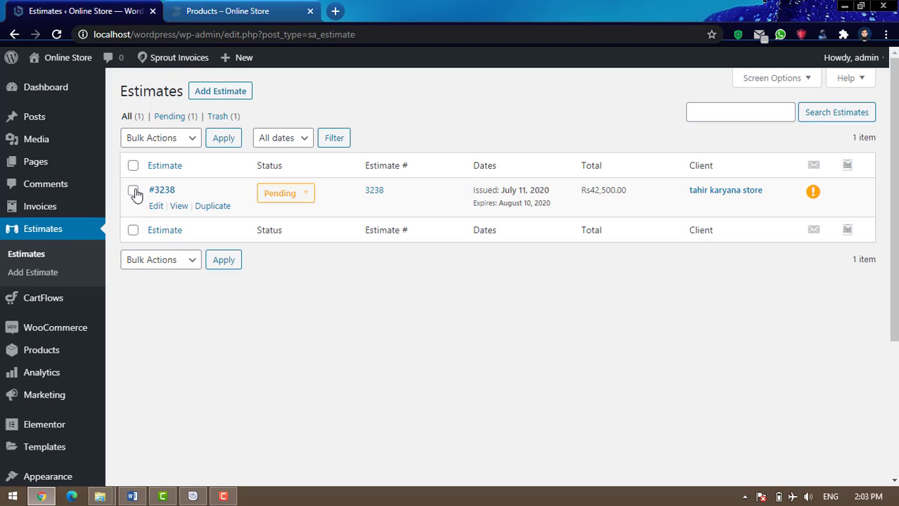
pyautogui.click(304, 194)
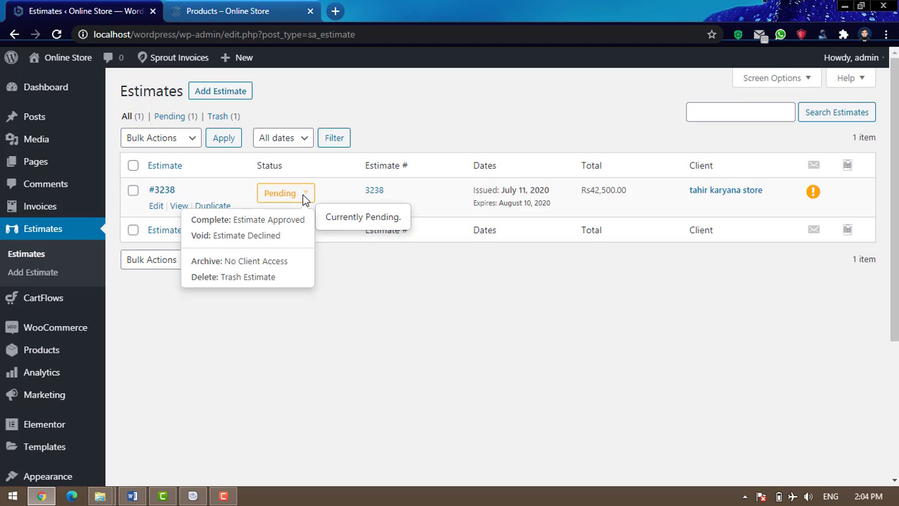
pyautogui.click(237, 223)
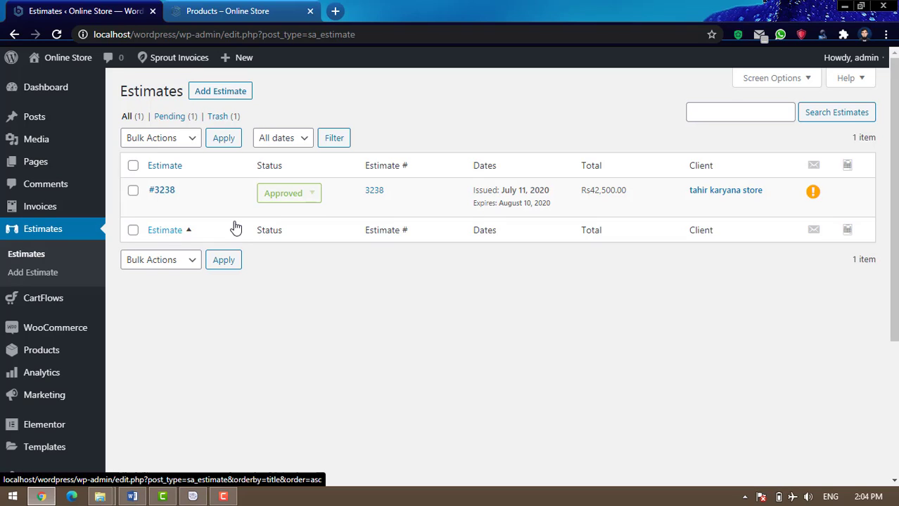
# Open the Invoices list showing invoice #3238 with Rs0.00 of Rs42,500.00 paid
pyautogui.moveTo(226, 209)
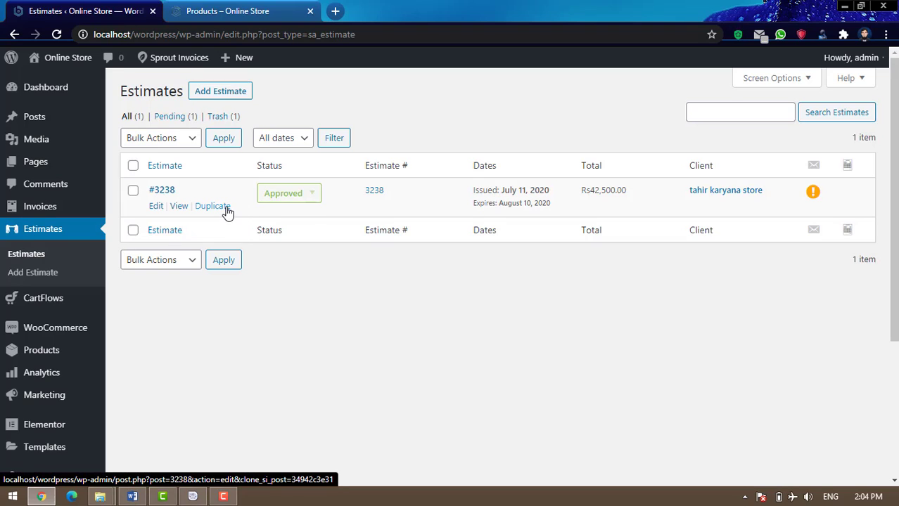
pyautogui.moveTo(47, 212)
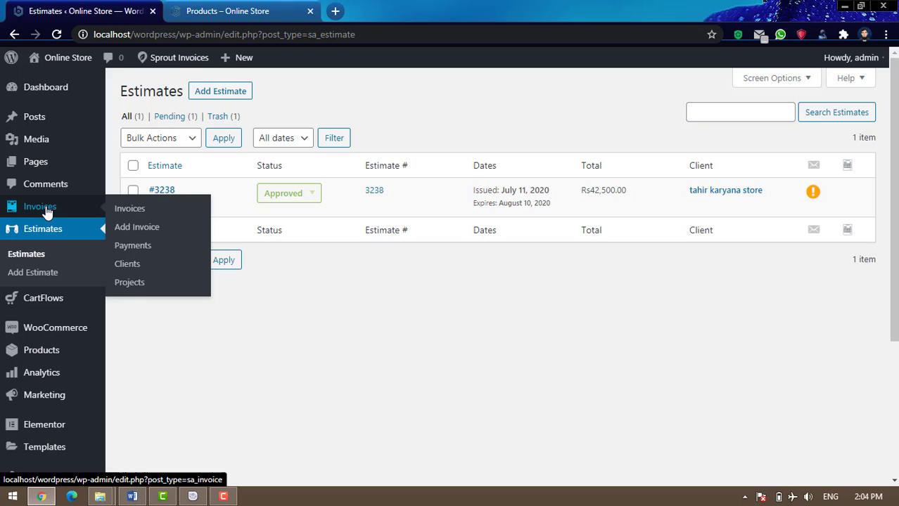
pyautogui.click(47, 212)
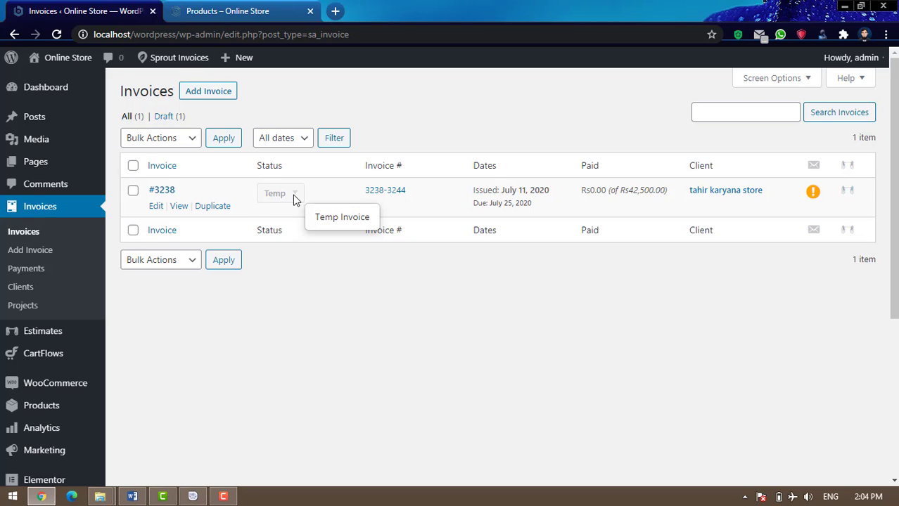
# Edit invoice #3238 and hide the Astra Settings, Invoice History and Send Notification boxes via Screen Options
pyautogui.click(156, 207)
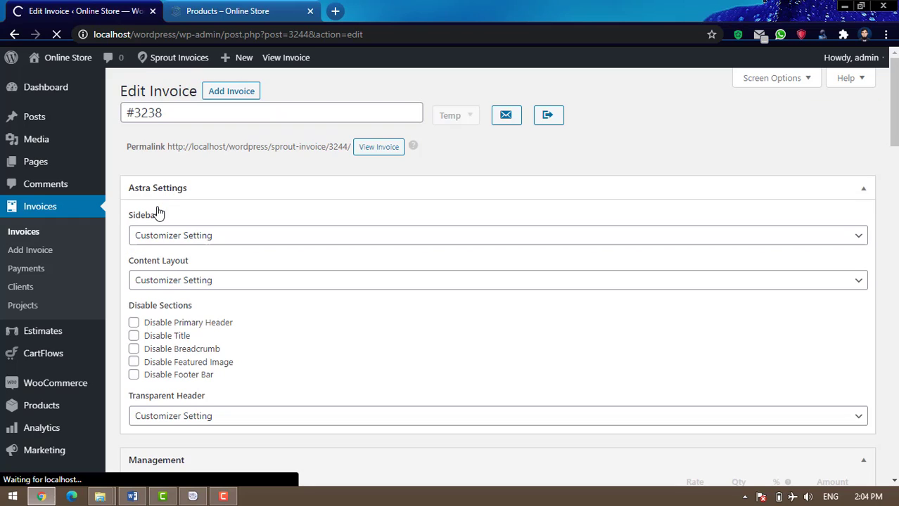
pyautogui.click(802, 80)
pyautogui.click(137, 106)
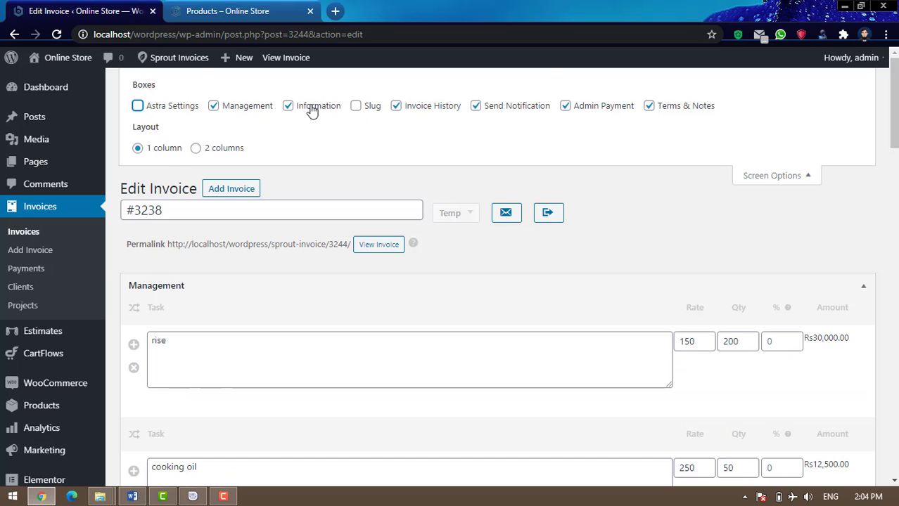
pyautogui.click(396, 107)
pyautogui.click(476, 107)
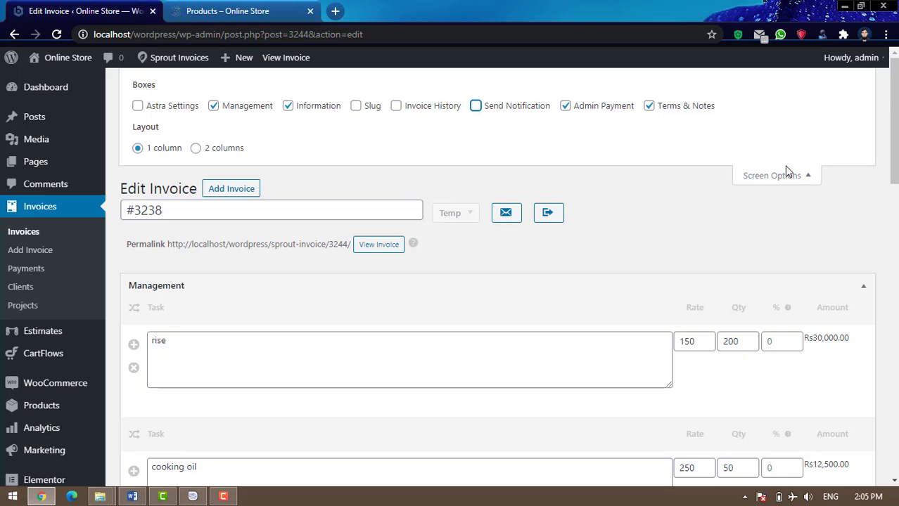
pyautogui.click(800, 176)
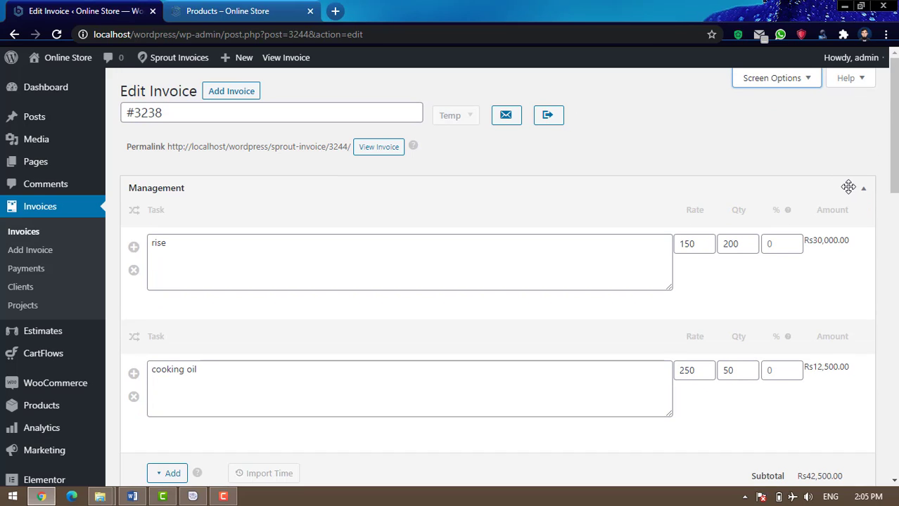
# Drag invoice #3238's Terms & Notes box up above the Management box
pyautogui.scroll(-3, 827, 190)
pyautogui.scroll(-1, 827, 191)
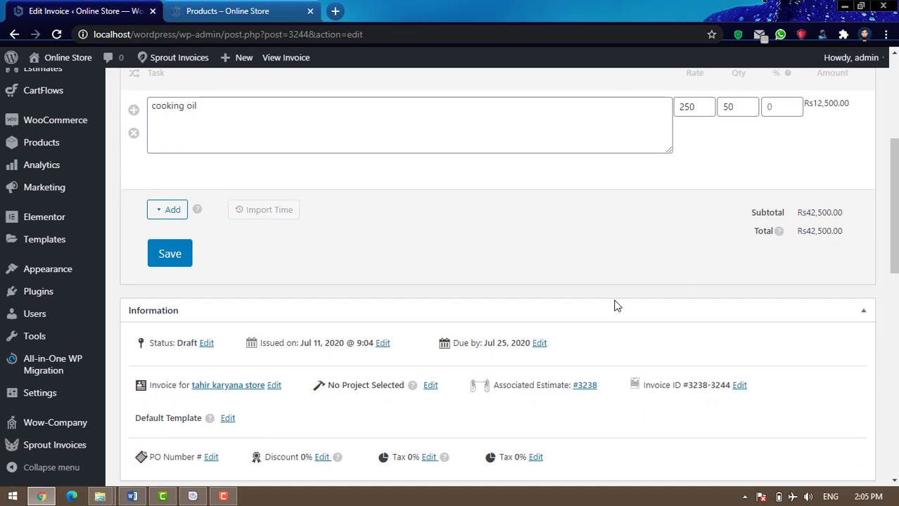
pyautogui.moveTo(598, 311); pyautogui.dragTo(599, 110)
pyautogui.scroll(-5, 656, 204)
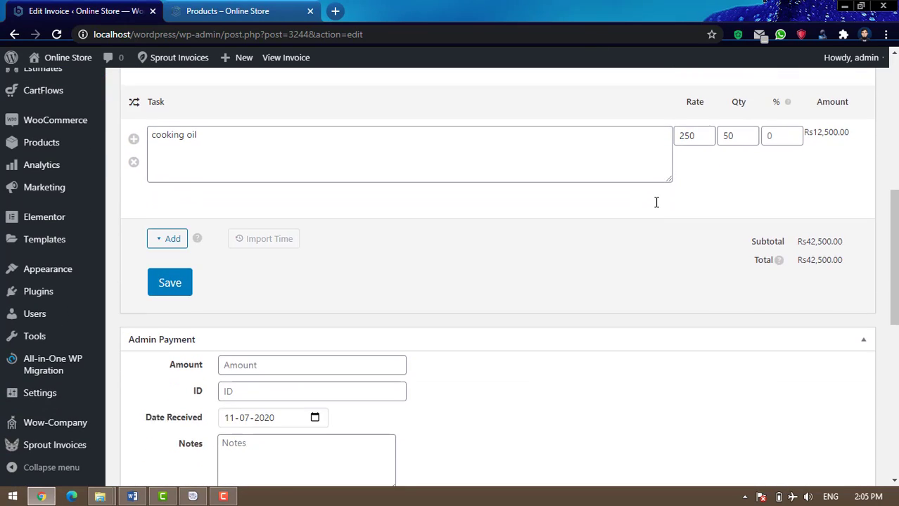
pyautogui.scroll(-3, 656, 204)
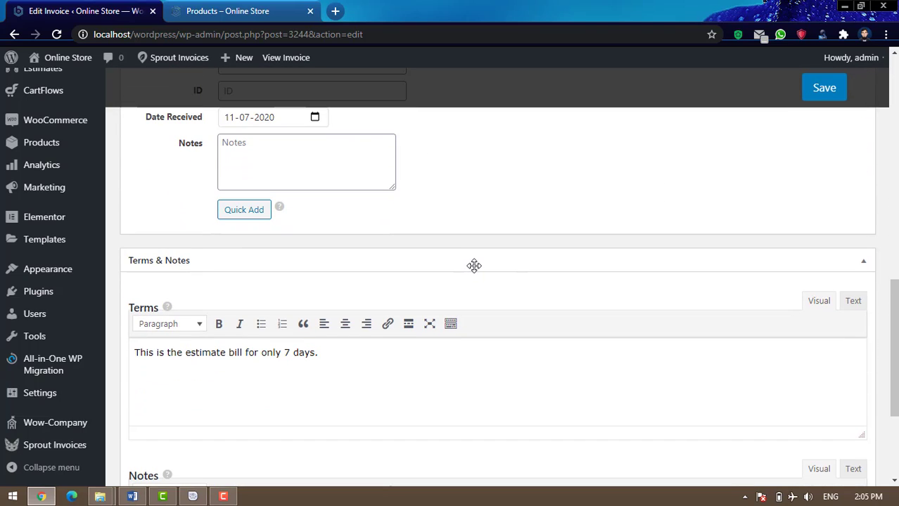
pyautogui.moveTo(496, 245)
pyautogui.mouseDown()
pyautogui.moveTo(487, 77)
pyautogui.moveTo(488, 125)
pyautogui.moveTo(468, 59)
pyautogui.moveTo(630, 57)
pyautogui.moveTo(632, 34)
pyautogui.moveTo(621, 62)
pyautogui.moveTo(595, 62)
pyautogui.moveTo(511, 108)
pyautogui.moveTo(527, 46)
pyautogui.moveTo(490, 112)
pyautogui.moveTo(475, 181)
pyautogui.moveTo(475, 237)
pyautogui.moveTo(492, 237)
pyautogui.mouseUp()
pyautogui.scroll(-8, 773, 220)
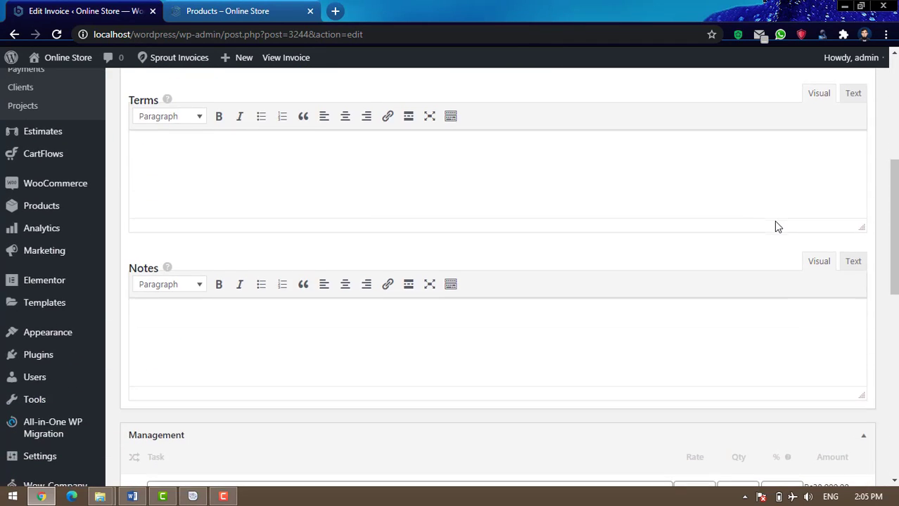
pyautogui.scroll(-3, 775, 221)
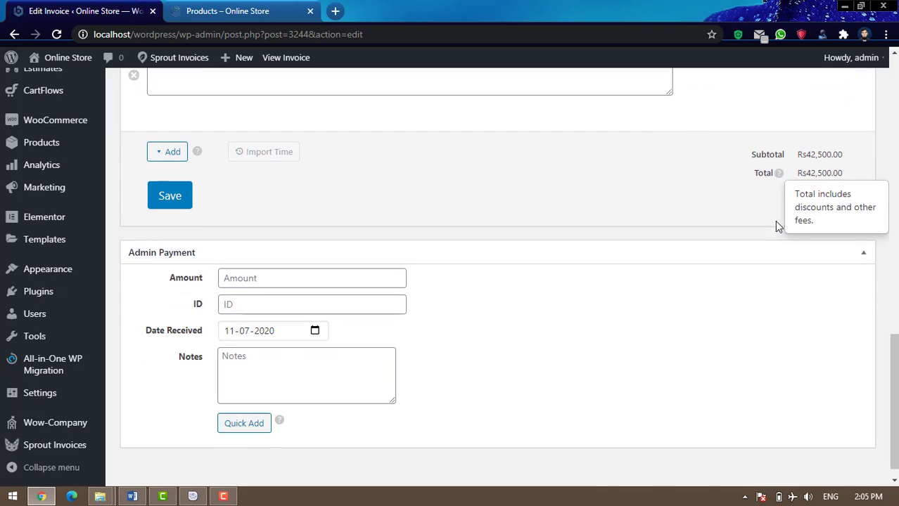
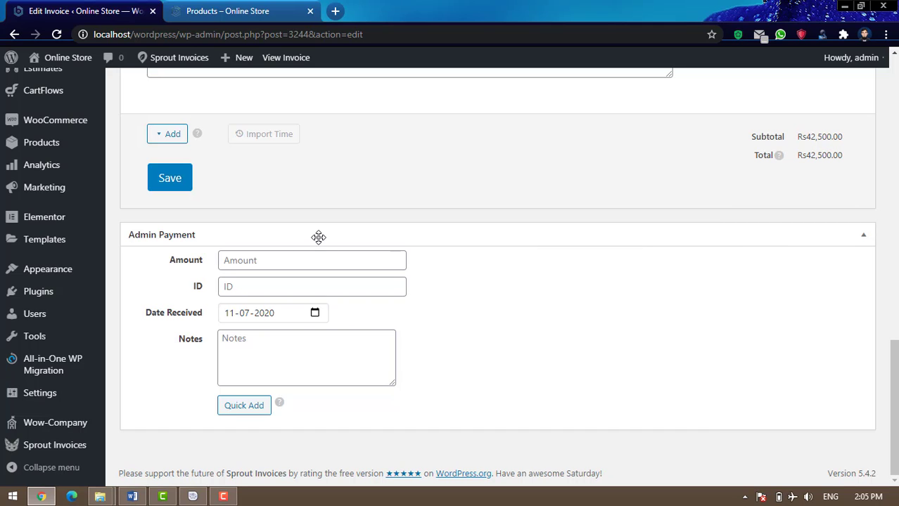
# Drag invoice #3238's Admin Payment box above Management, then review the Rs42,500.00 subtotal
pyautogui.moveTo(409, 195); pyautogui.dragTo(214, 430)
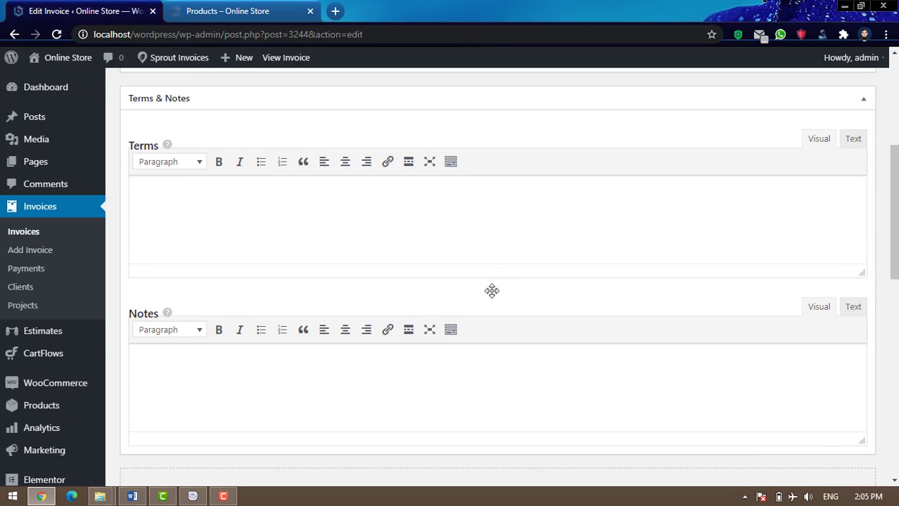
pyautogui.scroll(-3, 510, 285)
pyautogui.scroll(-6, 511, 285)
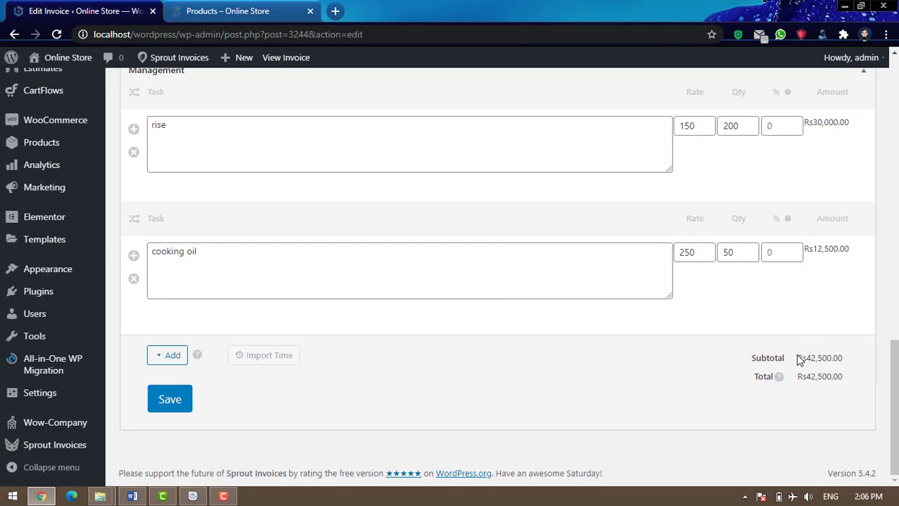
pyautogui.moveTo(798, 357); pyautogui.dragTo(838, 357)
pyautogui.scroll(4, 672, 382)
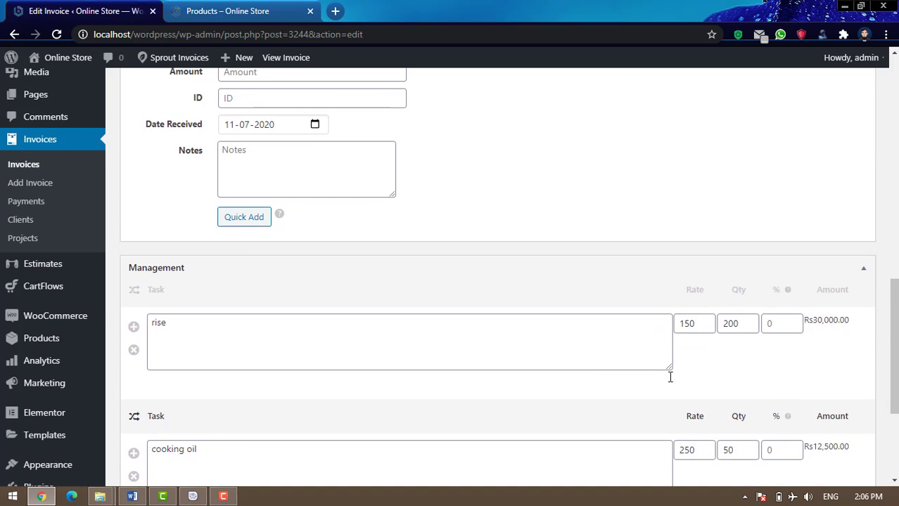
pyautogui.scroll(-2, 540, 303)
pyautogui.scroll(4, 604, 345)
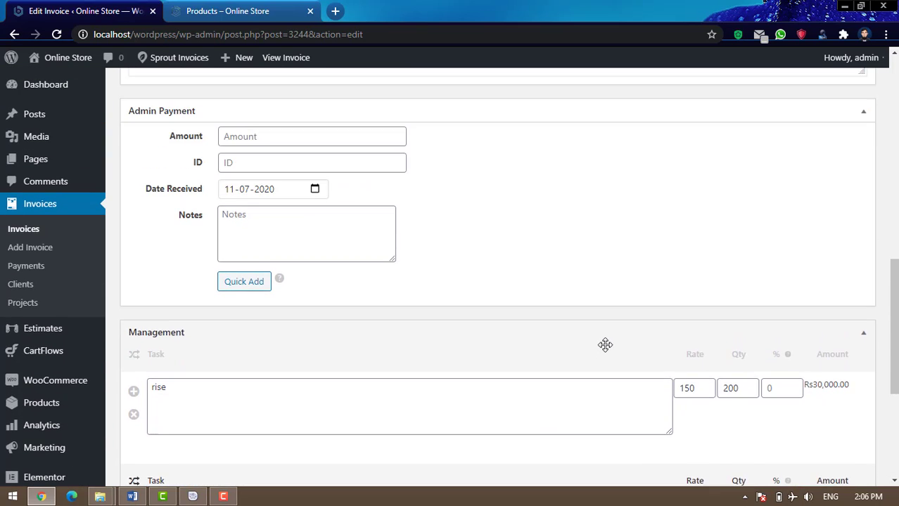
pyautogui.scroll(4, 605, 345)
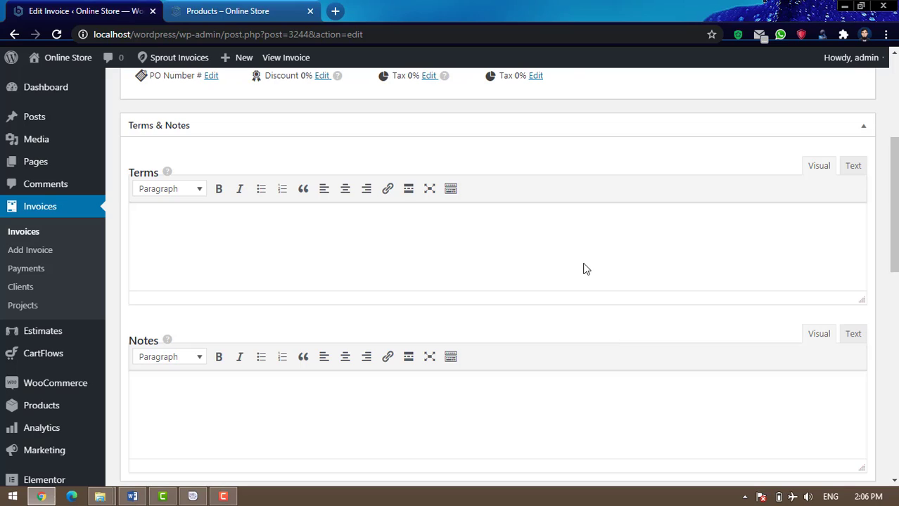
pyautogui.scroll(2, 604, 325)
pyautogui.scroll(1, 604, 325)
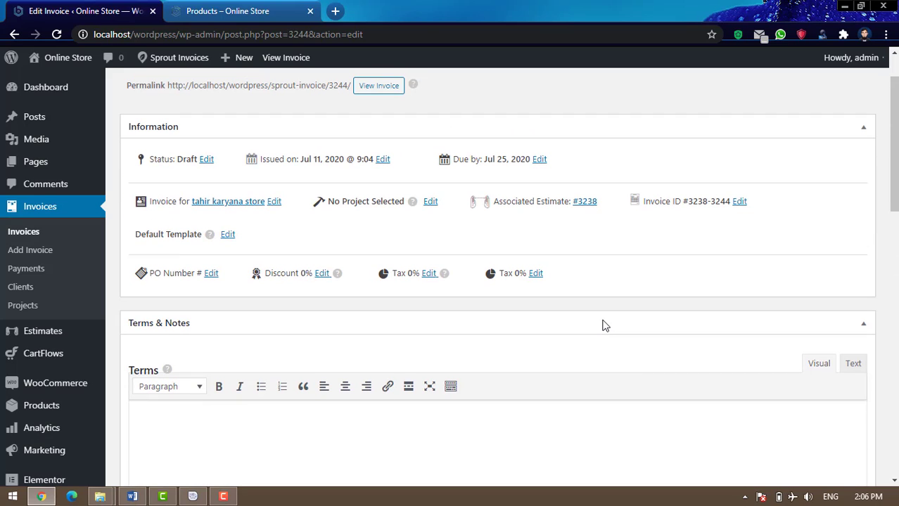
pyautogui.scroll(1, 602, 323)
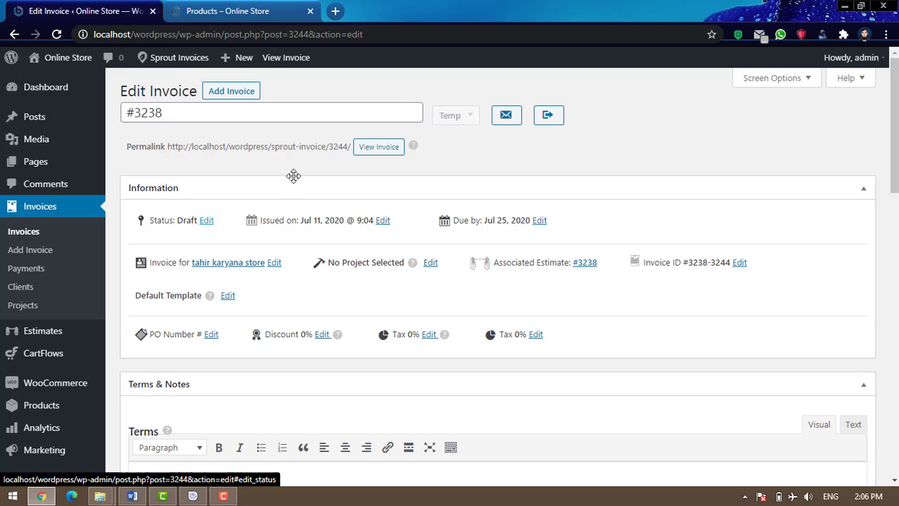
# Set invoice #3238's status to Pending Payment(s), then to Partial Payment Received
pyautogui.click(463, 116)
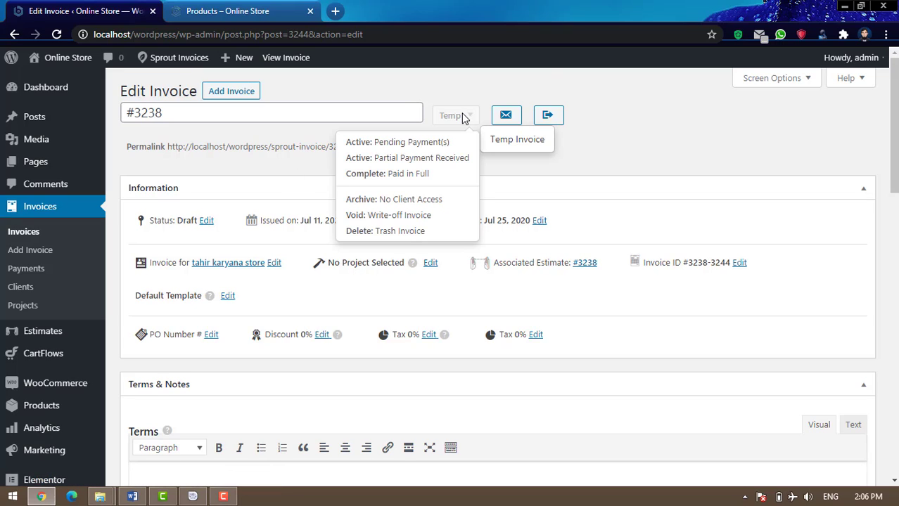
pyautogui.click(206, 222)
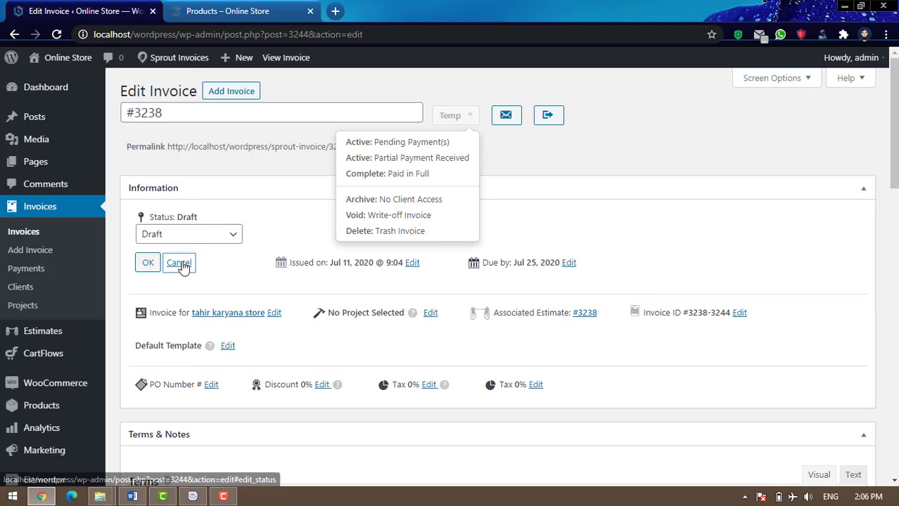
pyautogui.click(181, 263)
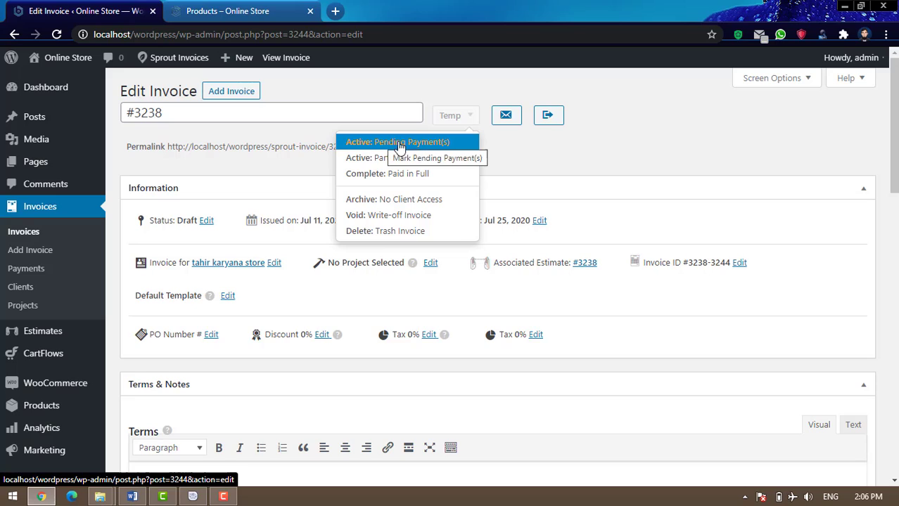
pyautogui.click(441, 143)
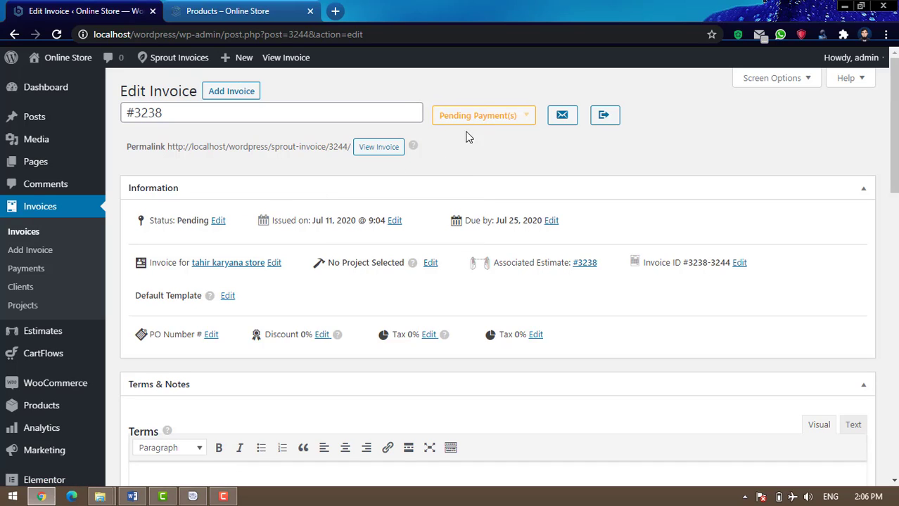
pyautogui.click(513, 118)
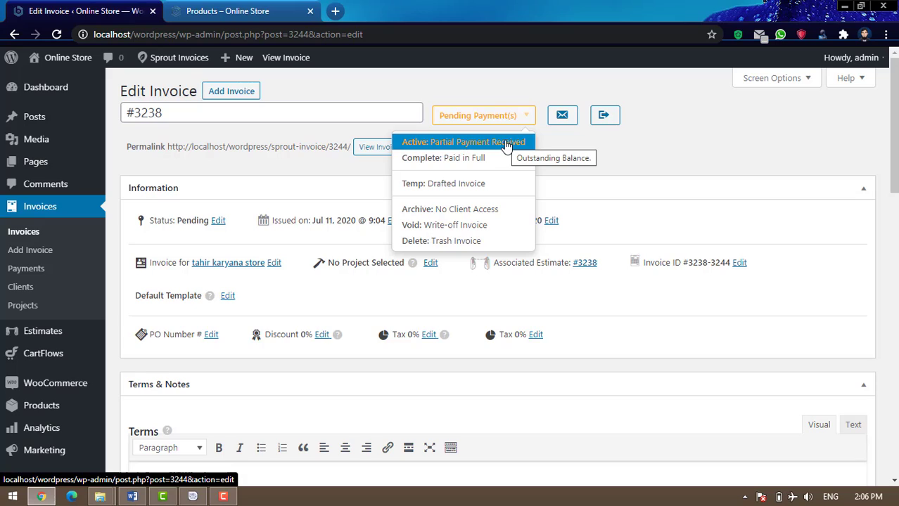
pyautogui.click(506, 142)
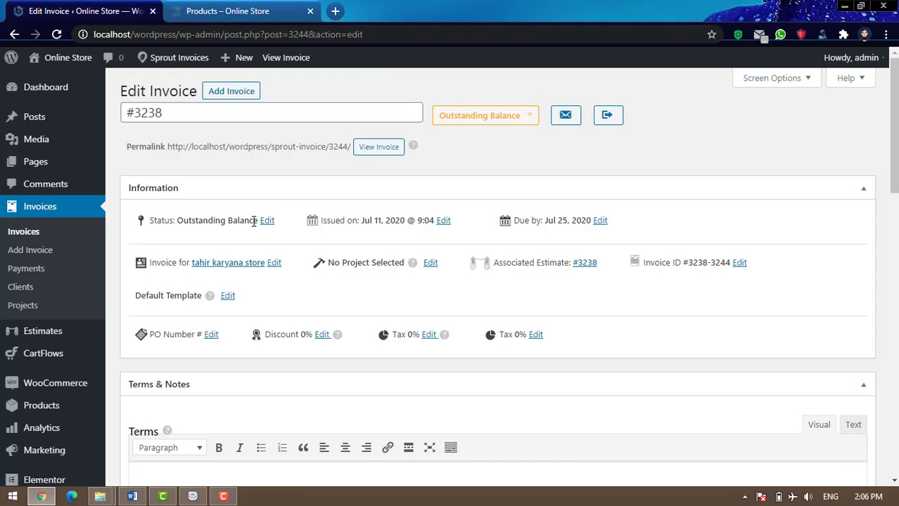
# Enter 20000 as the Admin Payment amount
pyautogui.scroll(-7, 830, 224)
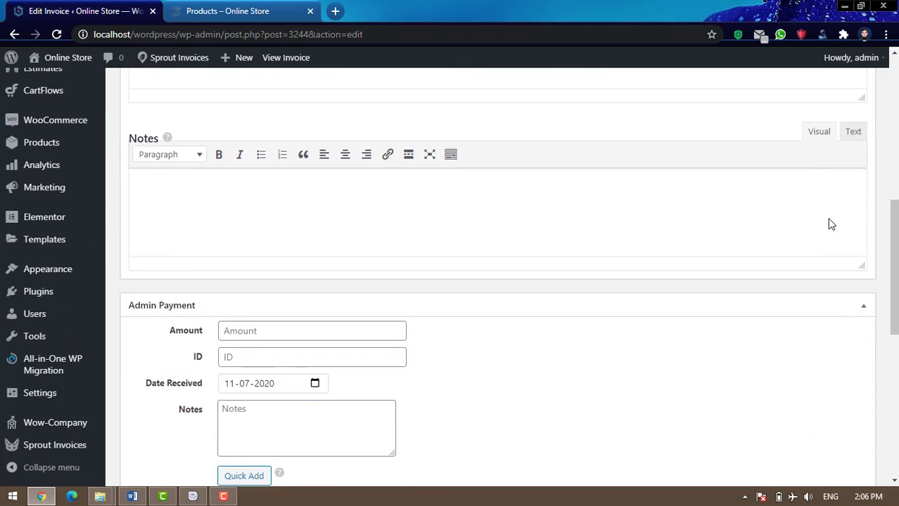
pyautogui.scroll(-2, 830, 224)
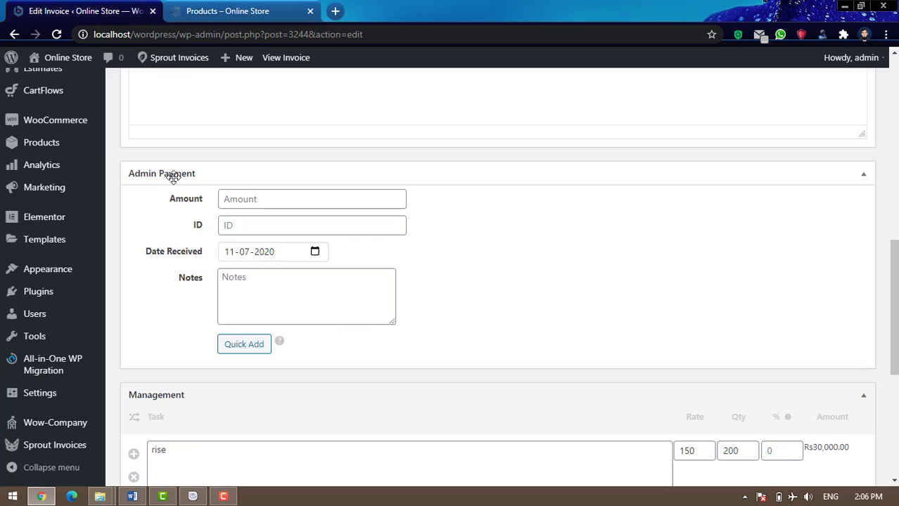
pyautogui.click(285, 202)
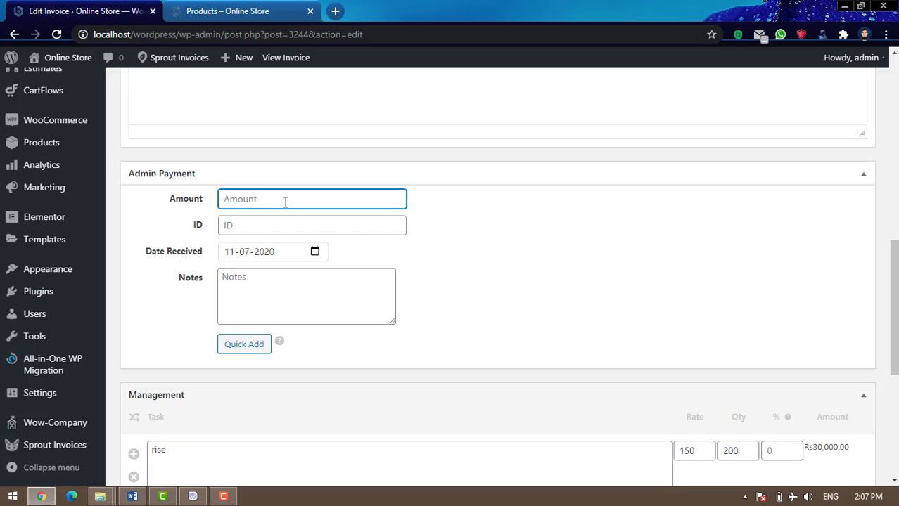
pyautogui.scroll(-3, 669, 316)
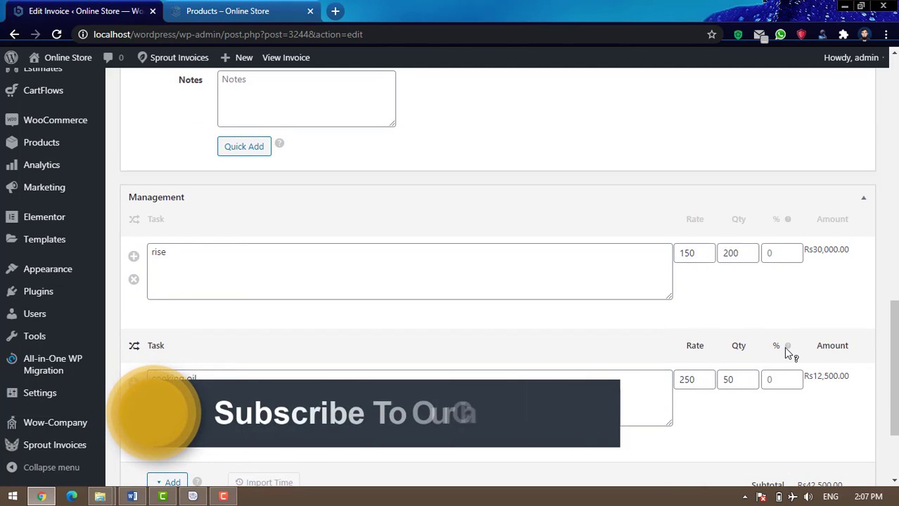
pyautogui.scroll(-2, 788, 352)
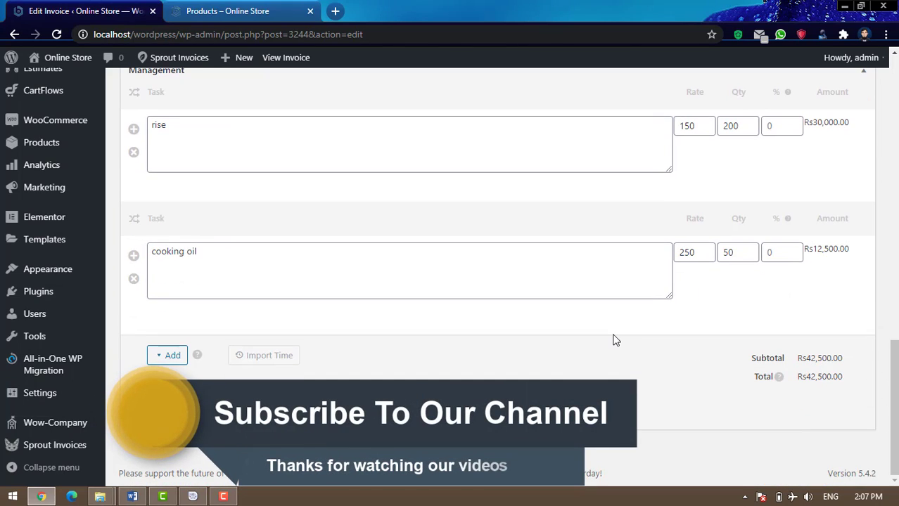
pyautogui.scroll(8, 613, 341)
pyautogui.scroll(3, 357, 265)
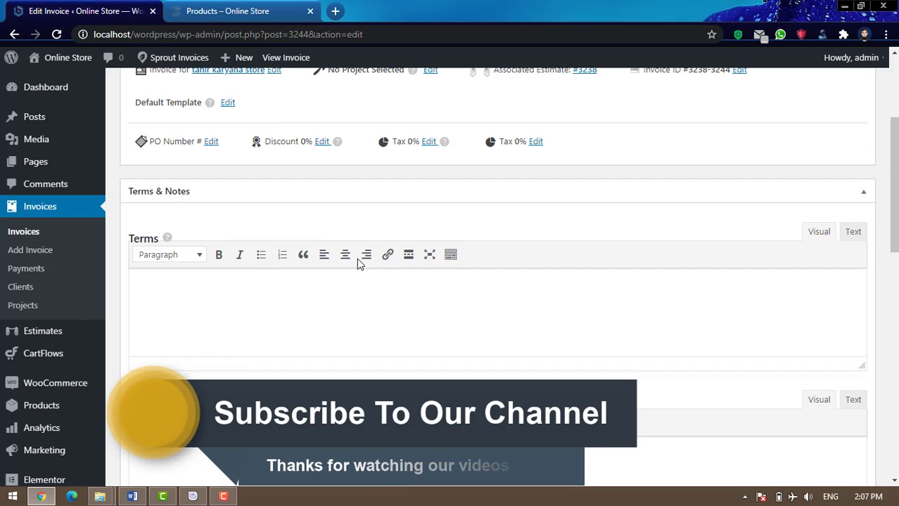
pyautogui.scroll(-5, 357, 265)
pyautogui.write('2')
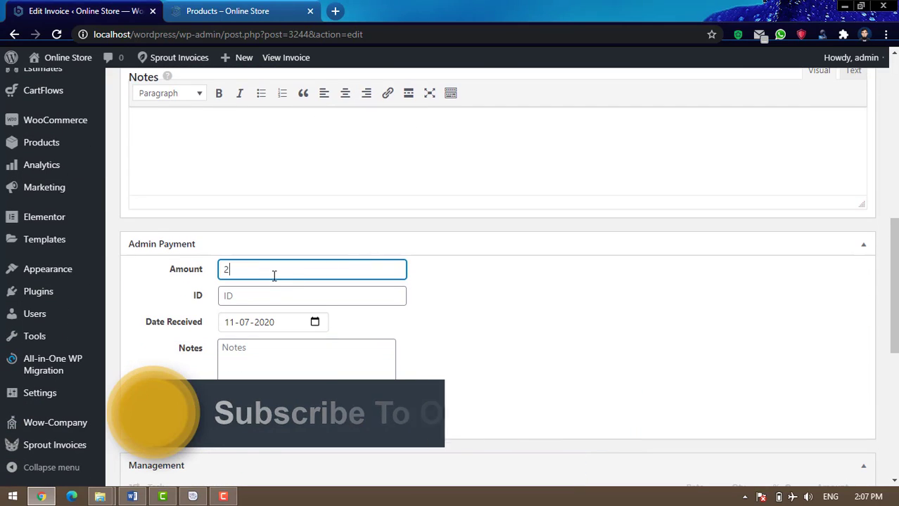
pyautogui.write('000')
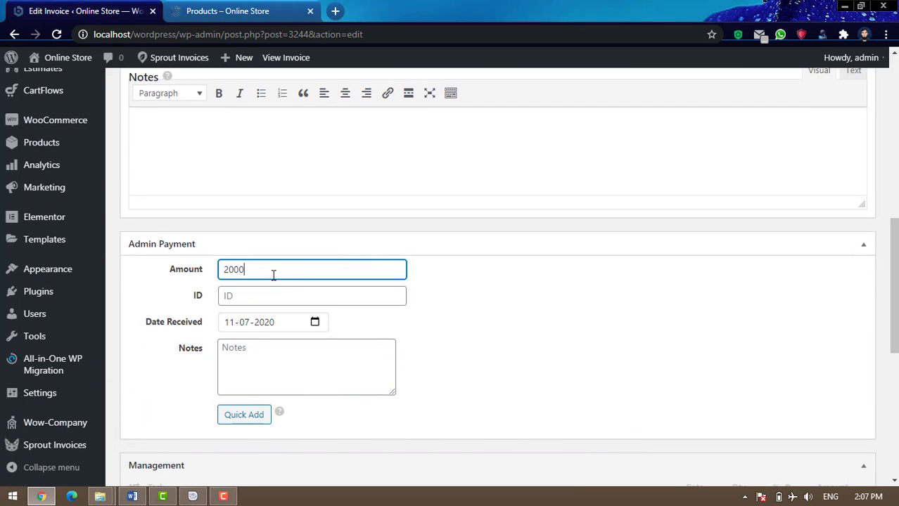
pyautogui.write('0')
pyautogui.scroll(-1, 524, 301)
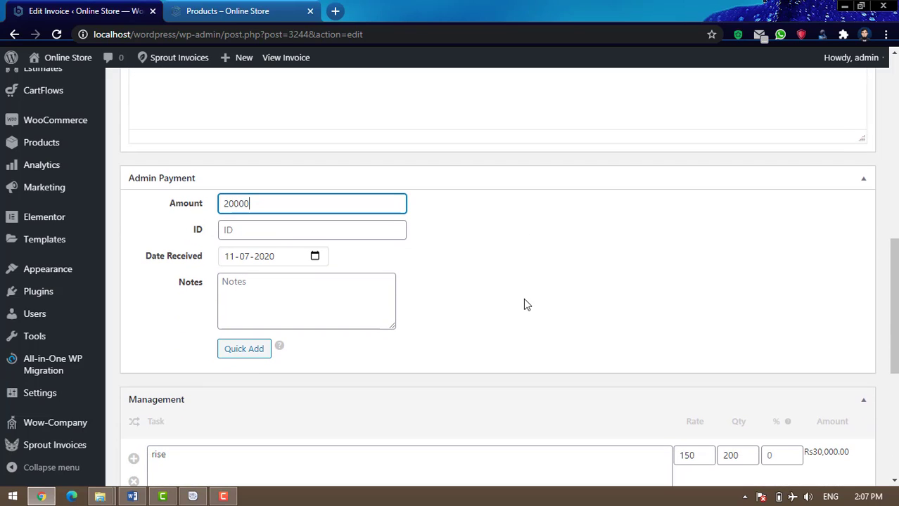
# Note the payment as 'cash' and quick-add the 20000 payment dated 11-07-2020
pyautogui.click(384, 231)
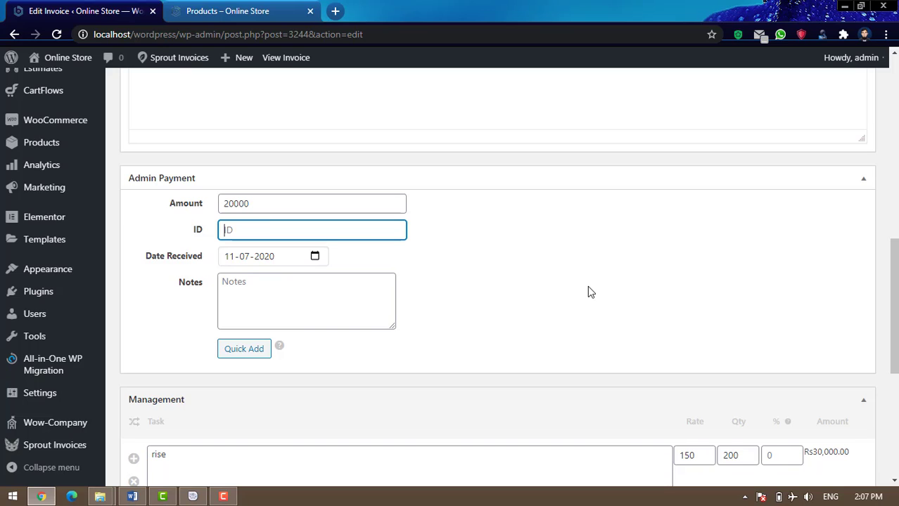
pyautogui.scroll(6, 788, 321)
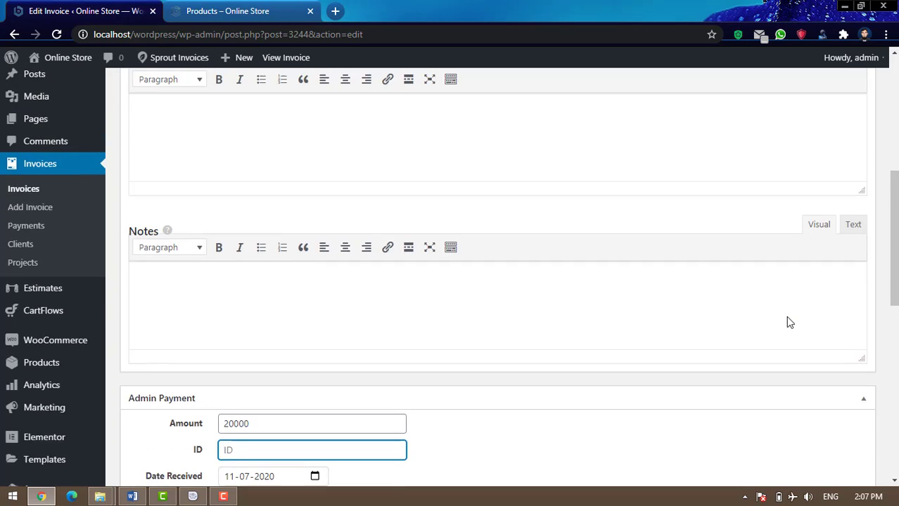
pyautogui.scroll(3, 790, 322)
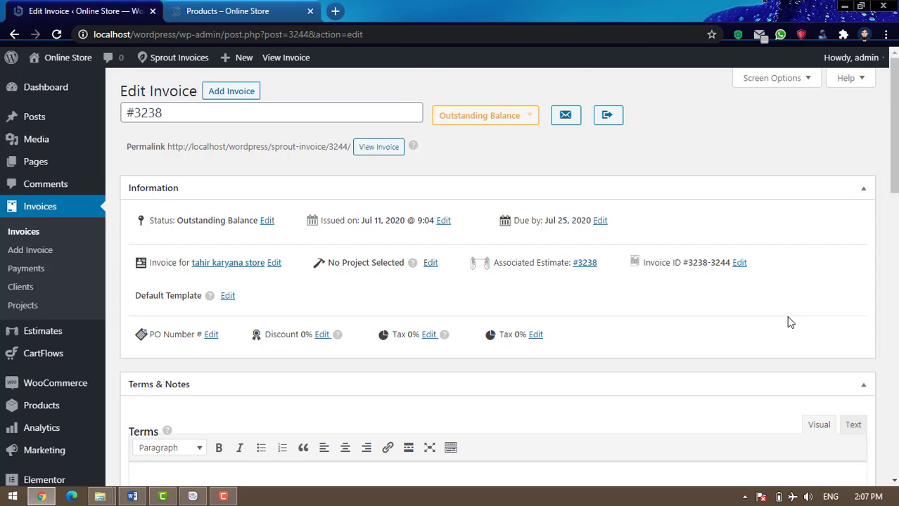
pyautogui.scroll(-8, 789, 321)
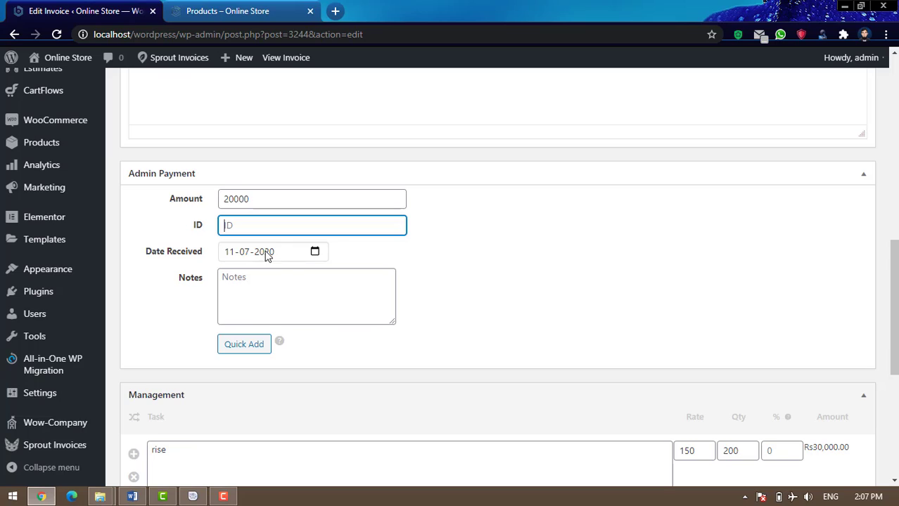
pyautogui.click(286, 285)
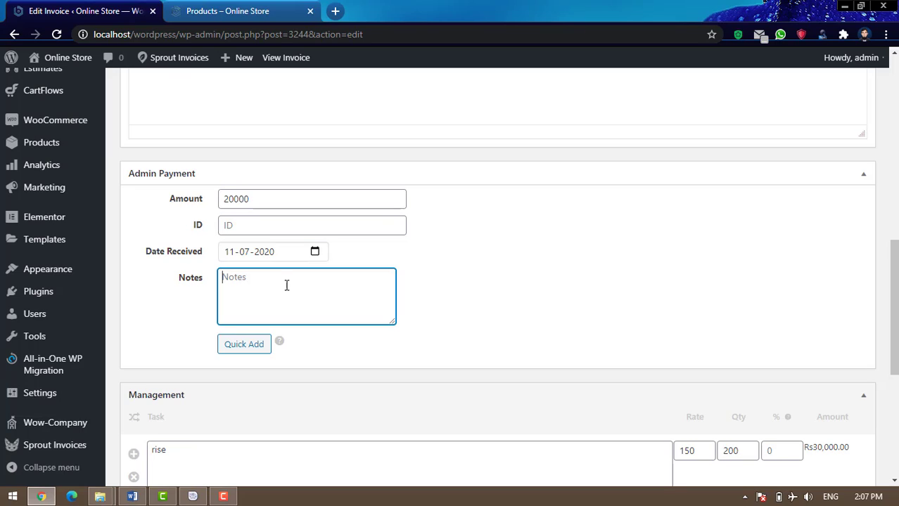
pyautogui.write('cash')
pyautogui.click(244, 352)
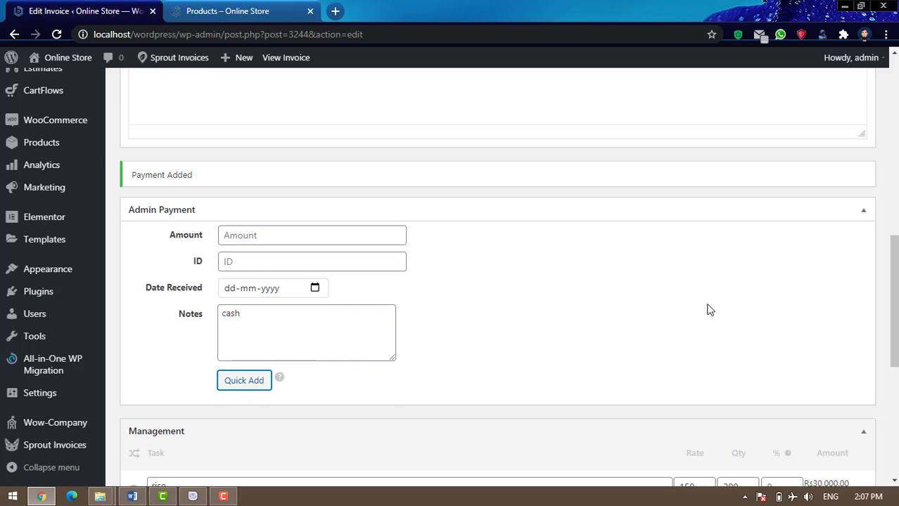
# Save invoice #3238 with its new payment
pyautogui.scroll(-5, 710, 311)
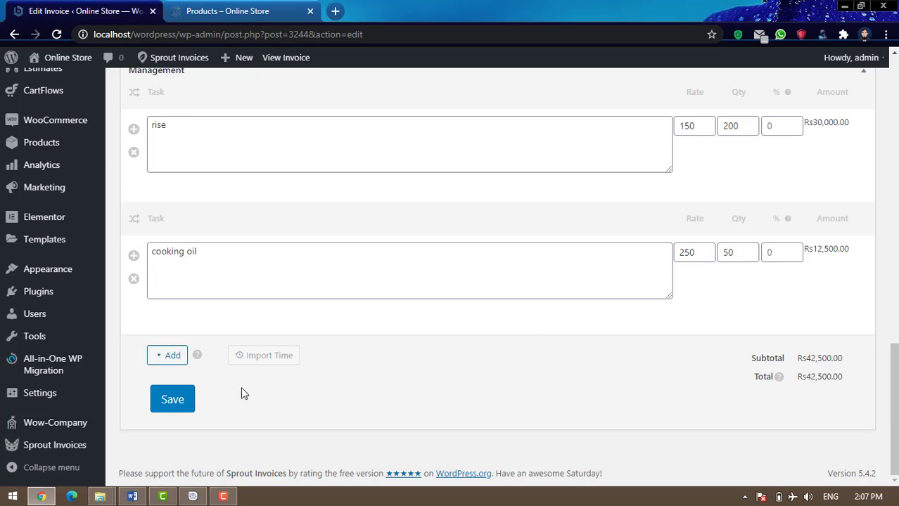
pyautogui.click(170, 405)
pyautogui.click(170, 405)
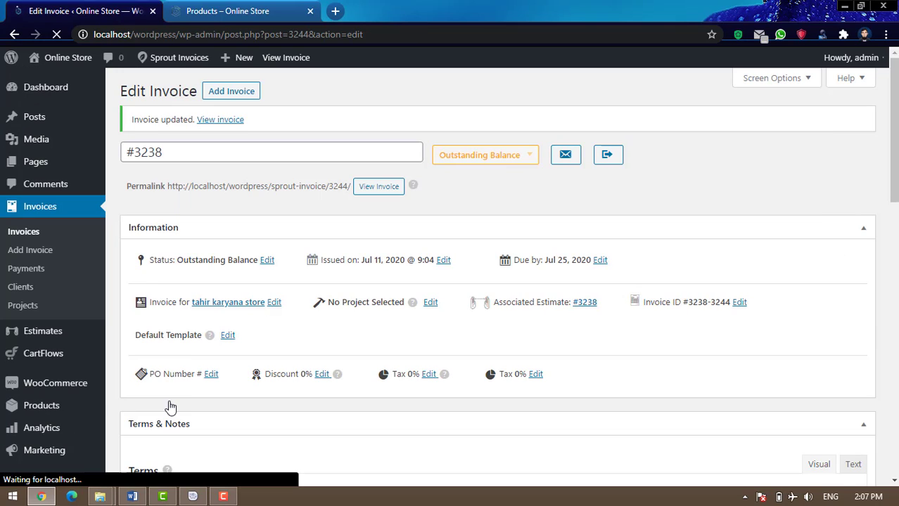
# Review the totals: Rs42,500.00 subtotal and Rs20,000.00 payment recorded
pyautogui.scroll(-1, 677, 346)
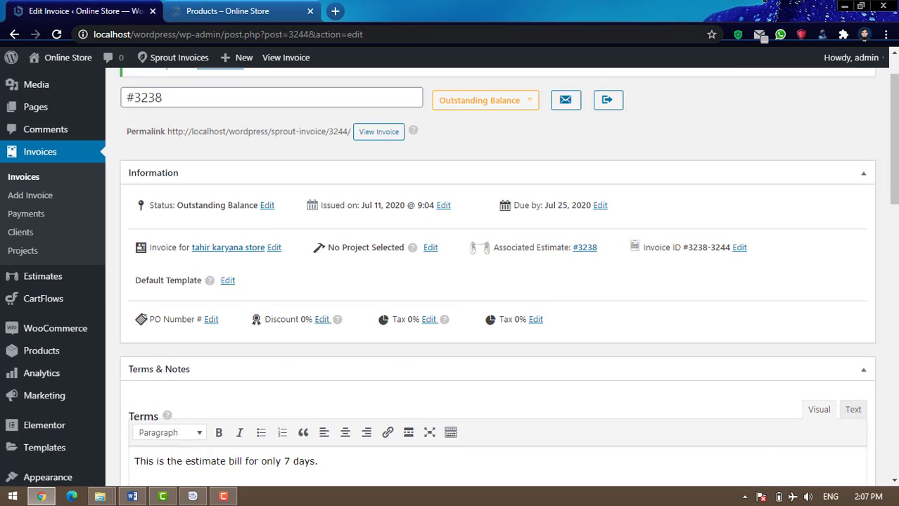
pyautogui.scroll(-15, 896, 312)
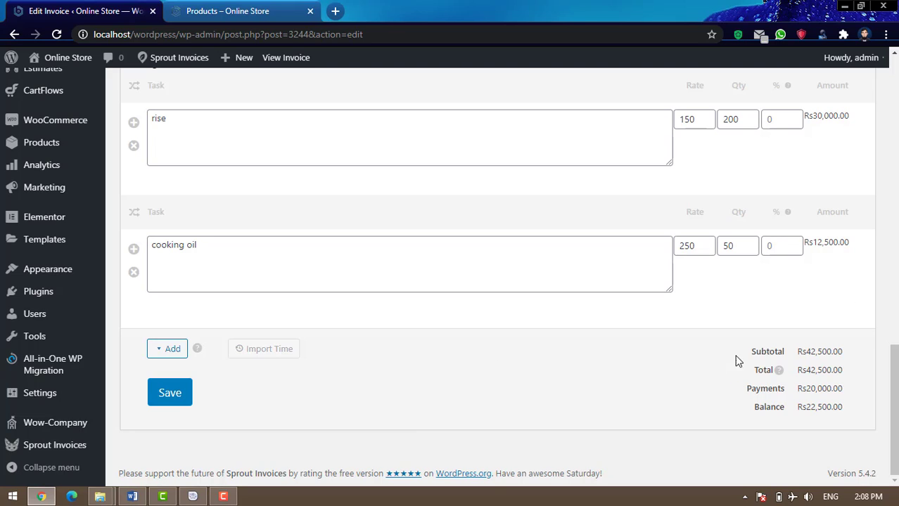
pyautogui.moveTo(749, 353); pyautogui.dragTo(842, 352)
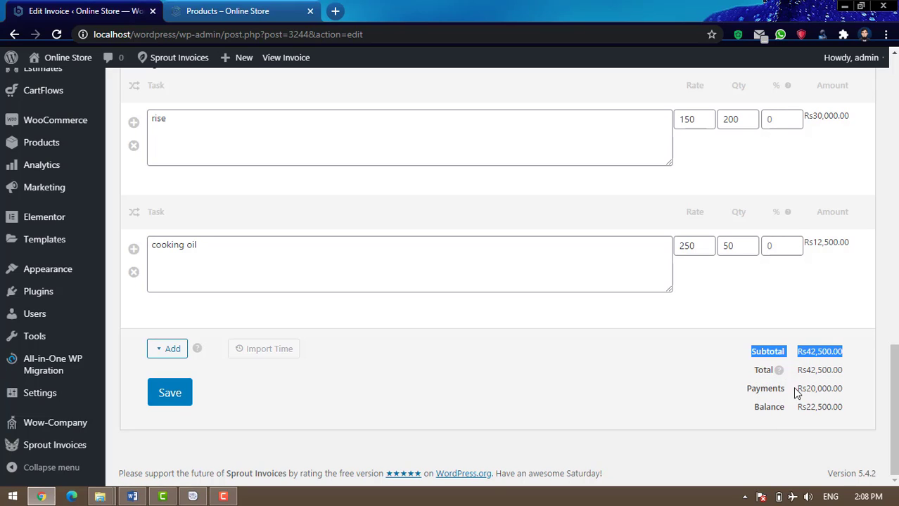
pyautogui.moveTo(807, 389); pyautogui.dragTo(844, 407)
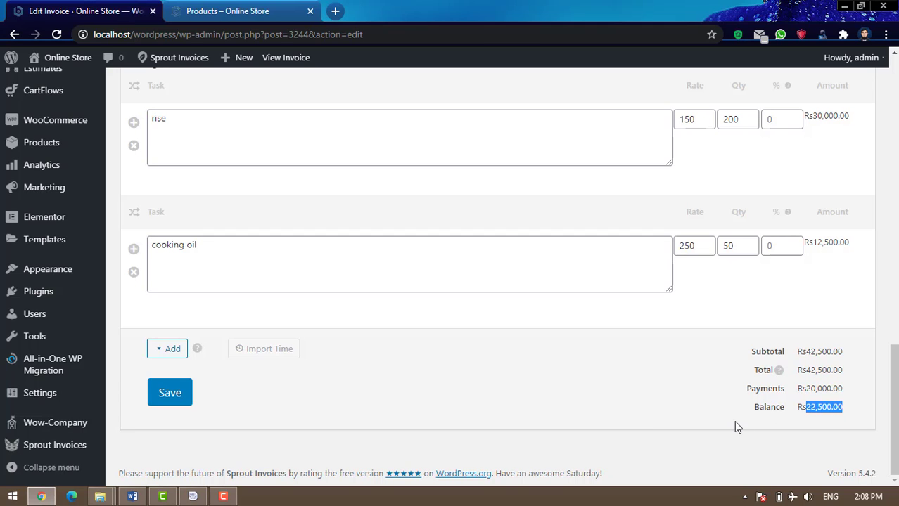
pyautogui.scroll(4, 774, 443)
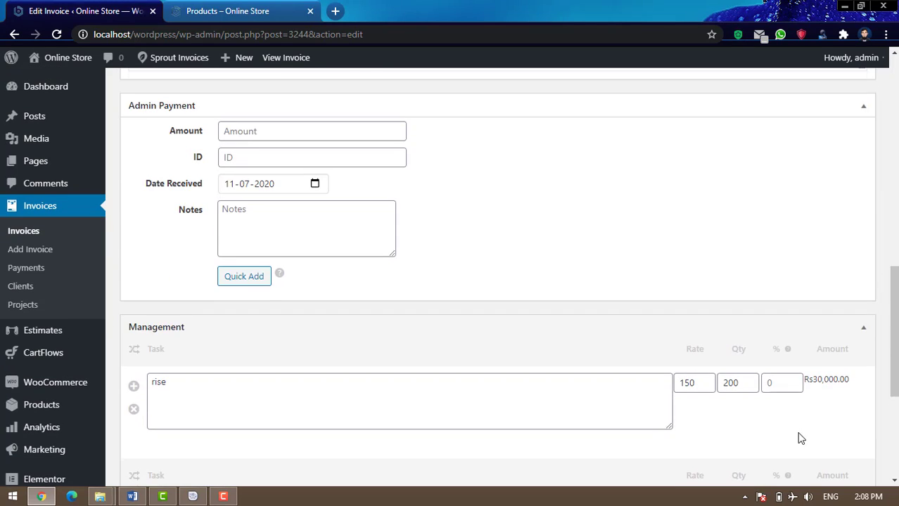
pyautogui.scroll(10, 816, 429)
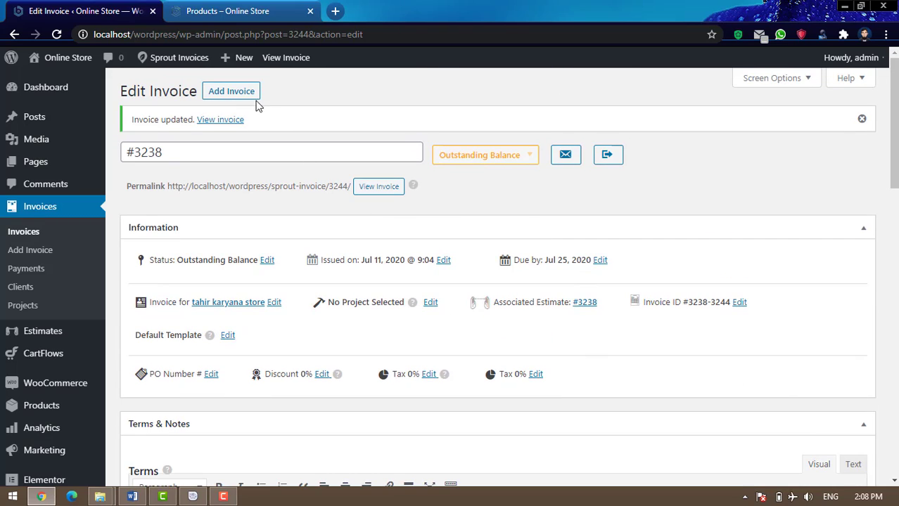
# Create new invoice #3253 from the Invoices list, keeping its Draft status
pyautogui.click(32, 234)
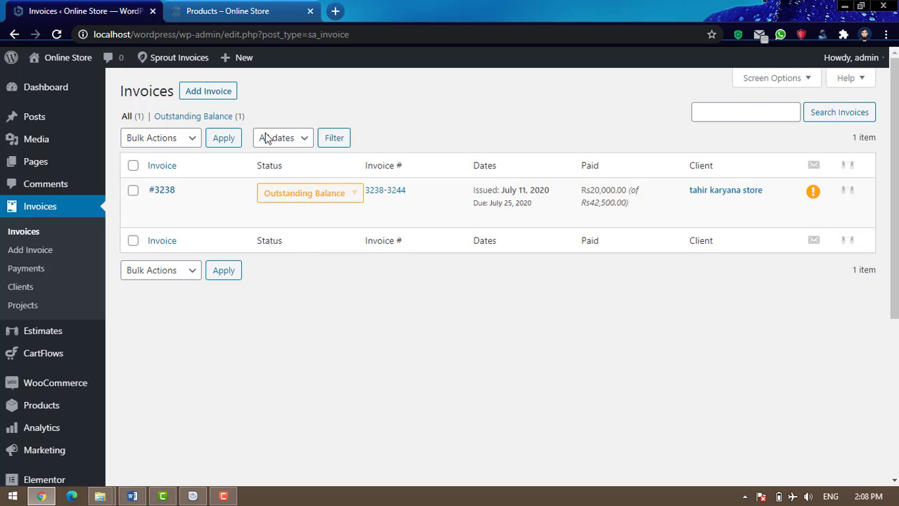
pyautogui.click(215, 97)
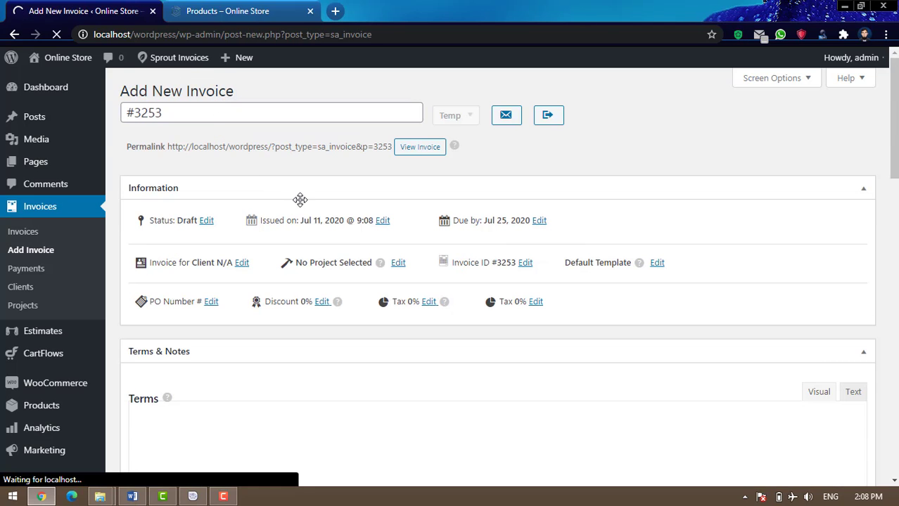
pyautogui.click(464, 117)
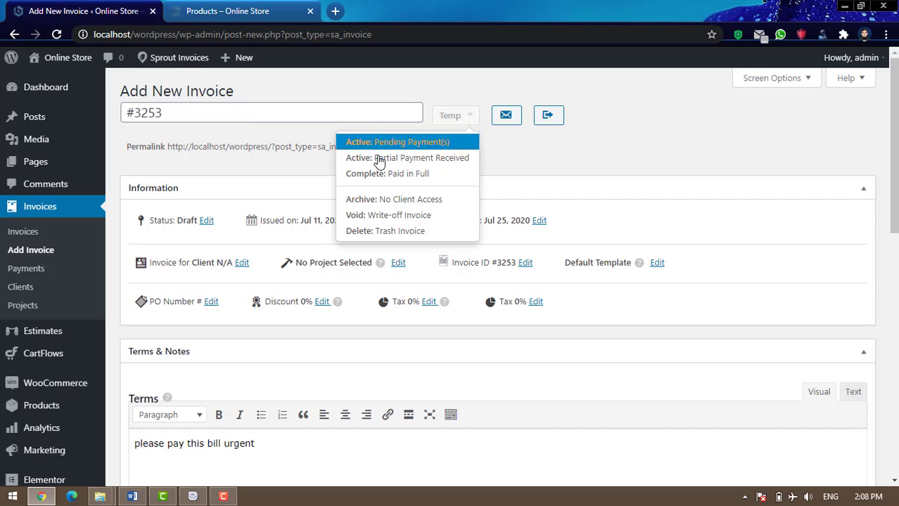
pyautogui.click(523, 151)
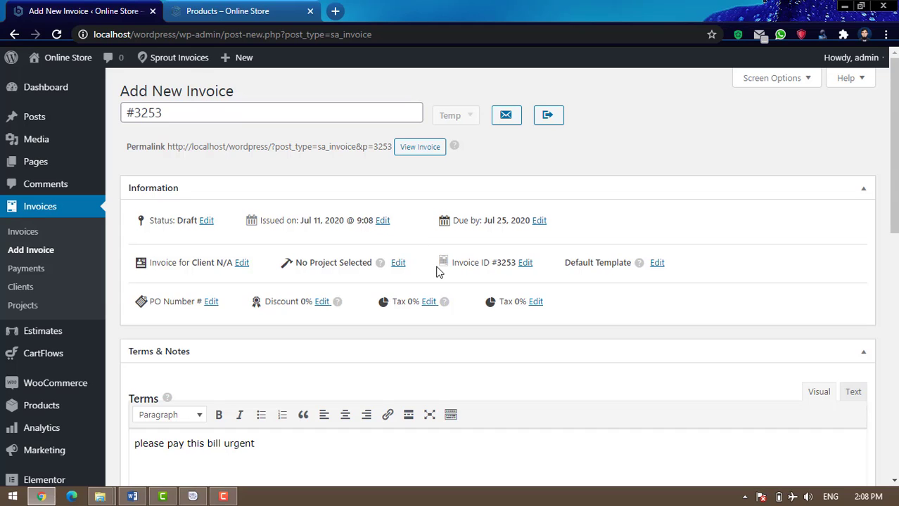
pyautogui.scroll(-1, 437, 269)
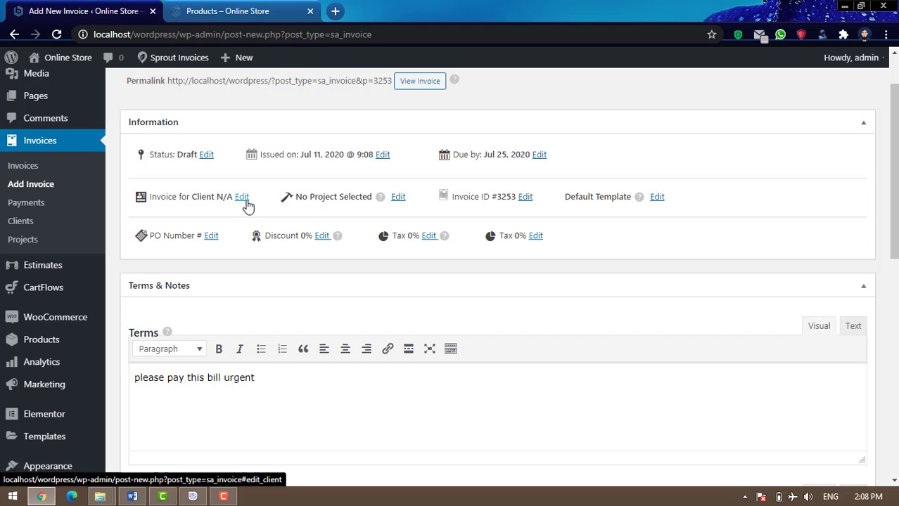
pyautogui.scroll(-2, 460, 263)
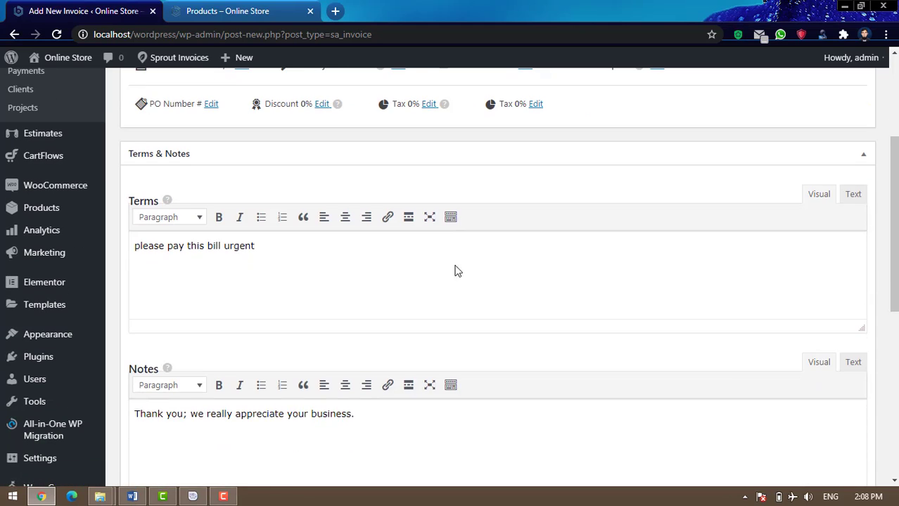
pyautogui.scroll(-3, 426, 269)
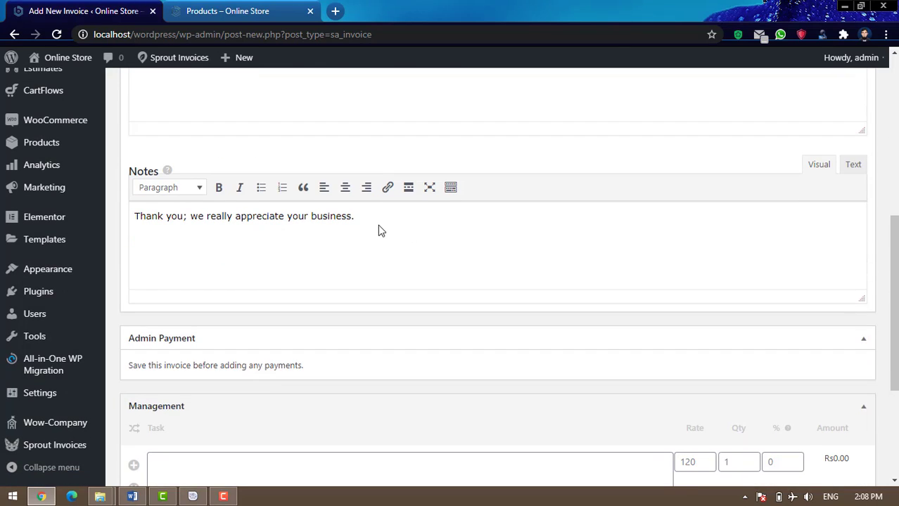
pyautogui.scroll(-2, 562, 255)
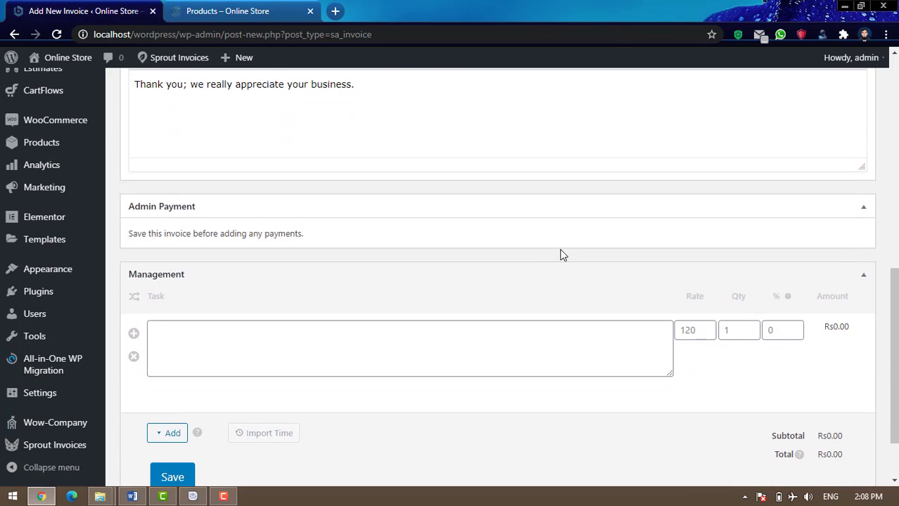
pyautogui.scroll(-1, 562, 254)
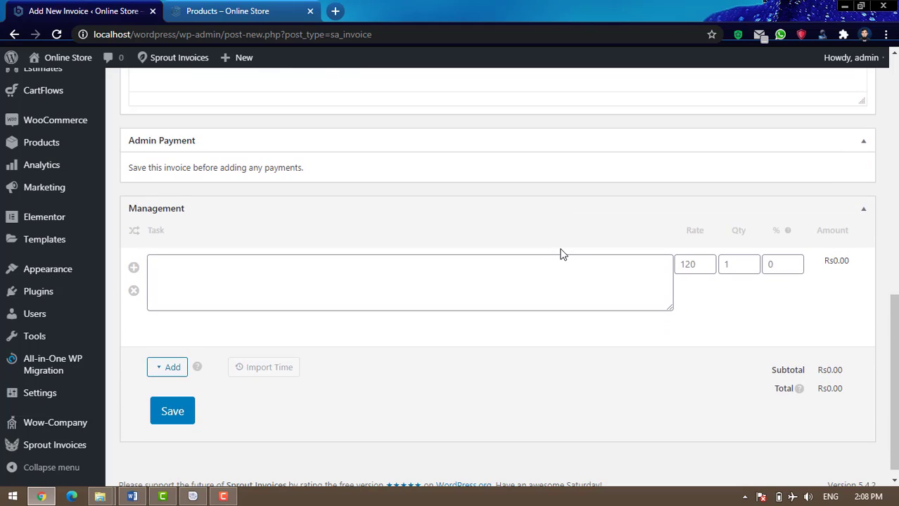
# Add a 'rise' line item at rate 200 and quantity 150, then save invoice #3253
pyautogui.click(237, 270)
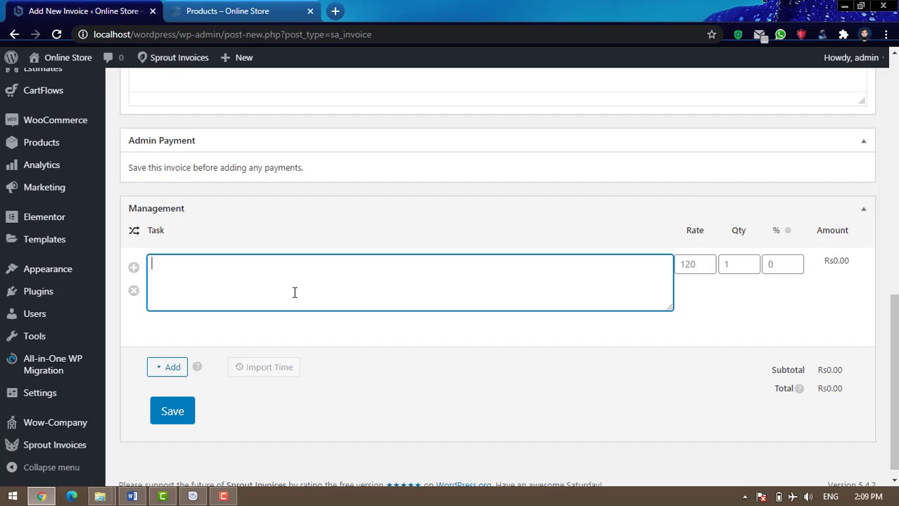
pyautogui.write('rise')
pyautogui.press('Tab')
pyautogui.write('200')
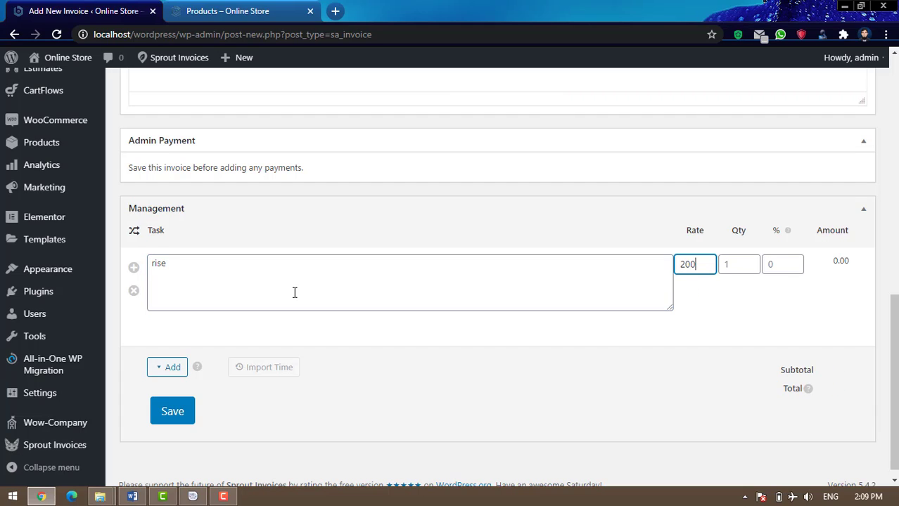
pyautogui.press('Tab')
pyautogui.write('150')
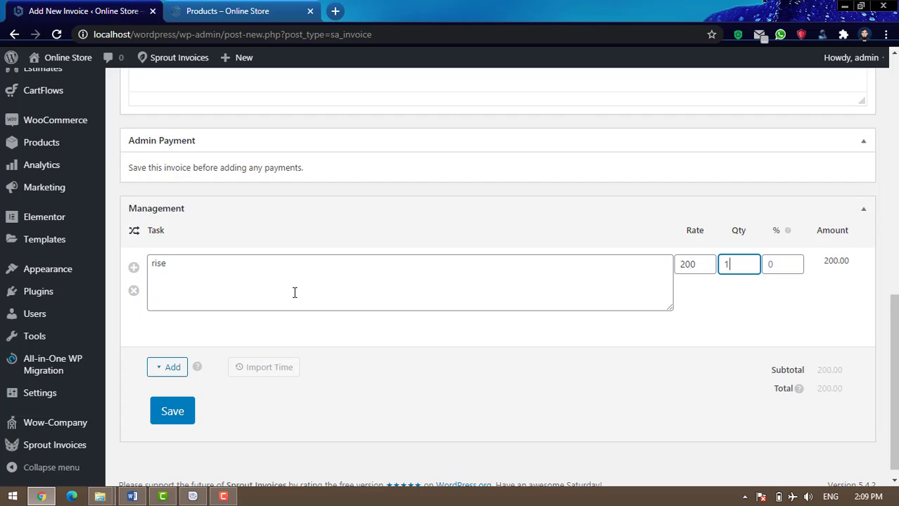
pyautogui.press('Tab')
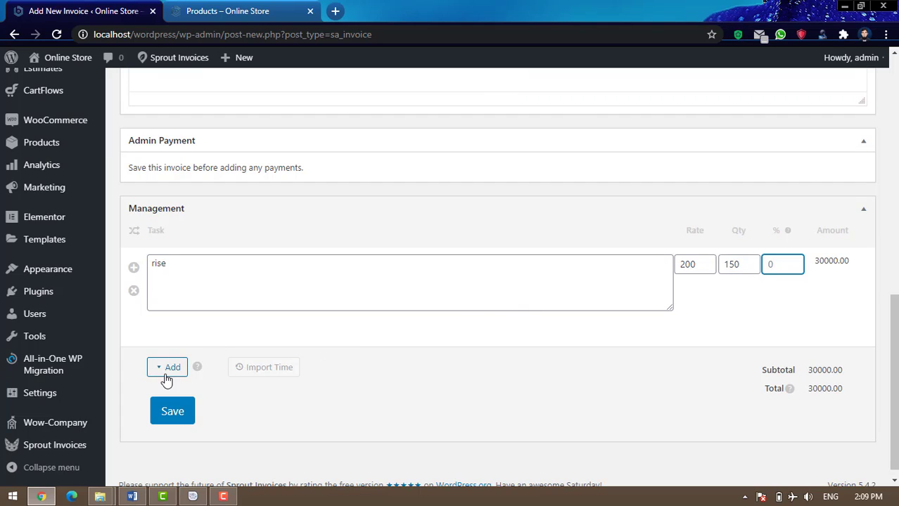
pyautogui.click(172, 412)
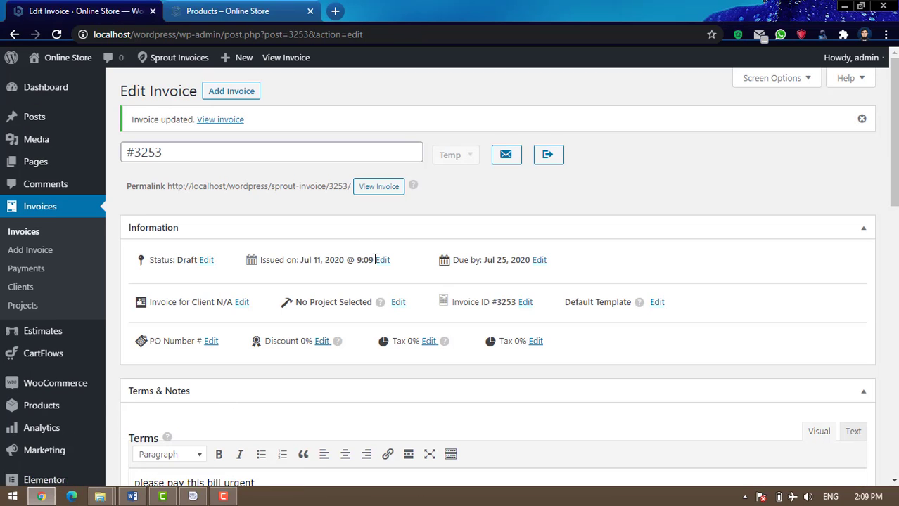
# Quick-add a Rs15,000 admin payment to invoice #3253 and save it
pyautogui.scroll(-7, 374, 263)
pyautogui.scroll(-3, 375, 263)
pyautogui.scroll(3, 374, 261)
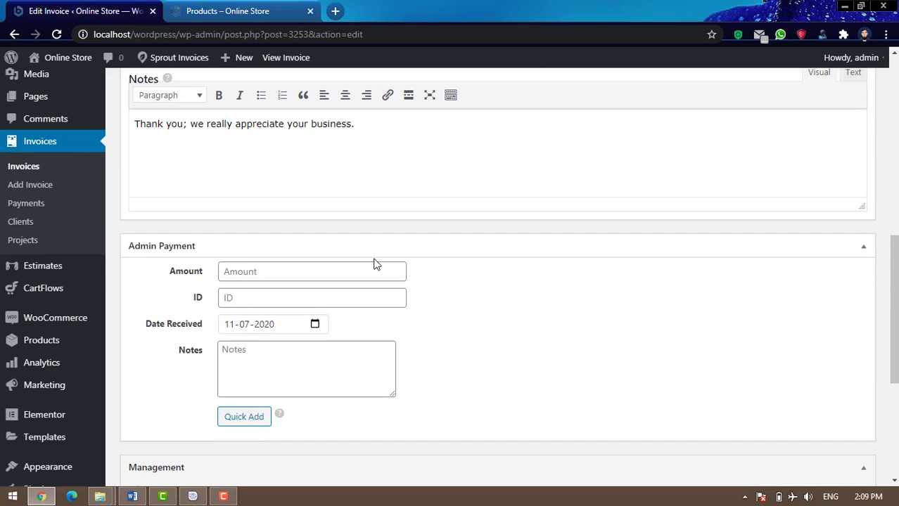
pyautogui.scroll(-1, 371, 273)
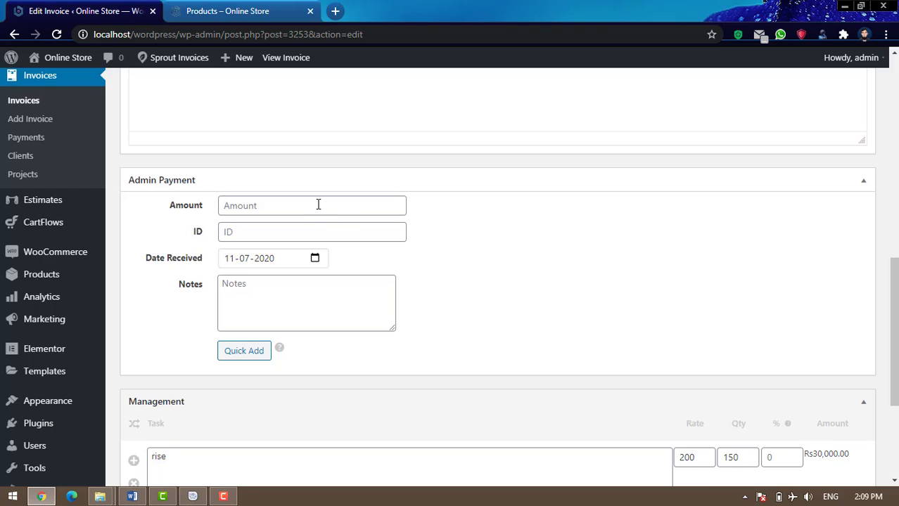
pyautogui.click(318, 204)
pyautogui.write('15000')
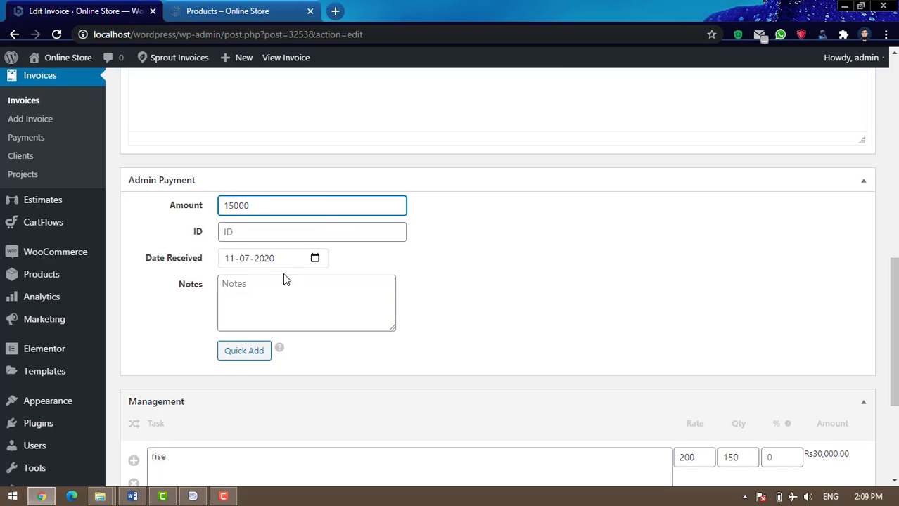
pyautogui.scroll(-3, 296, 296)
pyautogui.click(250, 154)
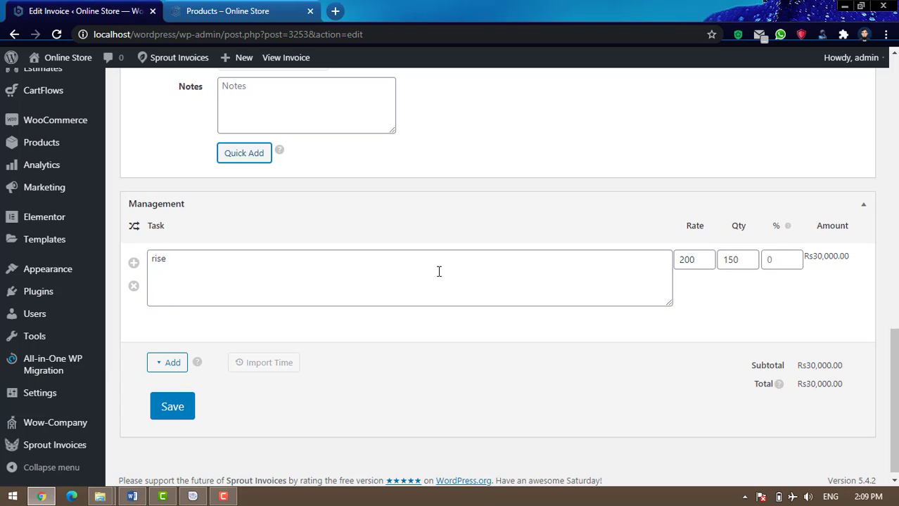
pyautogui.click(165, 415)
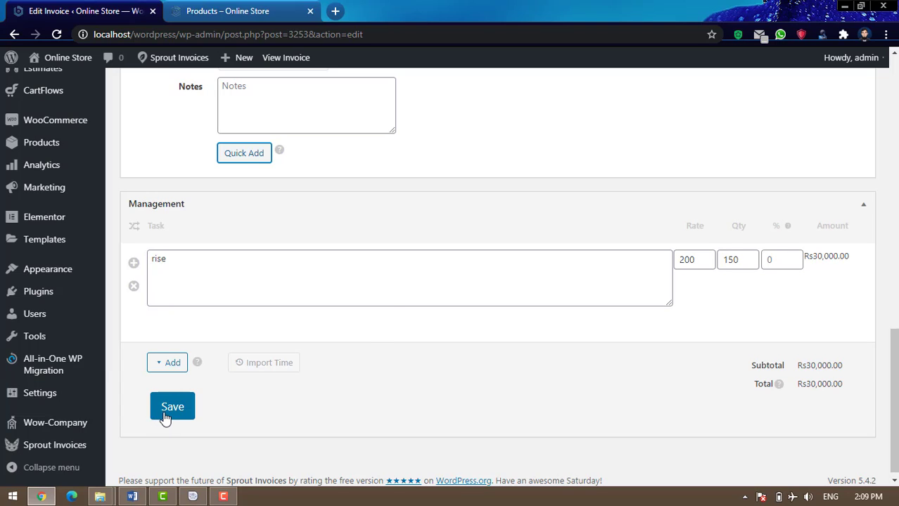
pyautogui.click(164, 417)
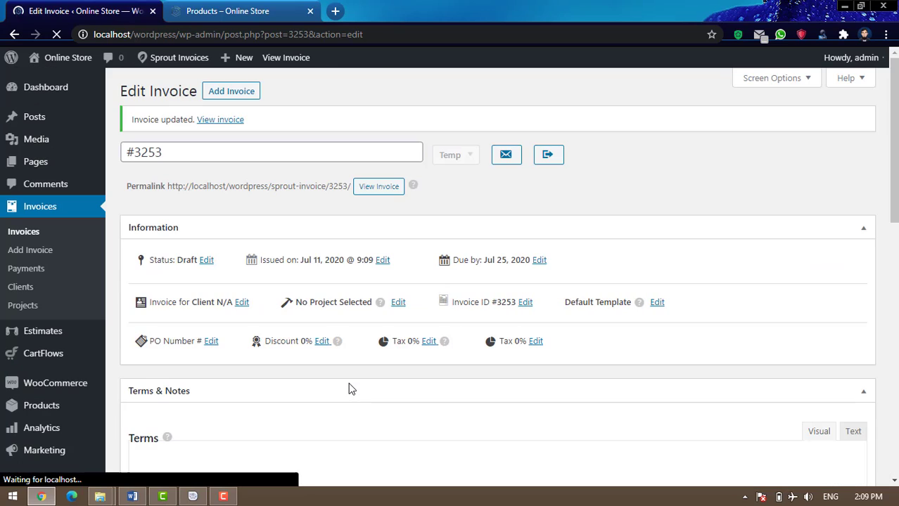
# Open invoice #3253's public view in a new tab and review its Rs15,000.00 balance
pyautogui.rightClick(379, 187)
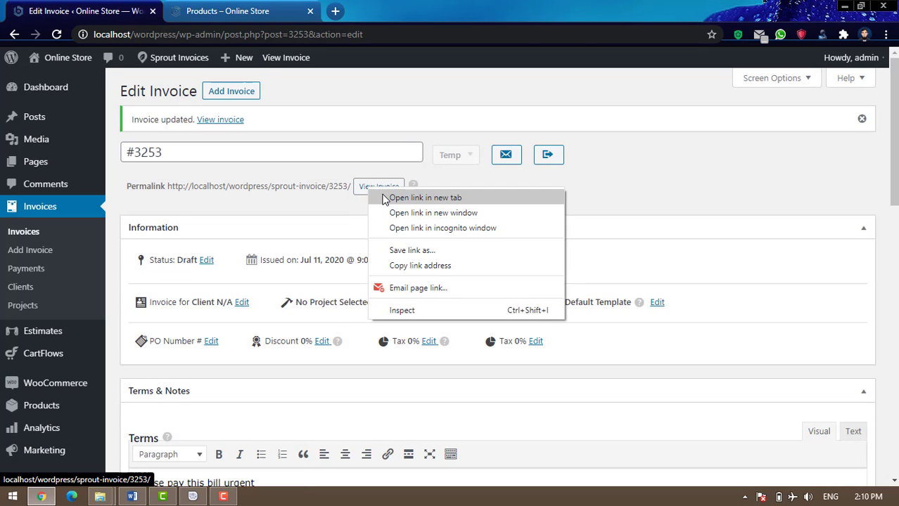
pyautogui.click(386, 196)
pyautogui.click(235, 10)
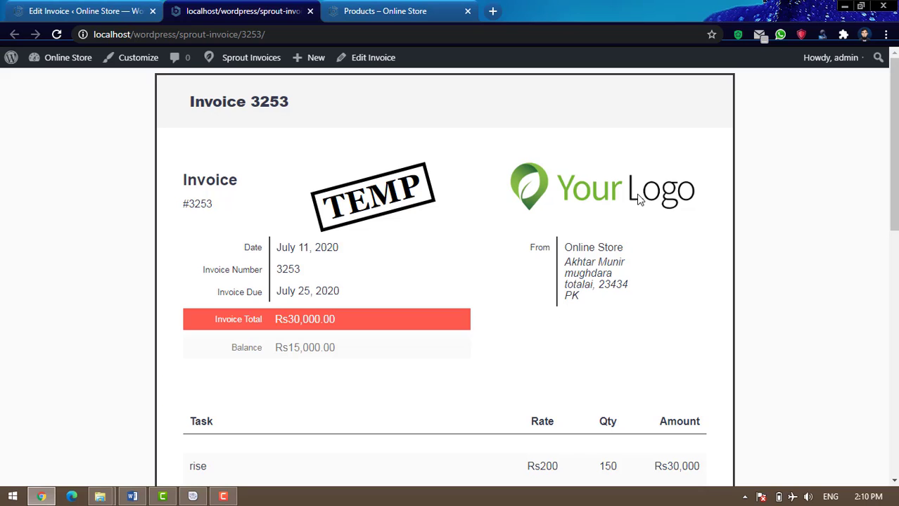
pyautogui.scroll(-6, 661, 215)
pyautogui.scroll(-3, 661, 215)
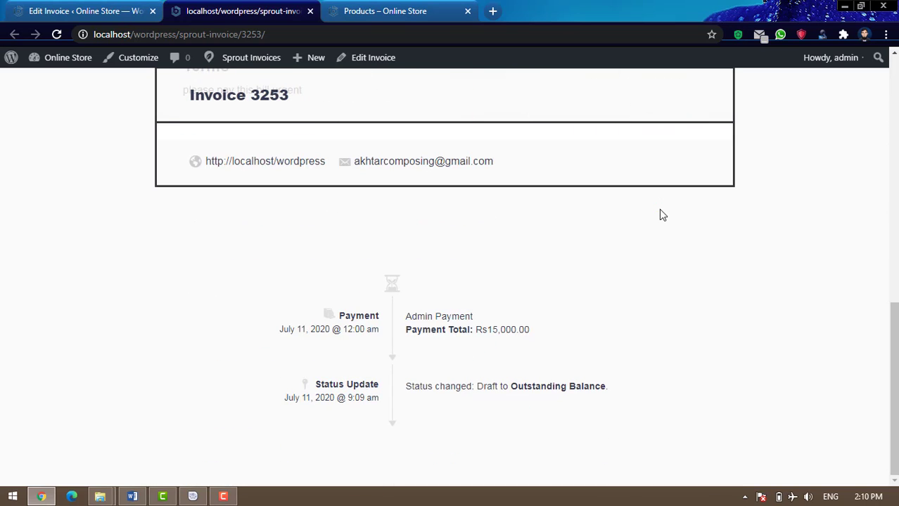
pyautogui.scroll(7, 661, 215)
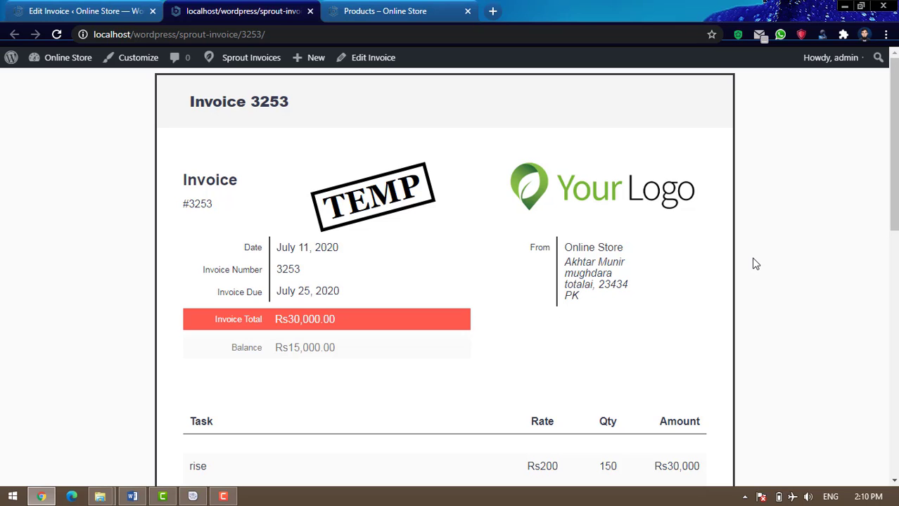
pyautogui.scroll(-9, 756, 264)
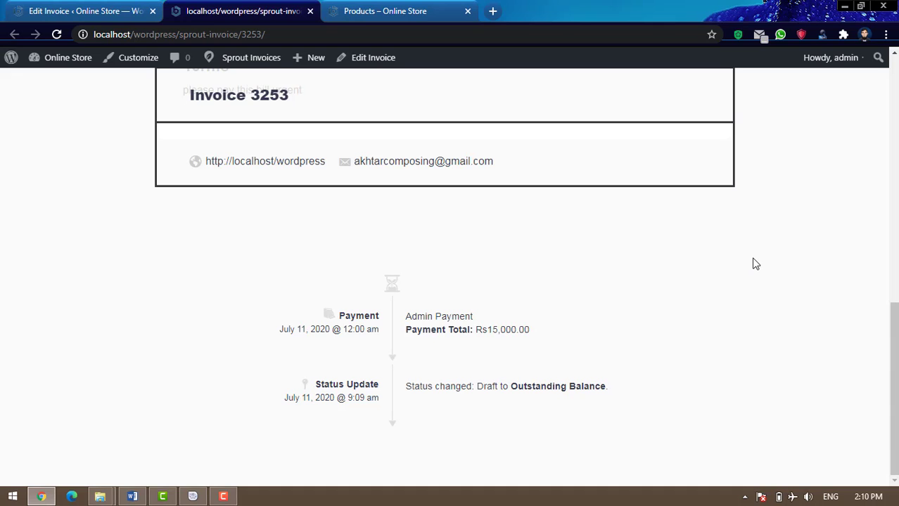
pyautogui.scroll(10, 755, 264)
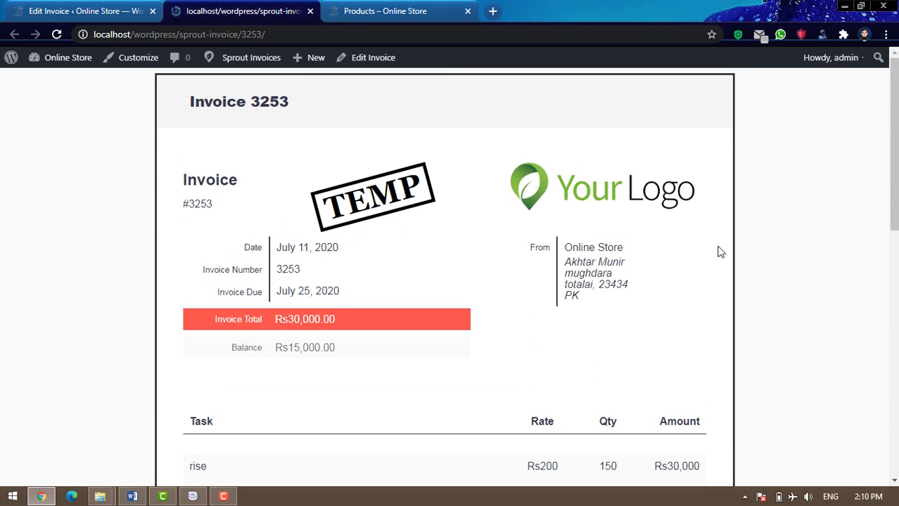
pyautogui.scroll(-3, 720, 262)
pyautogui.scroll(-5, 720, 263)
pyautogui.scroll(7, 721, 270)
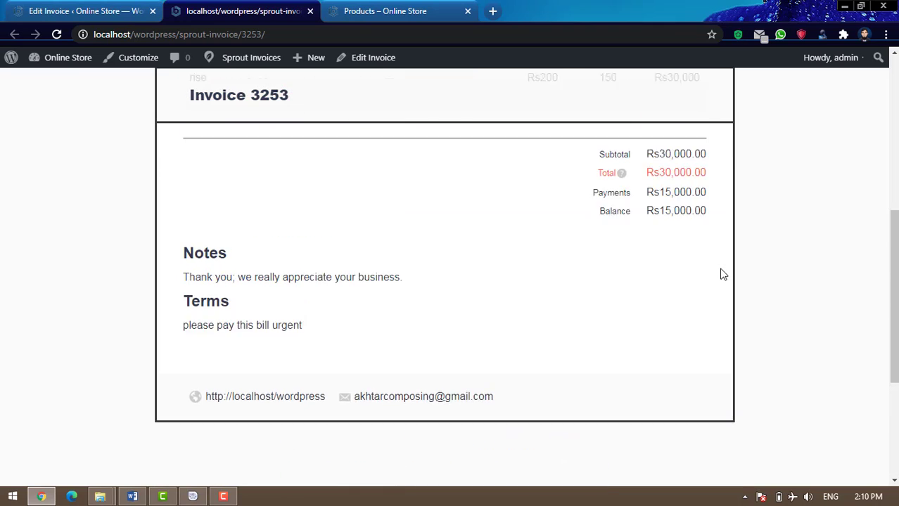
pyautogui.scroll(2, 723, 274)
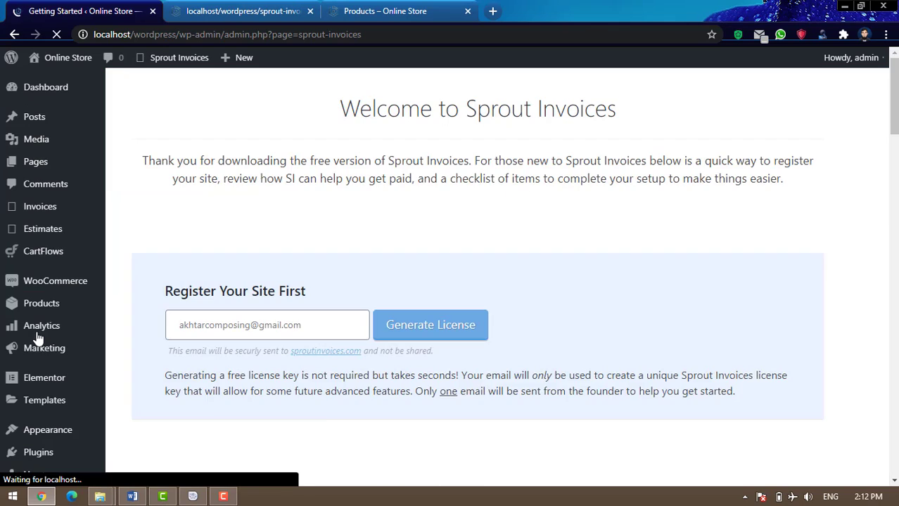
# From Getting Started, go to Logo & Color Styling and launch the Customizer for invoices
pyautogui.scroll(-15, 518, 380)
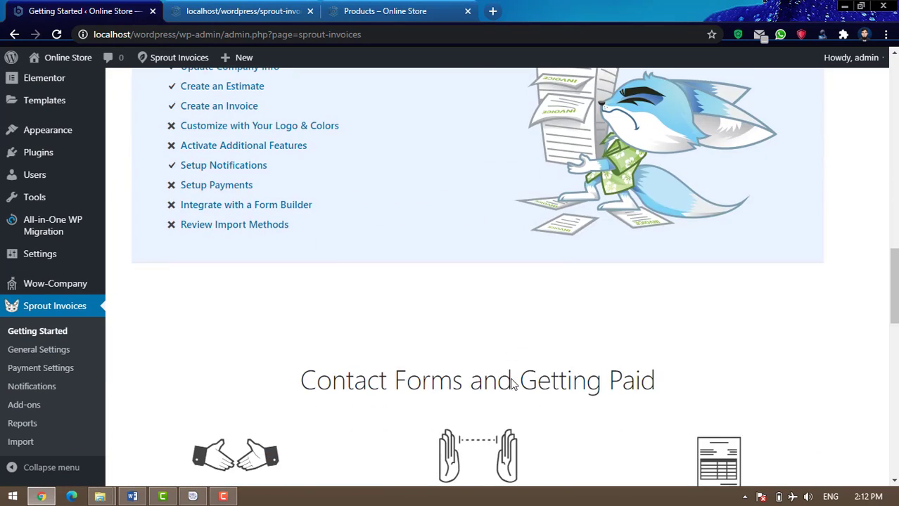
pyautogui.scroll(3, 511, 381)
pyautogui.moveTo(282, 261)
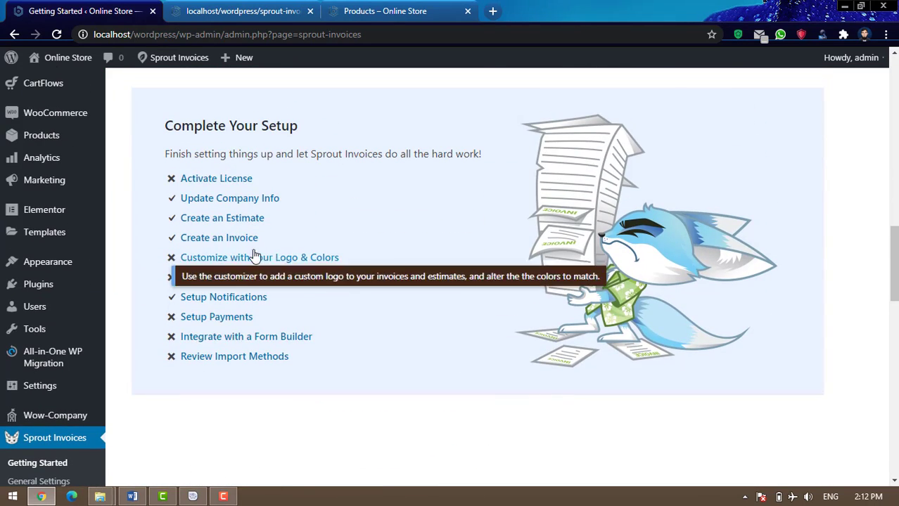
pyautogui.click(296, 261)
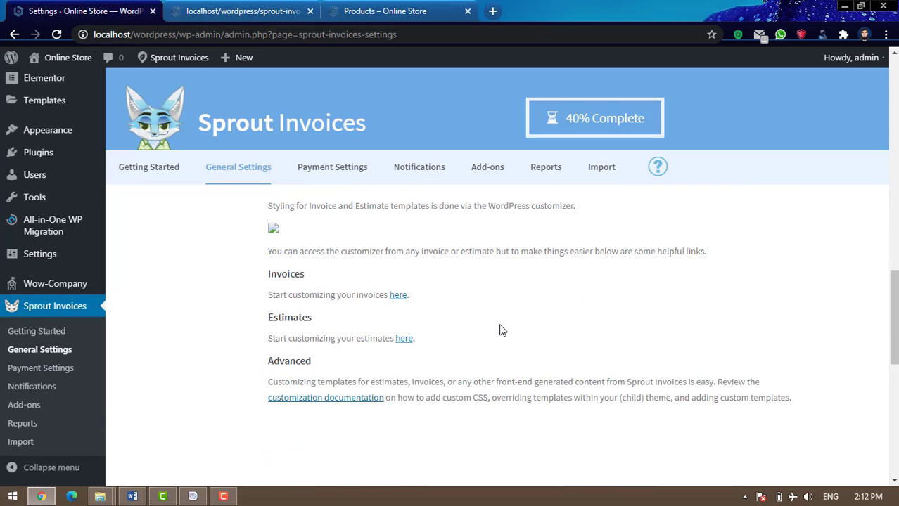
pyautogui.scroll(2, 492, 324)
pyautogui.scroll(-1, 461, 323)
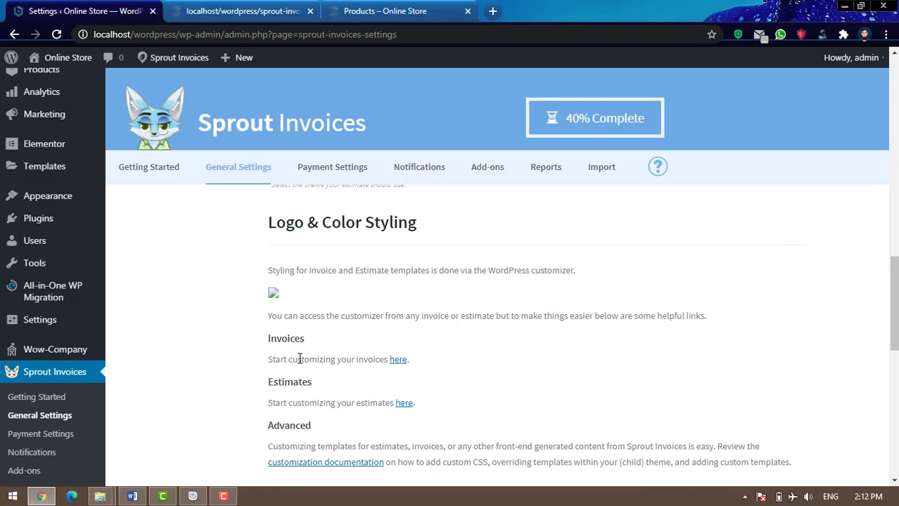
pyautogui.moveTo(300, 360); pyautogui.dragTo(357, 359)
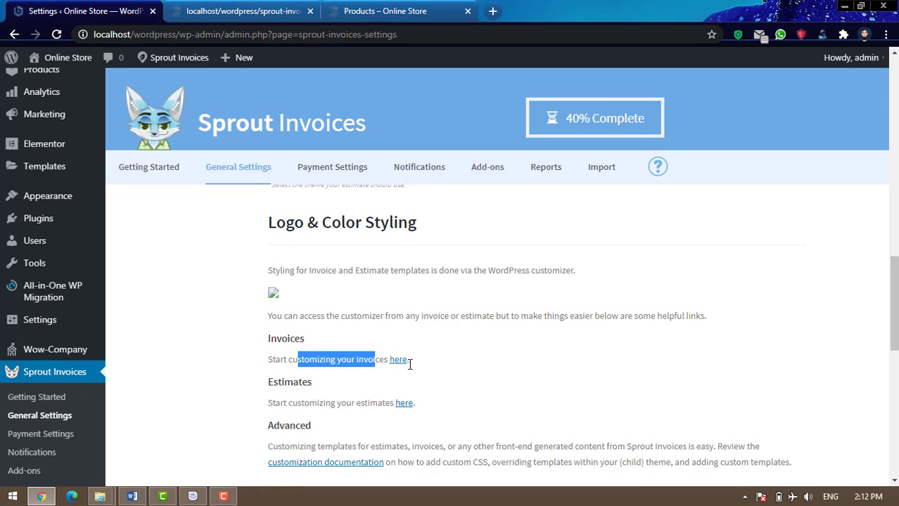
pyautogui.click(399, 361)
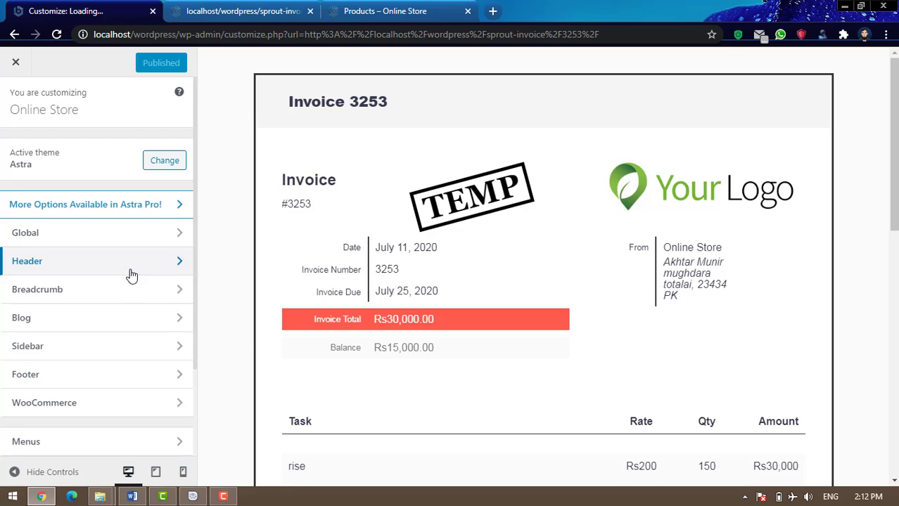
# Choose the ORGANIC STORE media image as the Sprout Invoices logo and publish
pyautogui.scroll(-2, 131, 275)
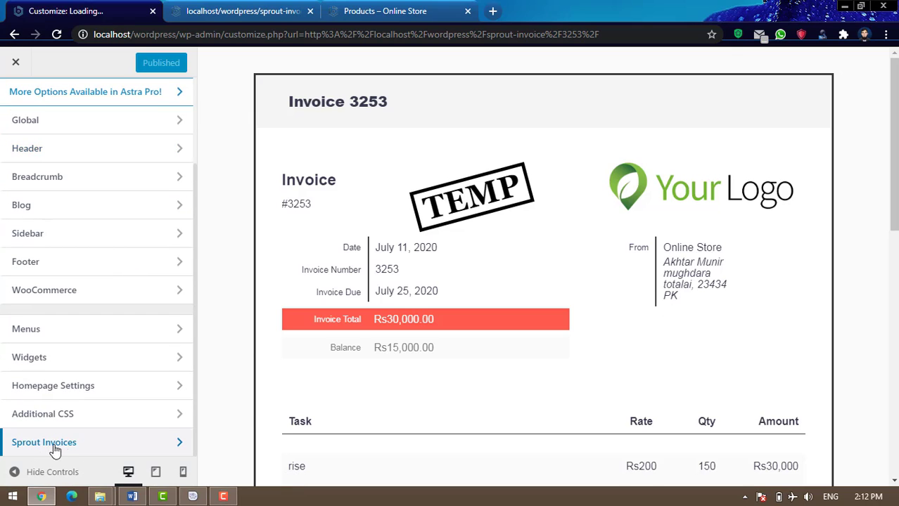
pyautogui.click(89, 448)
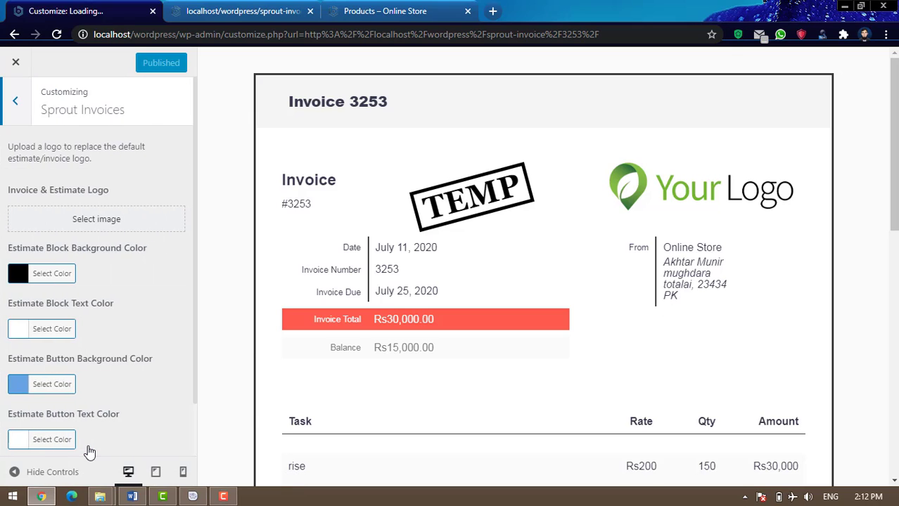
pyautogui.click(97, 220)
pyautogui.click(113, 114)
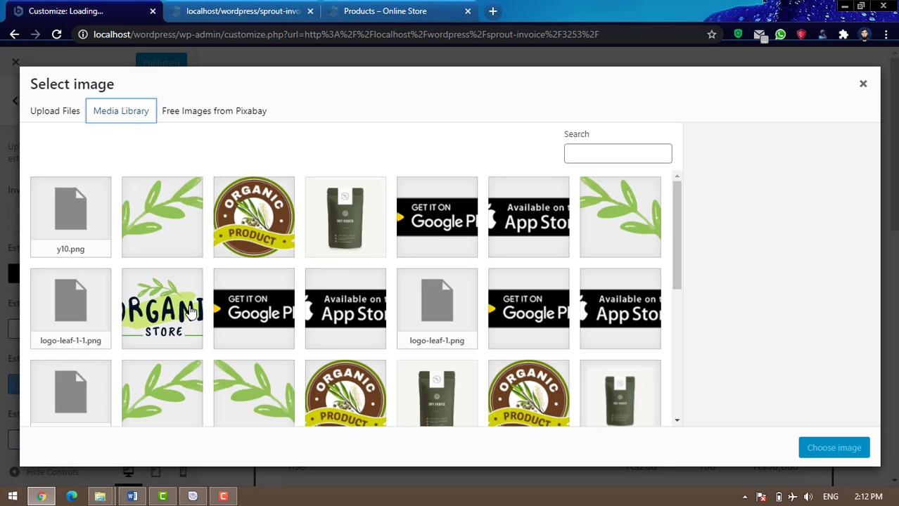
pyautogui.click(191, 313)
pyautogui.click(834, 450)
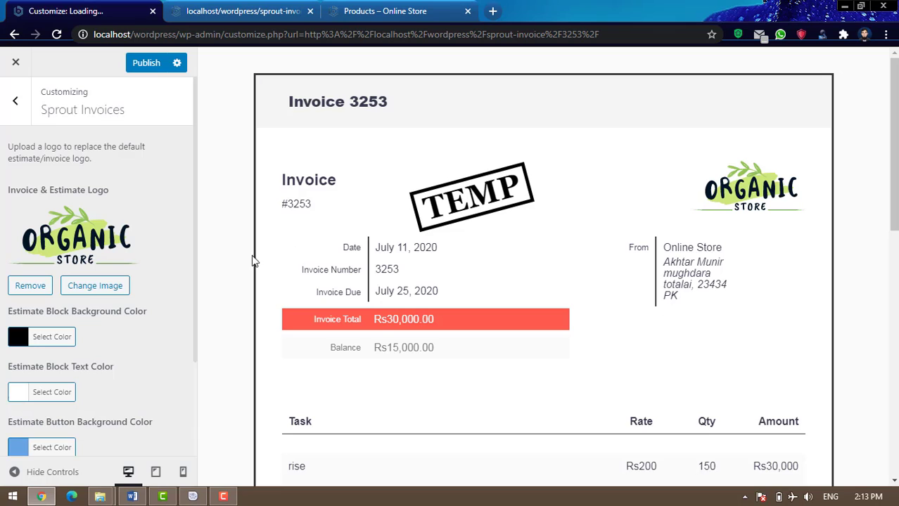
pyautogui.scroll(-2, 105, 373)
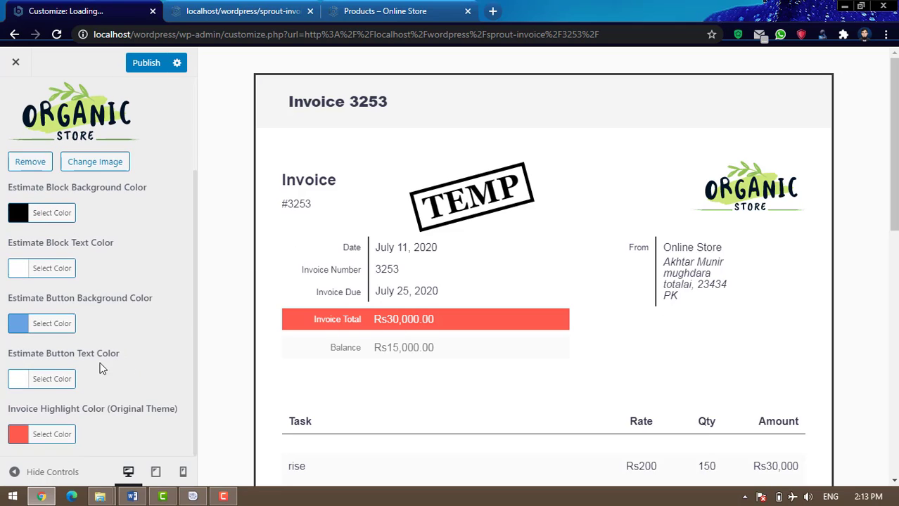
pyautogui.scroll(2, 152, 411)
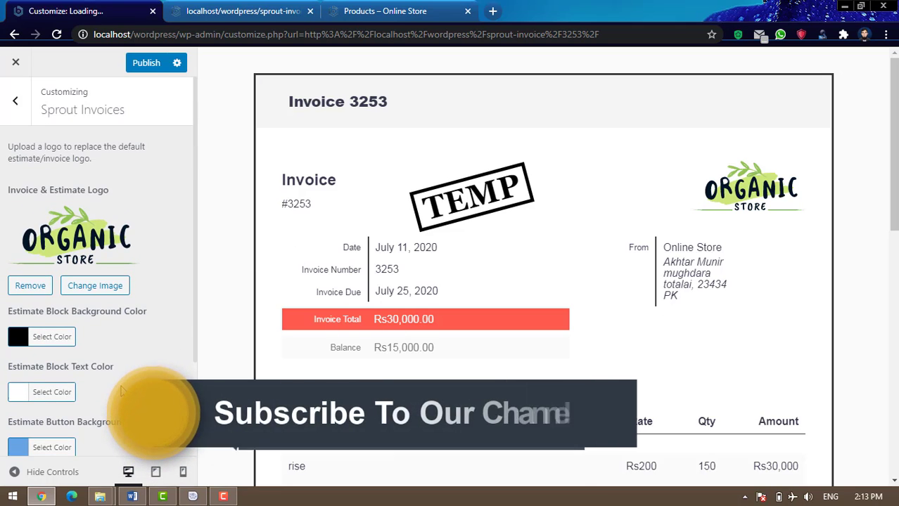
pyautogui.click(147, 67)
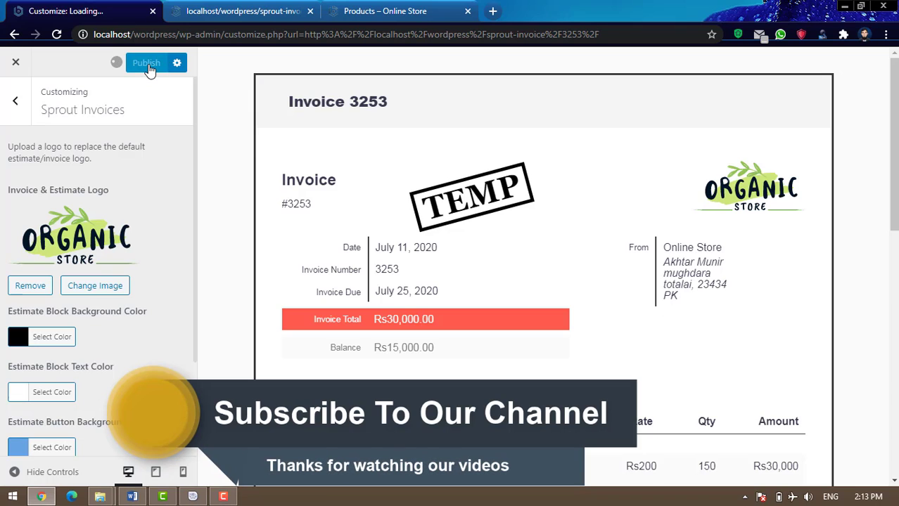